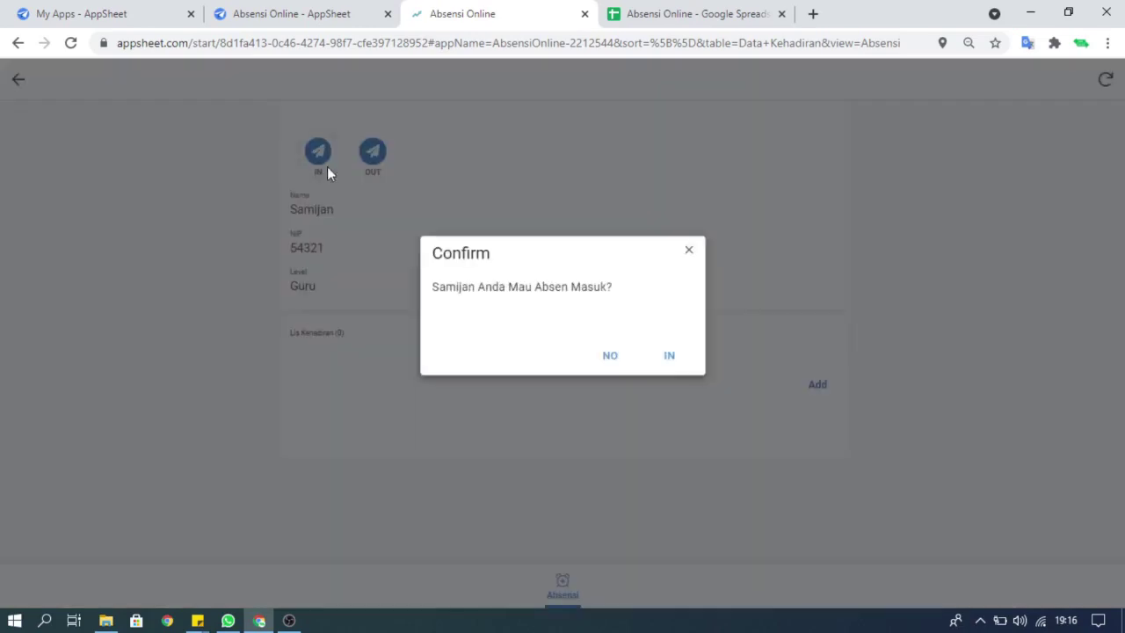
Step: Confirm the check-in, set Absen Masuk to IN, save the form, and look over the new entry in the attendance list
click(669, 356)
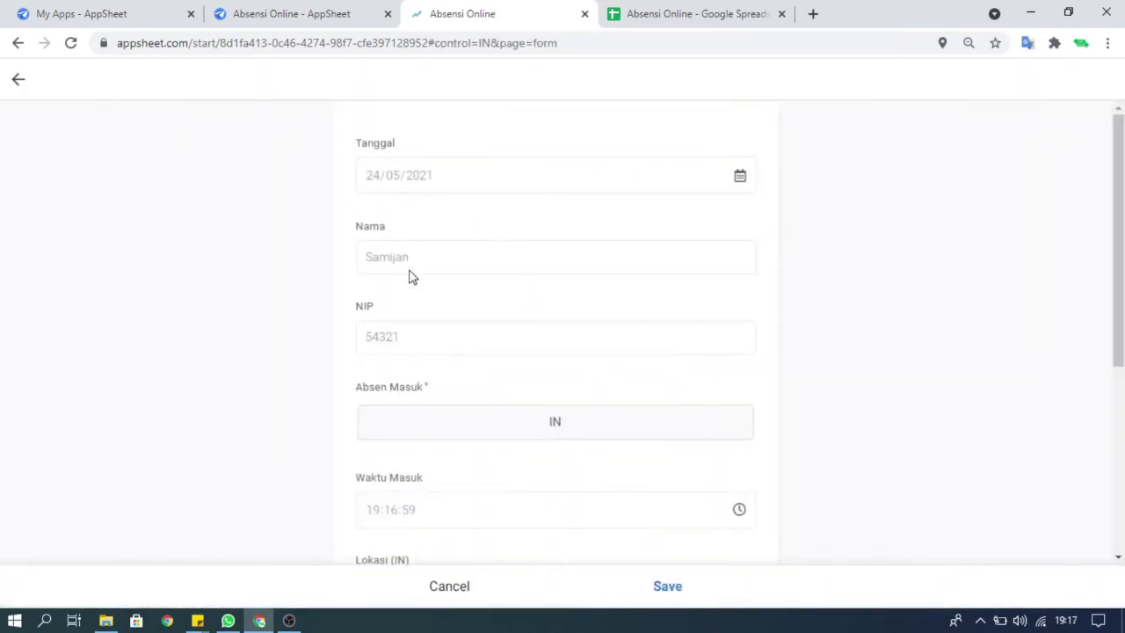
scroll(482, 396, down, 1)
click(497, 355)
scroll(497, 354, down, 2)
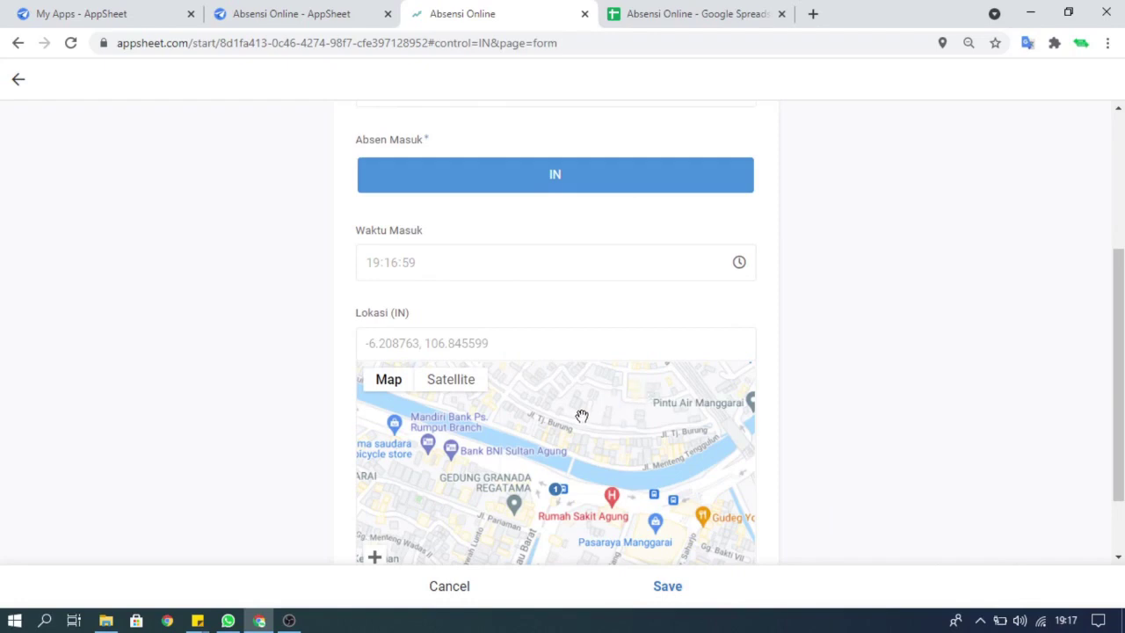
scroll(583, 413, down, 1)
click(669, 590)
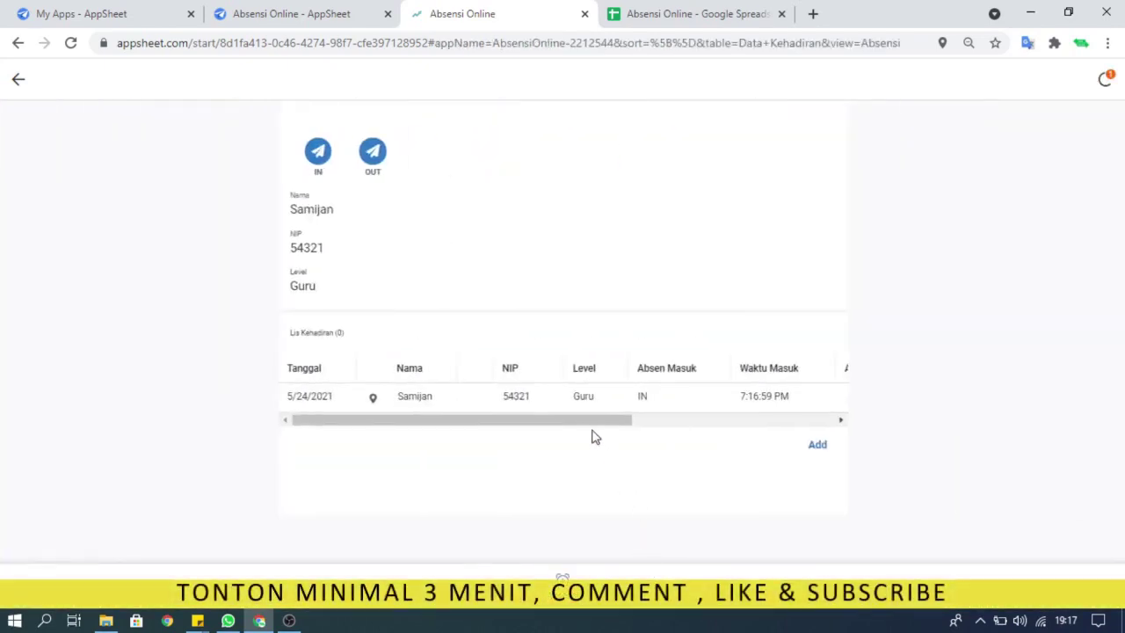
drag(585, 423, 452, 419)
drag(603, 424, 562, 434)
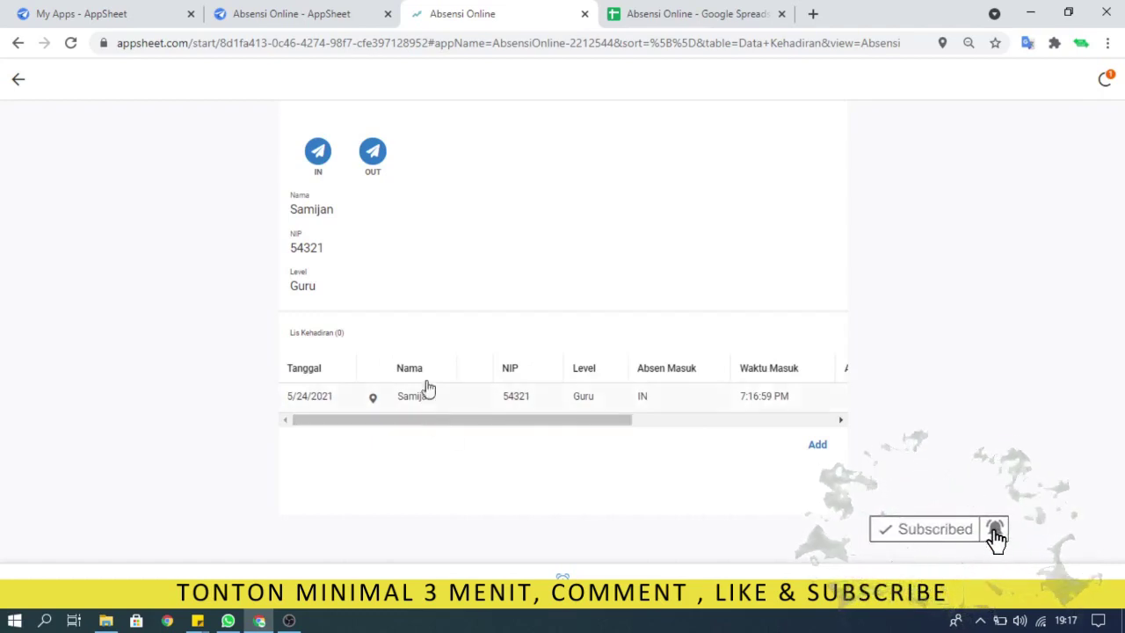
Step: Try a second check-in for the same day with Absen Masuk set to IN, and cancel the form
click(318, 155)
click(669, 360)
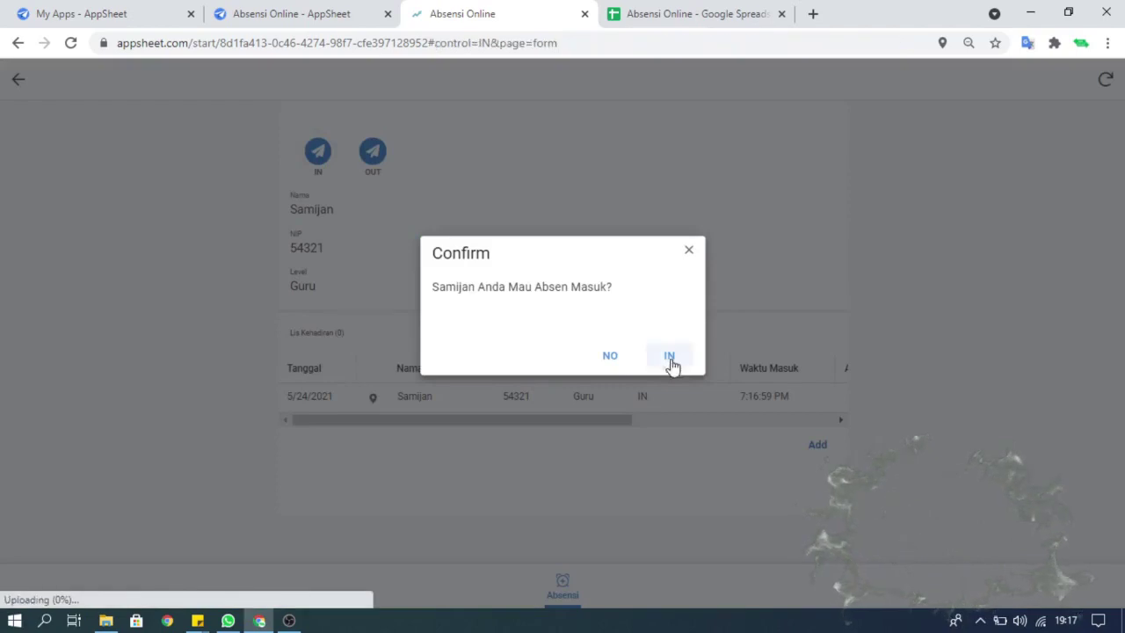
click(484, 423)
scroll(482, 428, down, 3)
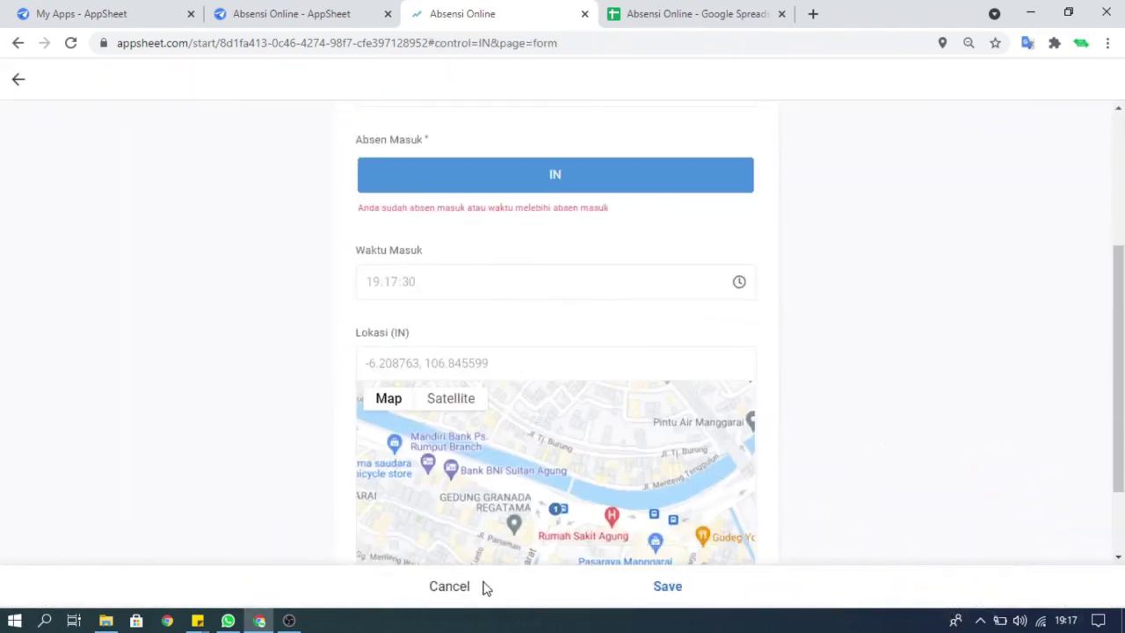
click(450, 586)
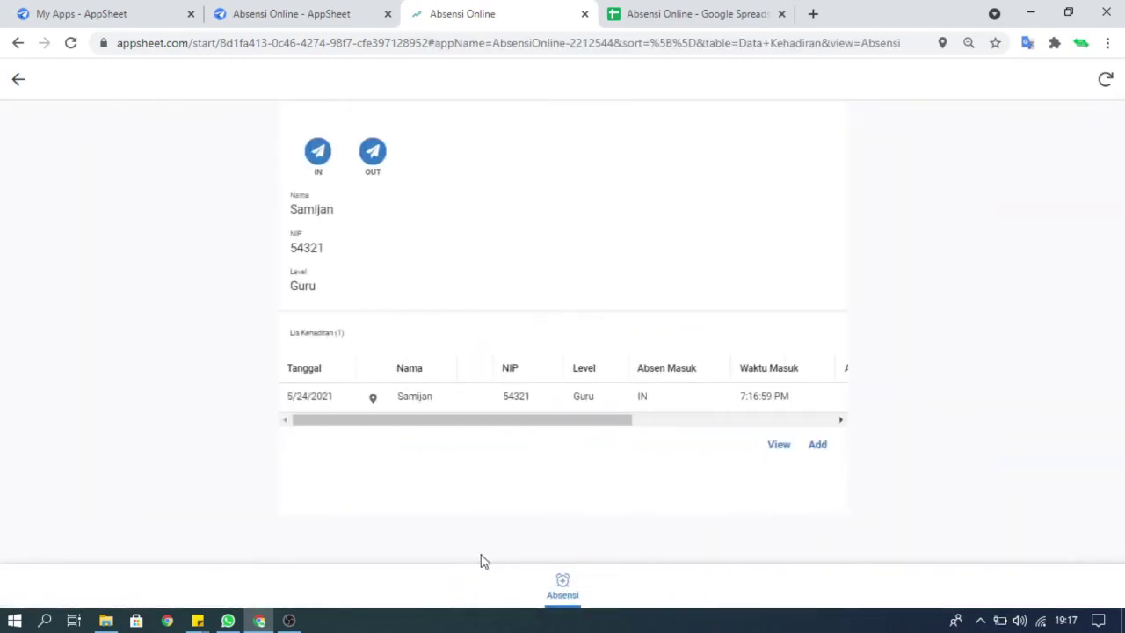
Step: Record the check-out by setting Absen Pulang to OUT, filling Lokasi (OUT) with the current location, and saving
click(373, 153)
click(667, 357)
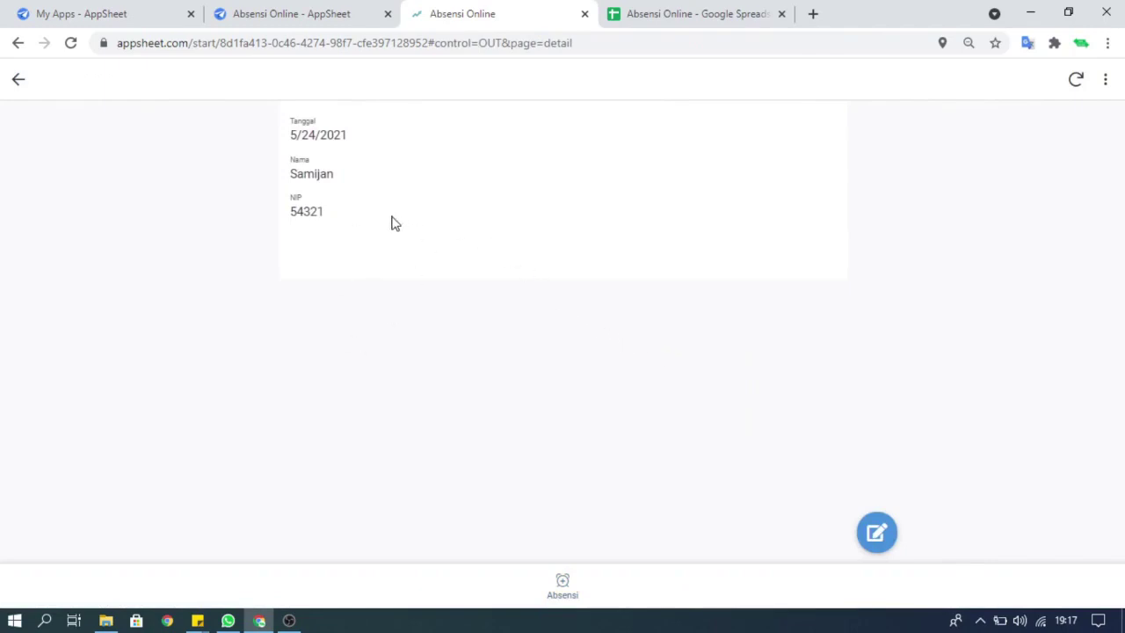
click(878, 538)
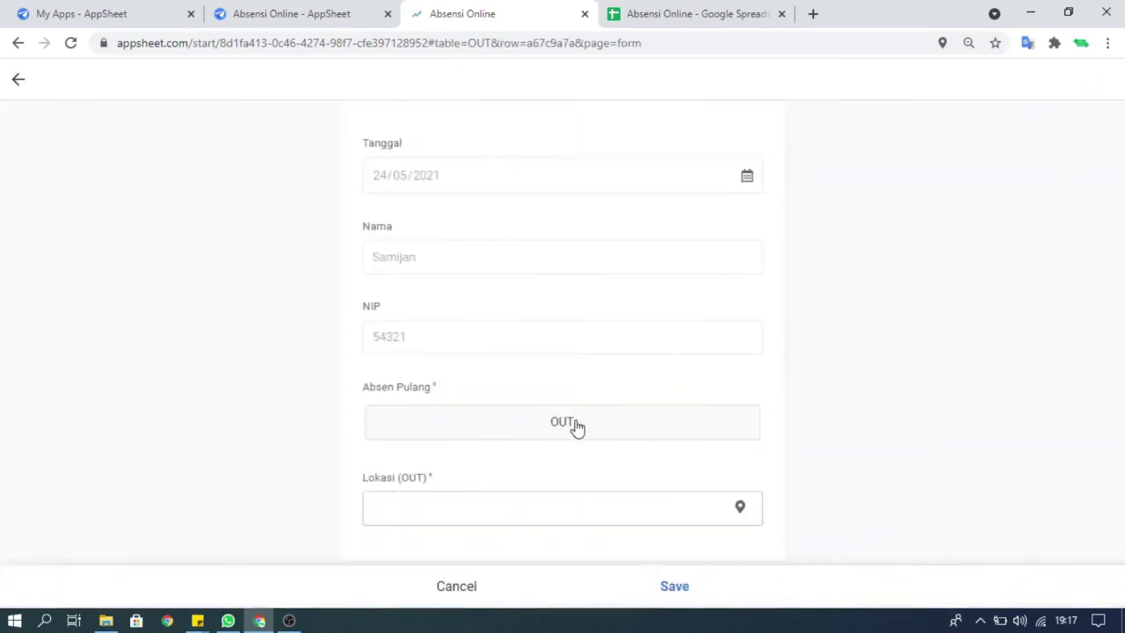
click(573, 426)
scroll(575, 430, down, 1)
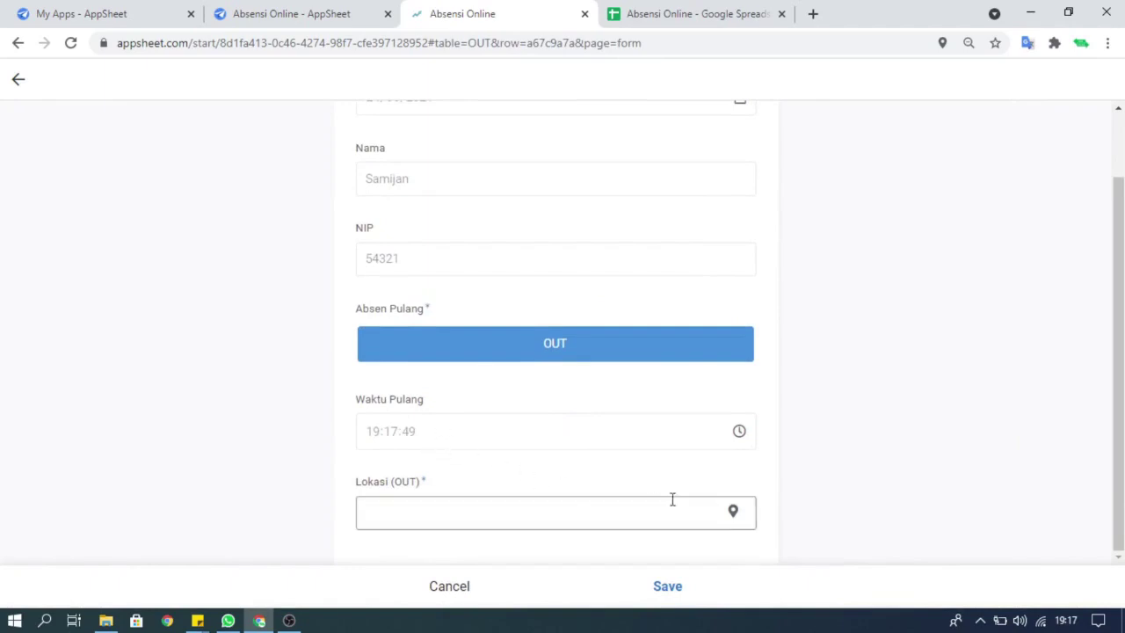
click(734, 513)
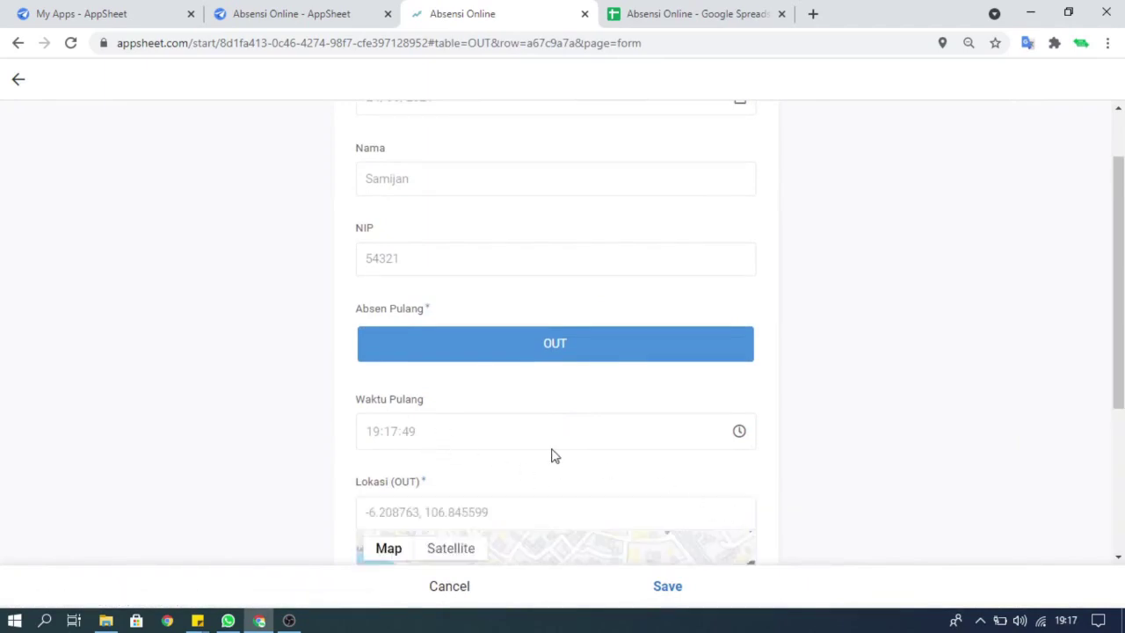
scroll(553, 455, down, 2)
scroll(610, 463, down, 2)
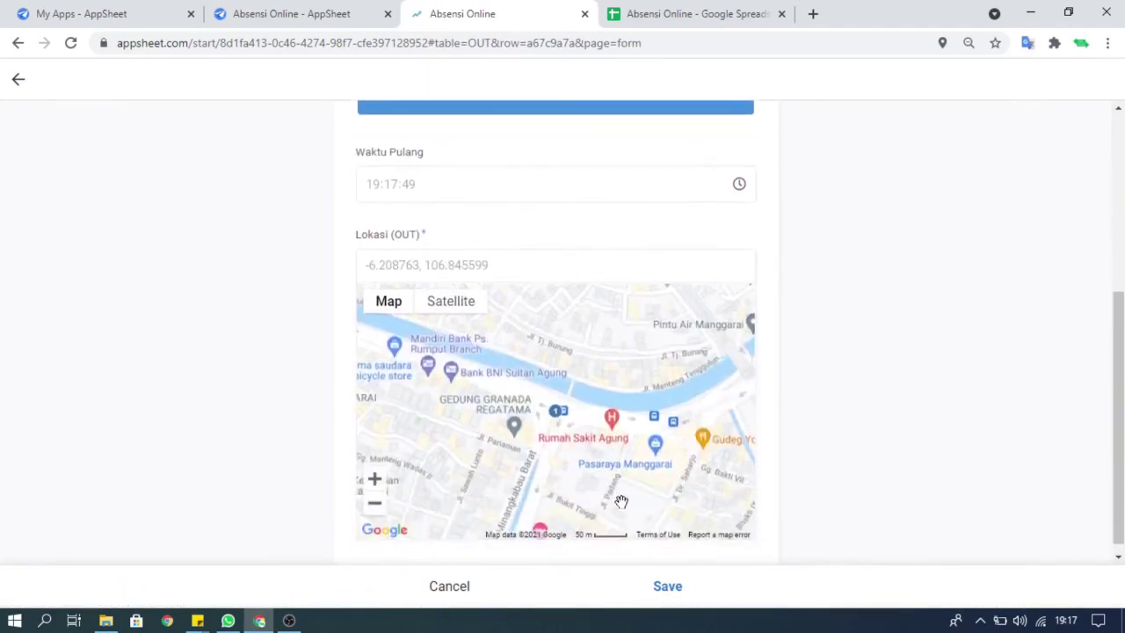
scroll(620, 502, up, 2)
click(668, 595)
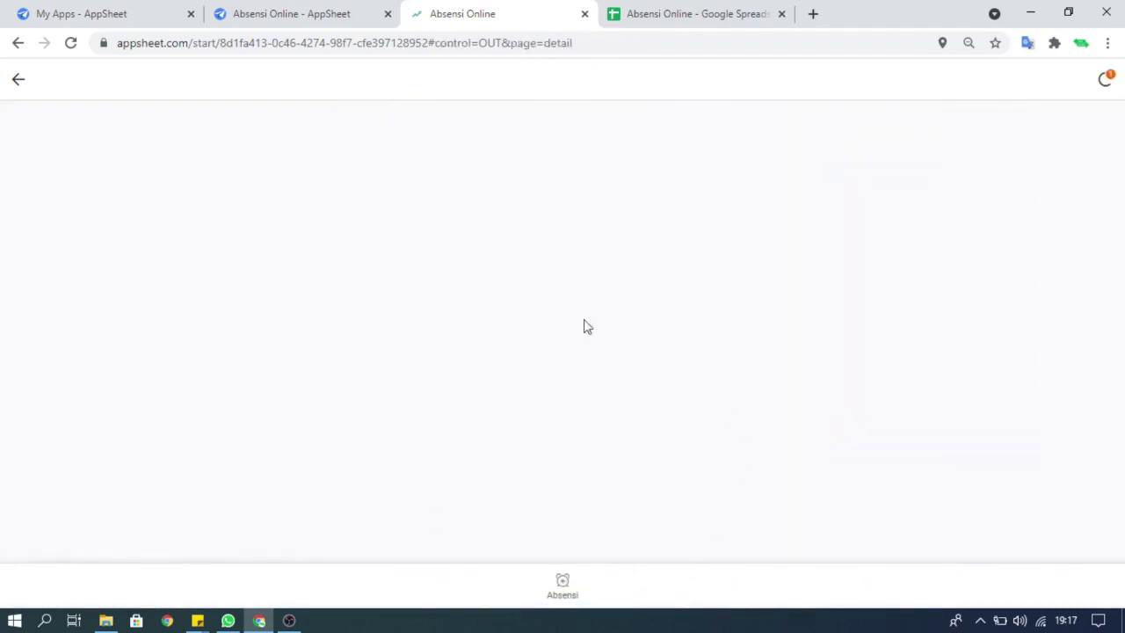
Step: Return to the Absensi view and examine the check-in and check-out columns of the attendance entry
click(562, 586)
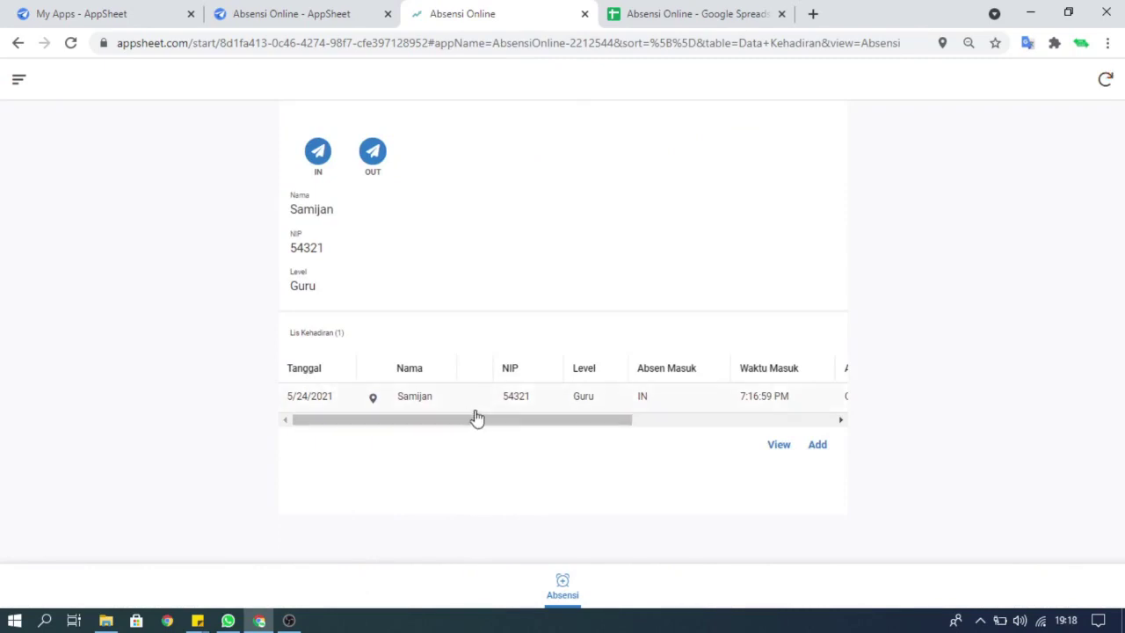
click(413, 420)
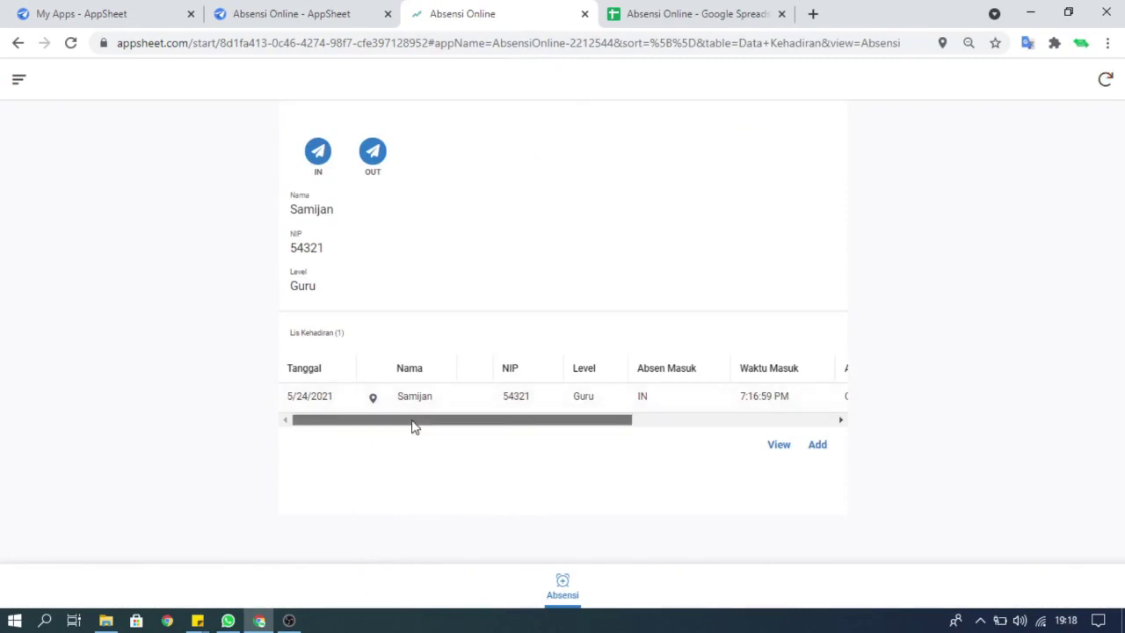
drag(413, 427, 531, 434)
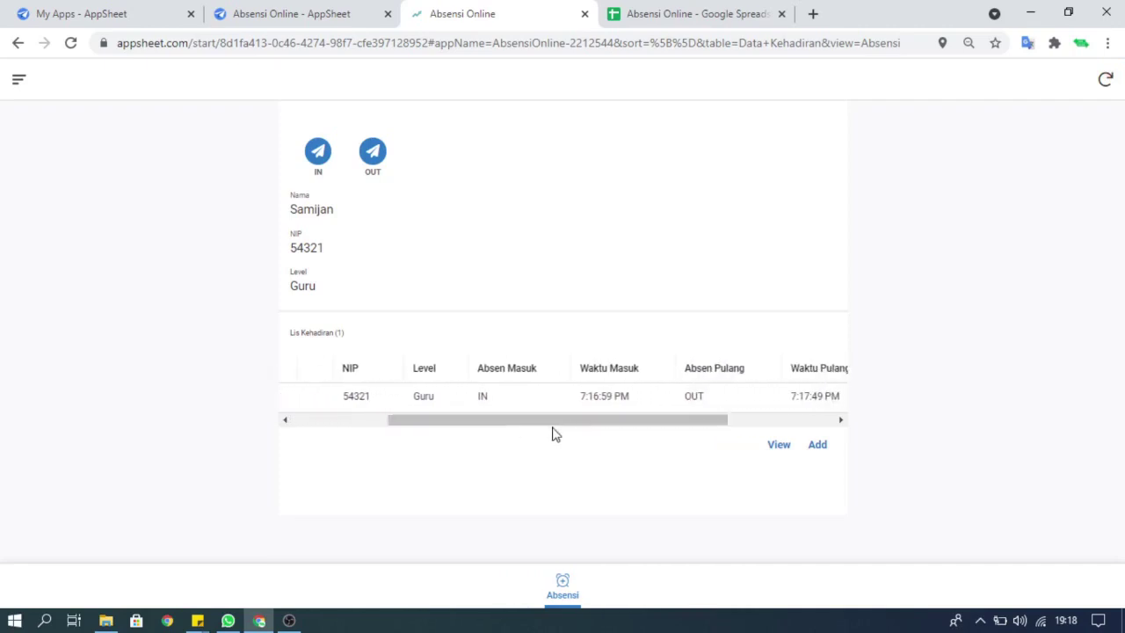
drag(572, 427, 420, 420)
Step: Reopen the check-in form to review its fields, and cancel it to return to the attendance list
click(319, 153)
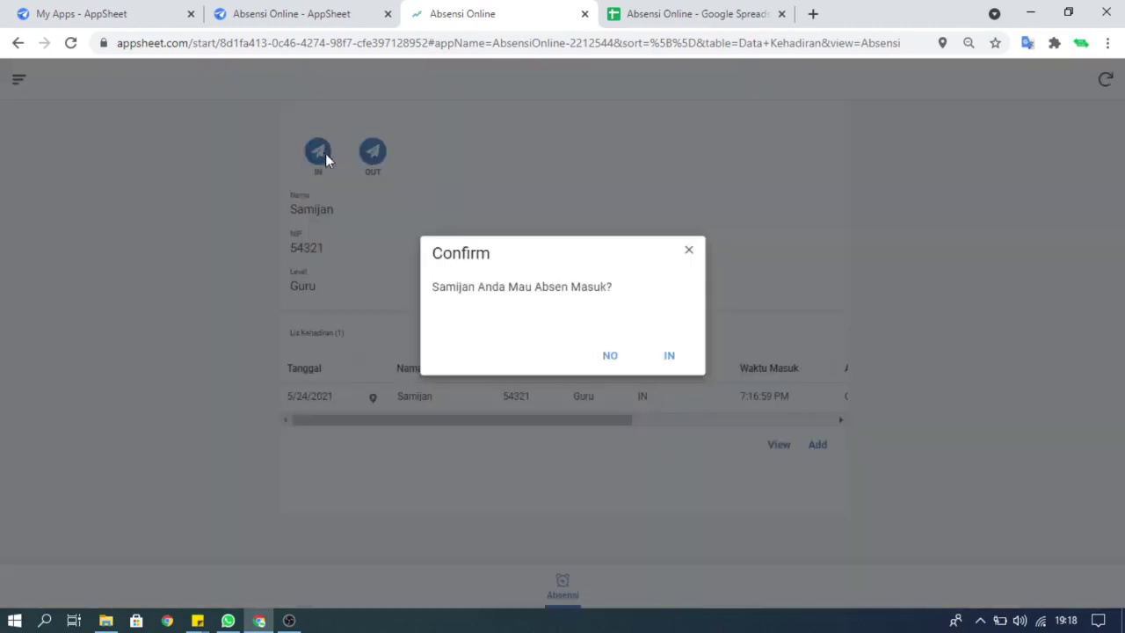
click(675, 357)
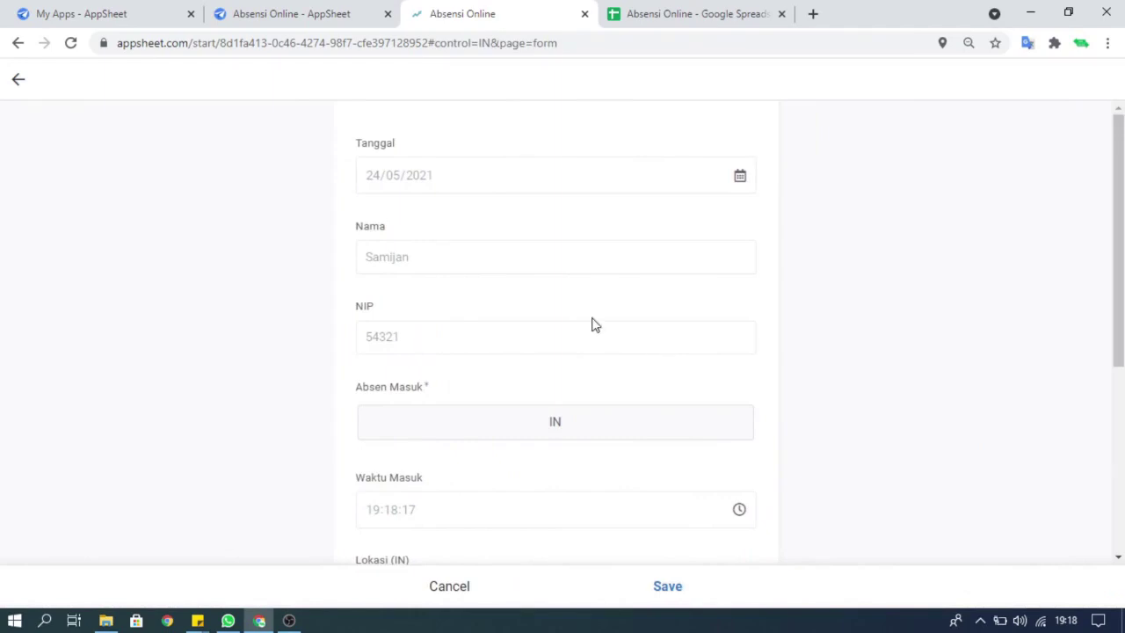
scroll(556, 316, down, 4)
scroll(531, 335, up, 4)
scroll(531, 335, down, 3)
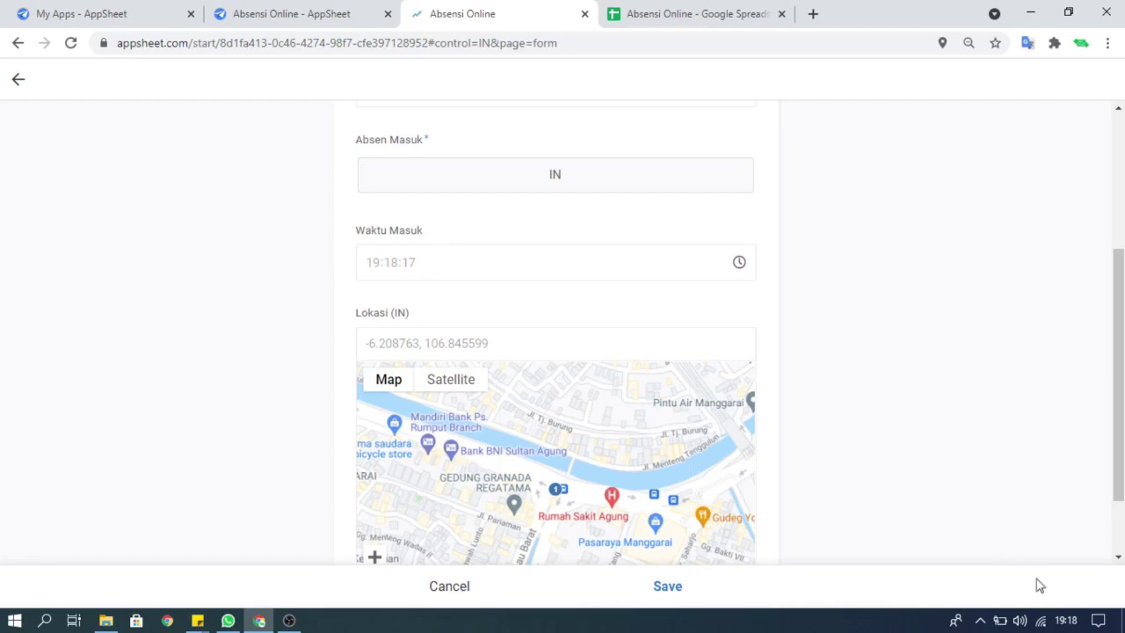
scroll(568, 310, up, 2)
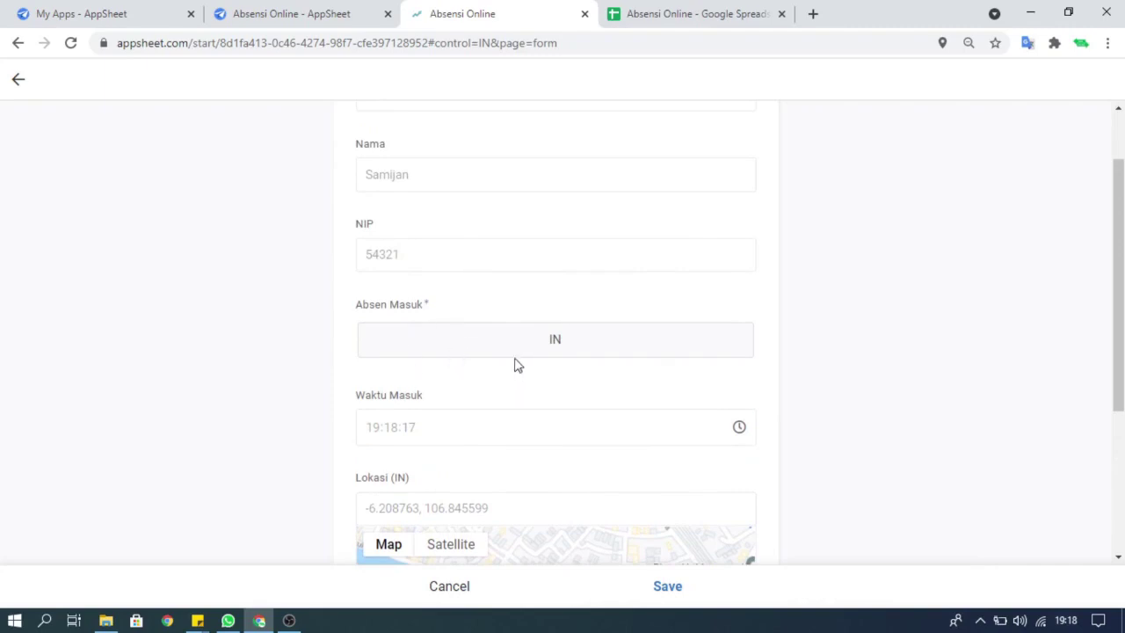
click(455, 590)
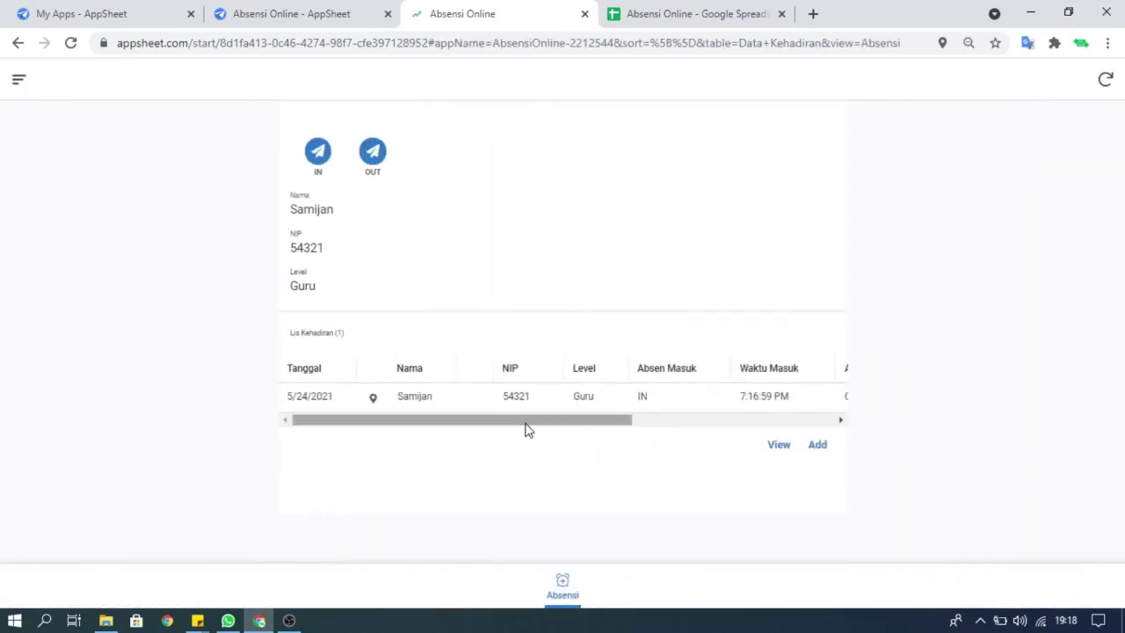
drag(527, 429, 470, 423)
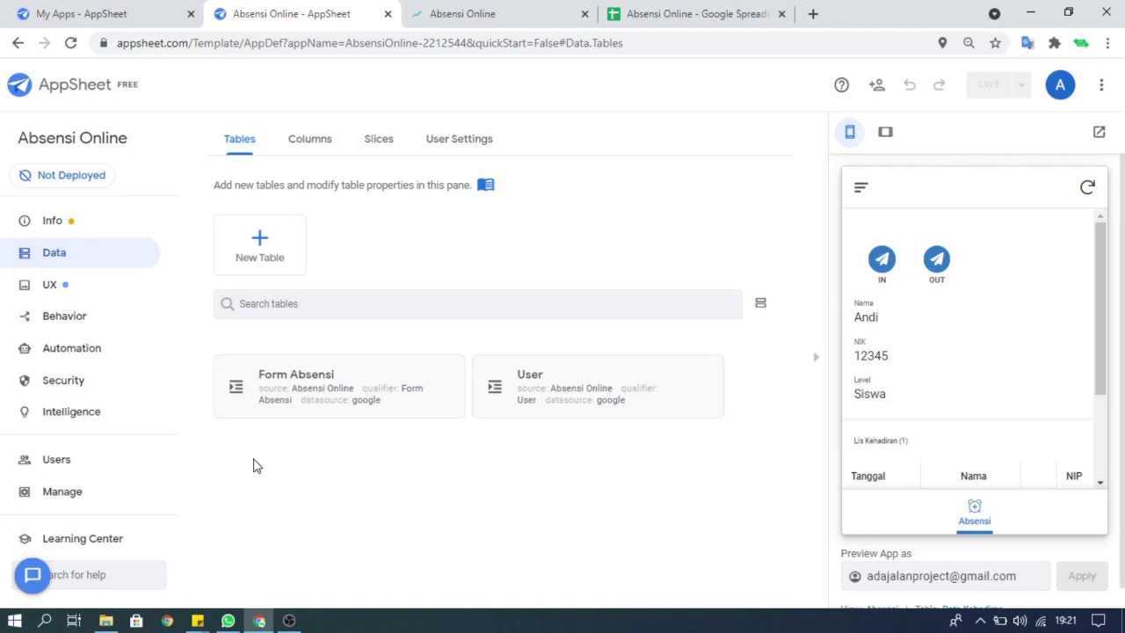
Step: Review the User sheet of the Absensi Online spreadsheet and open _Per User Settings in the AppSheet editor
click(697, 22)
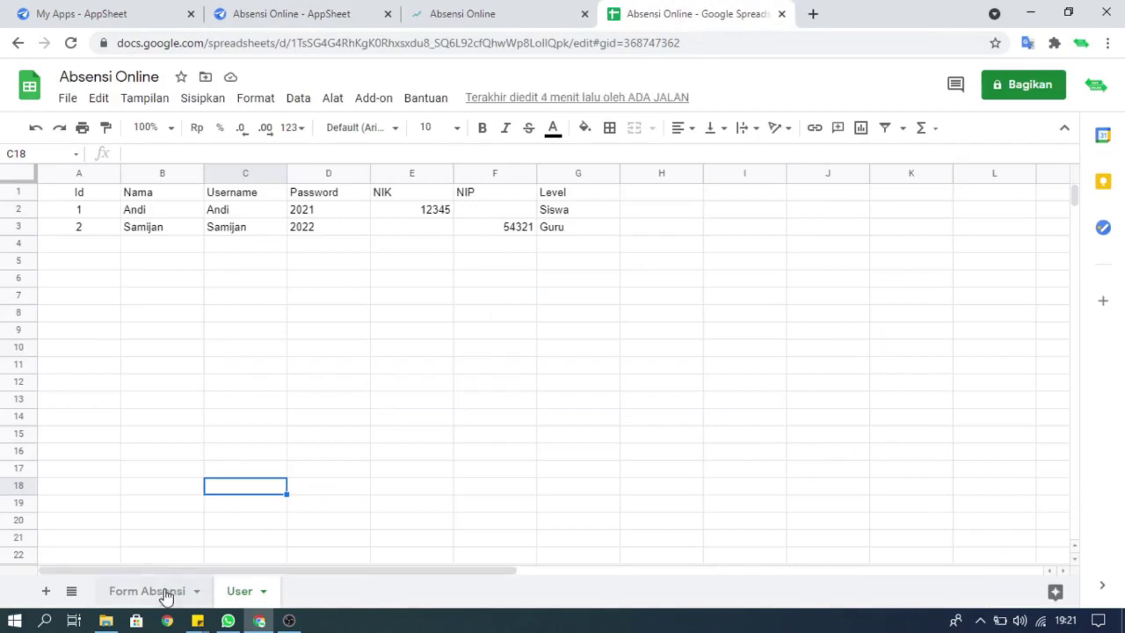
click(310, 22)
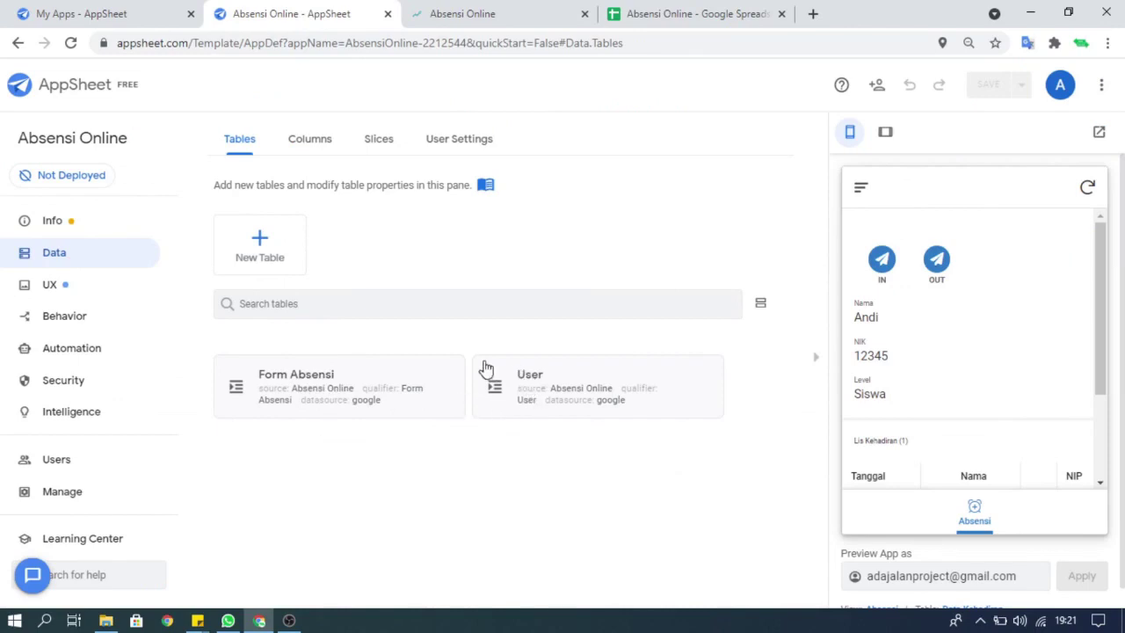
click(466, 142)
click(370, 254)
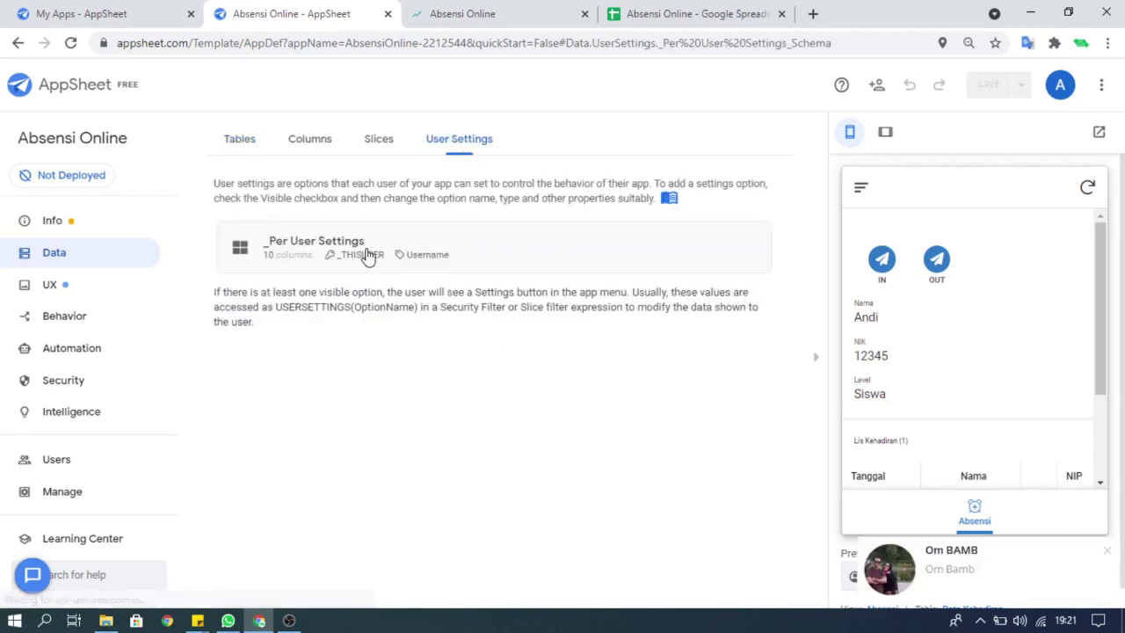
click(1106, 551)
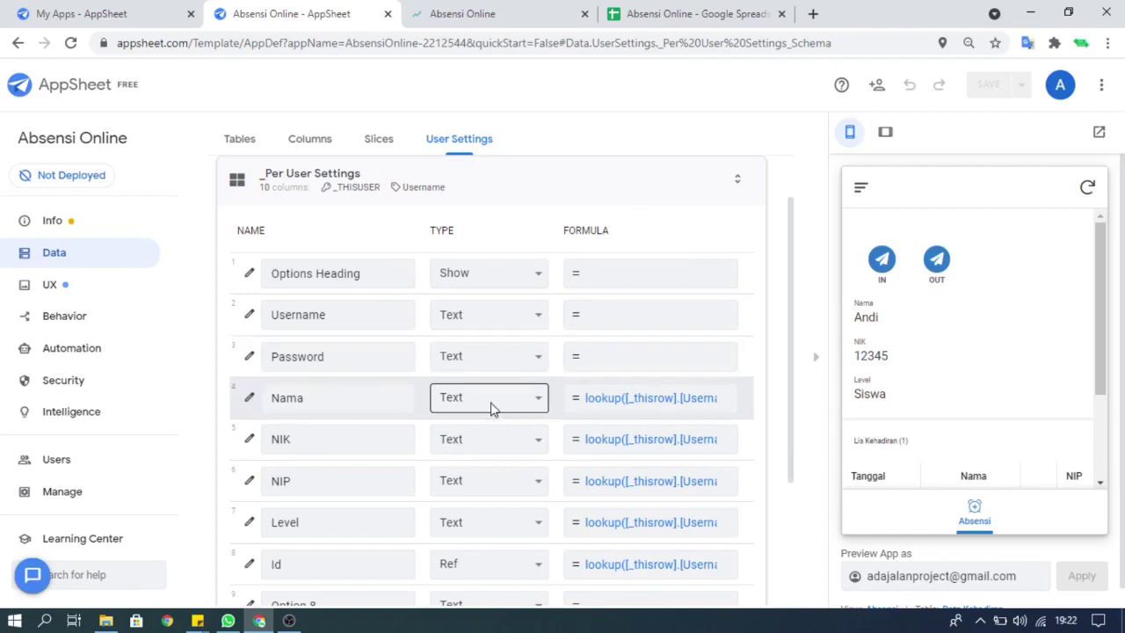
Step: Open the column definitions of the Form Absensi table and collapse the app preview to widen the editor
click(235, 146)
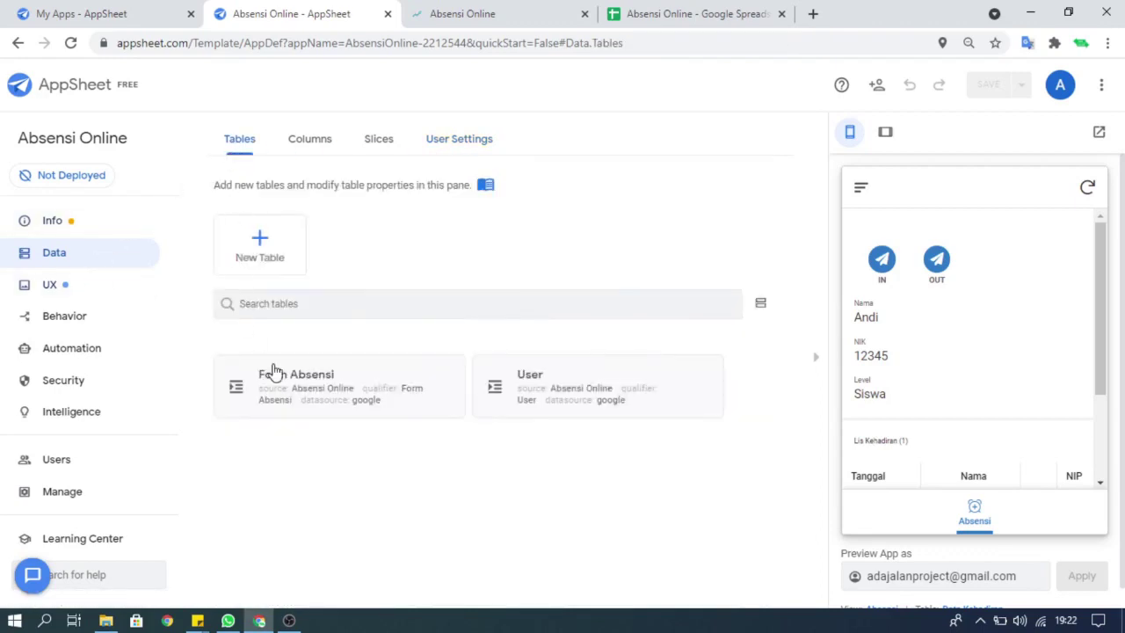
click(331, 392)
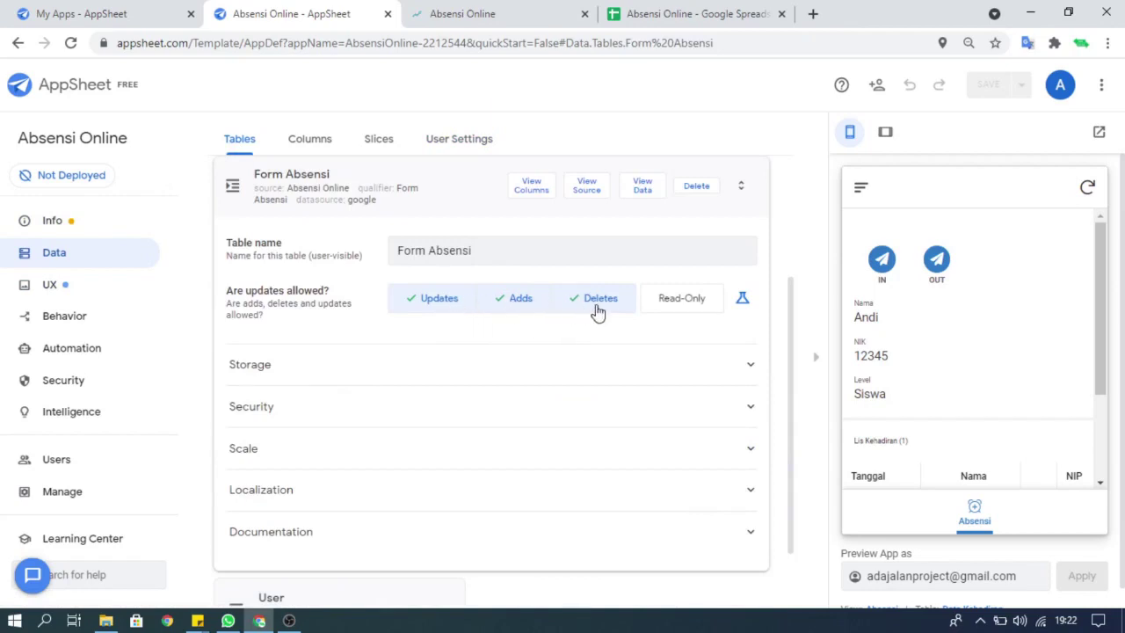
click(532, 185)
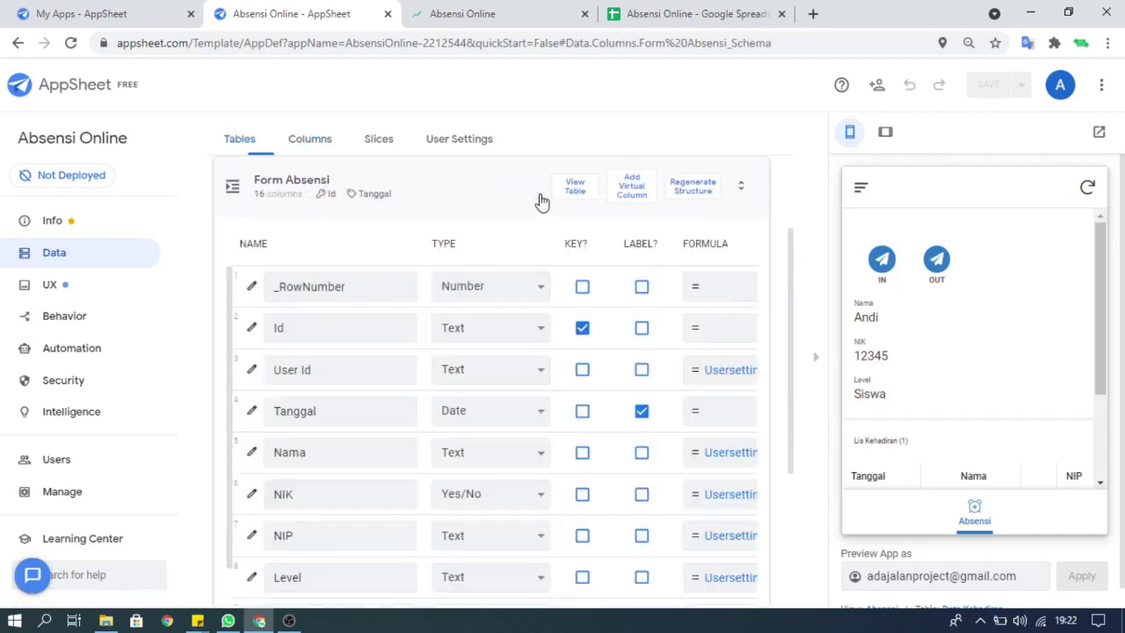
click(817, 363)
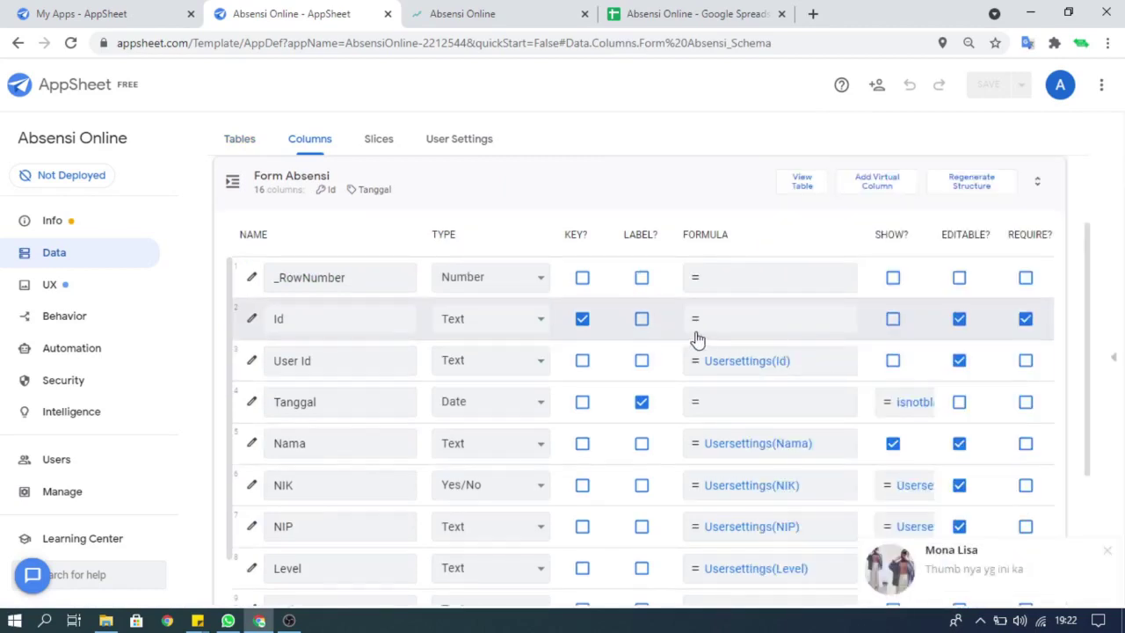
click(1105, 561)
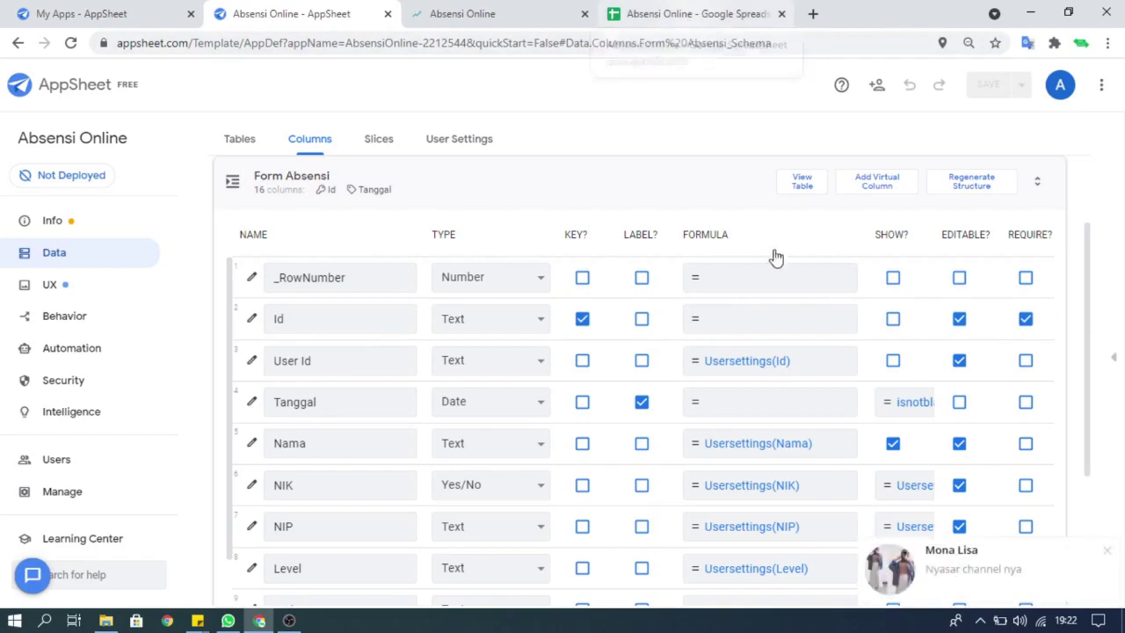
click(1105, 554)
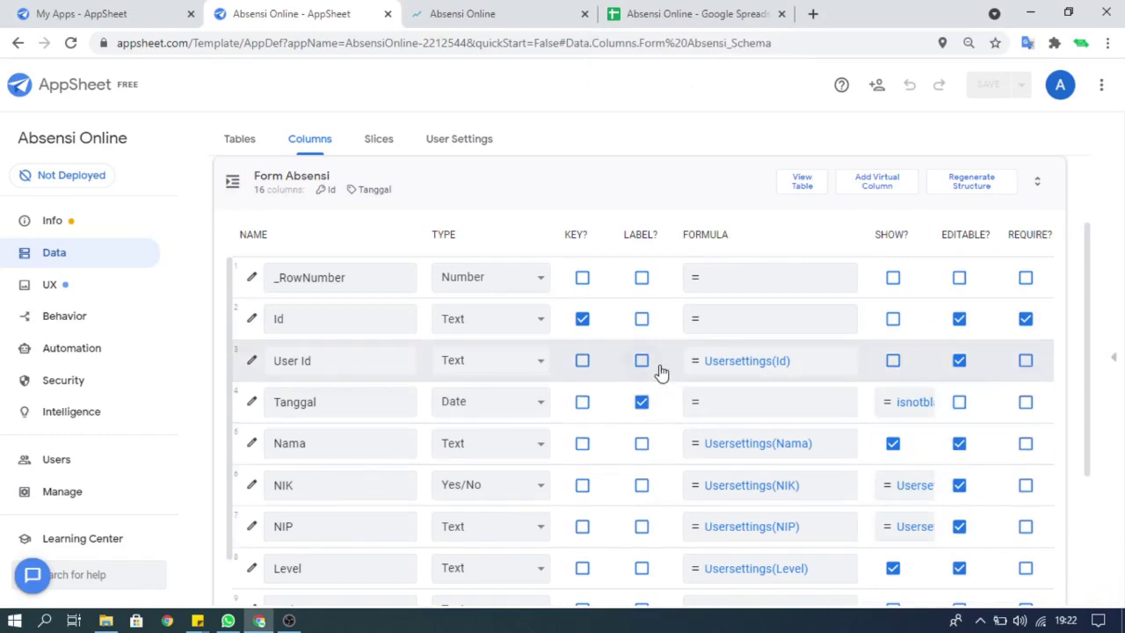
Step: Examine the Form Absensi column types, formulas and initial values, zooming the page out to fit more columns
click(275, 317)
scroll(275, 325, down, 5)
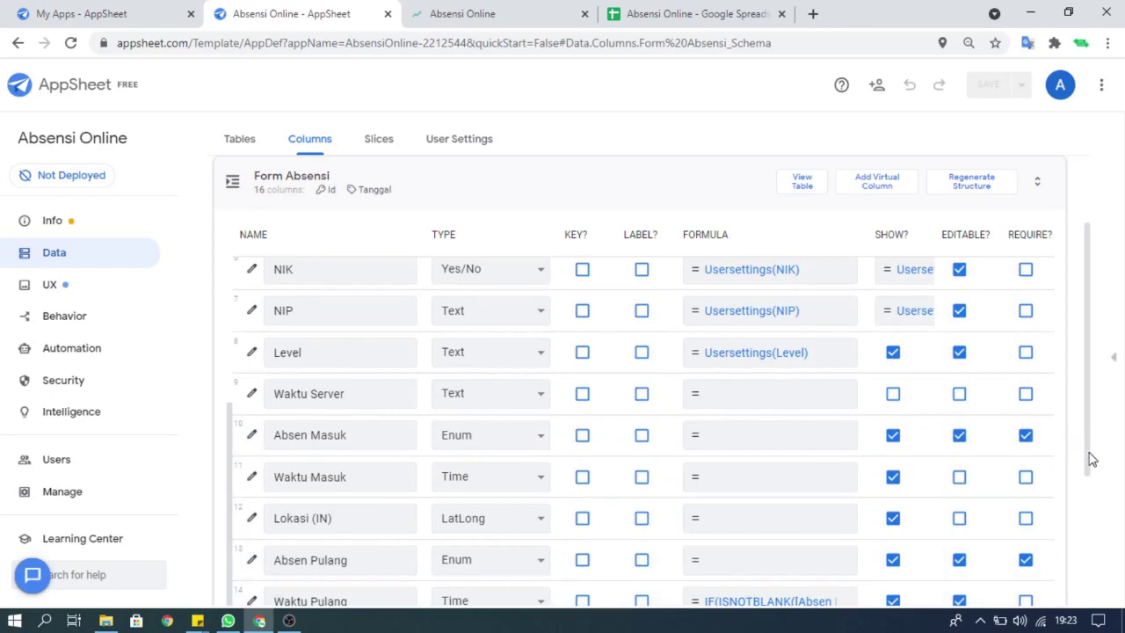
scroll(1090, 459, down, 3)
drag(613, 521, 862, 515)
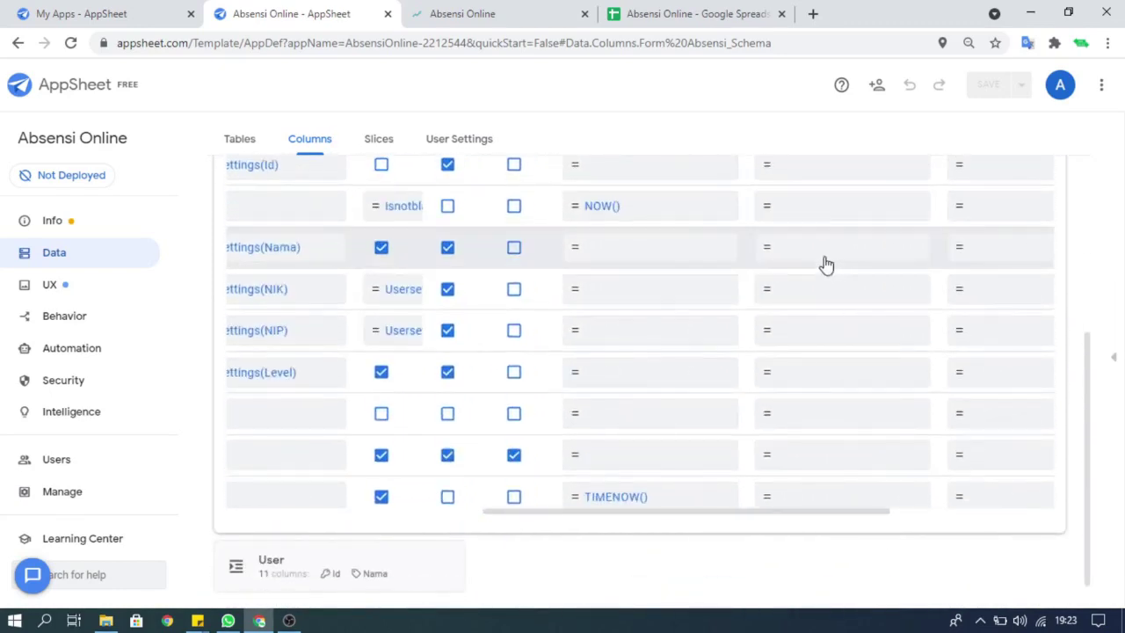
key(ctrl+minus)
scroll(715, 262, up, 5)
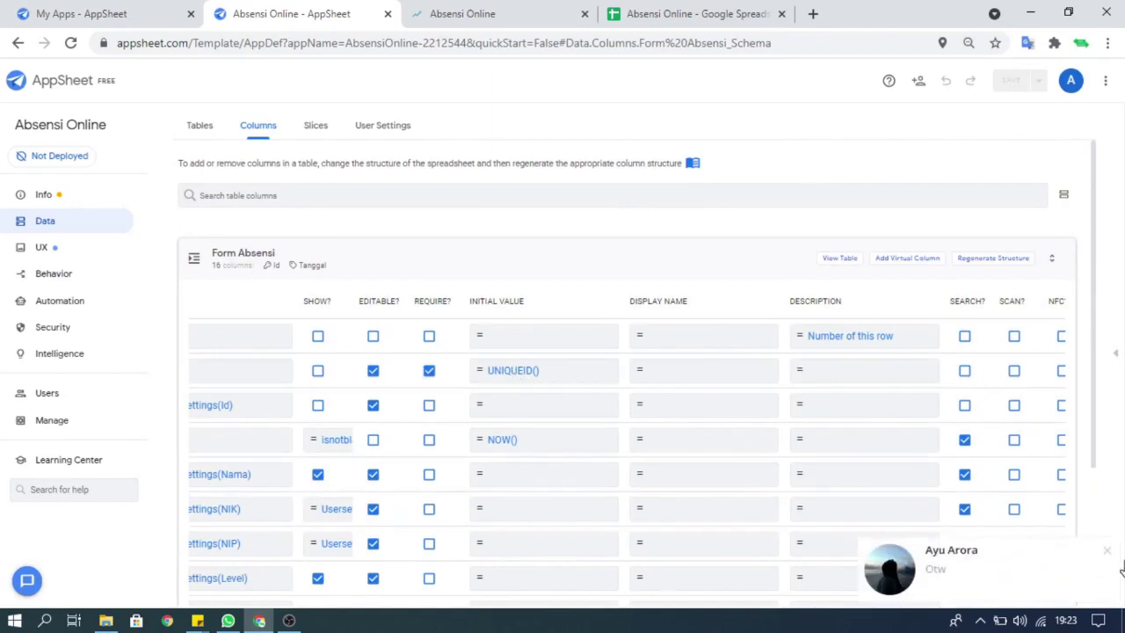
Step: Dismiss the chat notification and examine the Form Absensi column formulas, initial values and checkboxes at different page zoom levels
click(1107, 551)
key(ctrl+minus)
scroll(519, 536, down, 2)
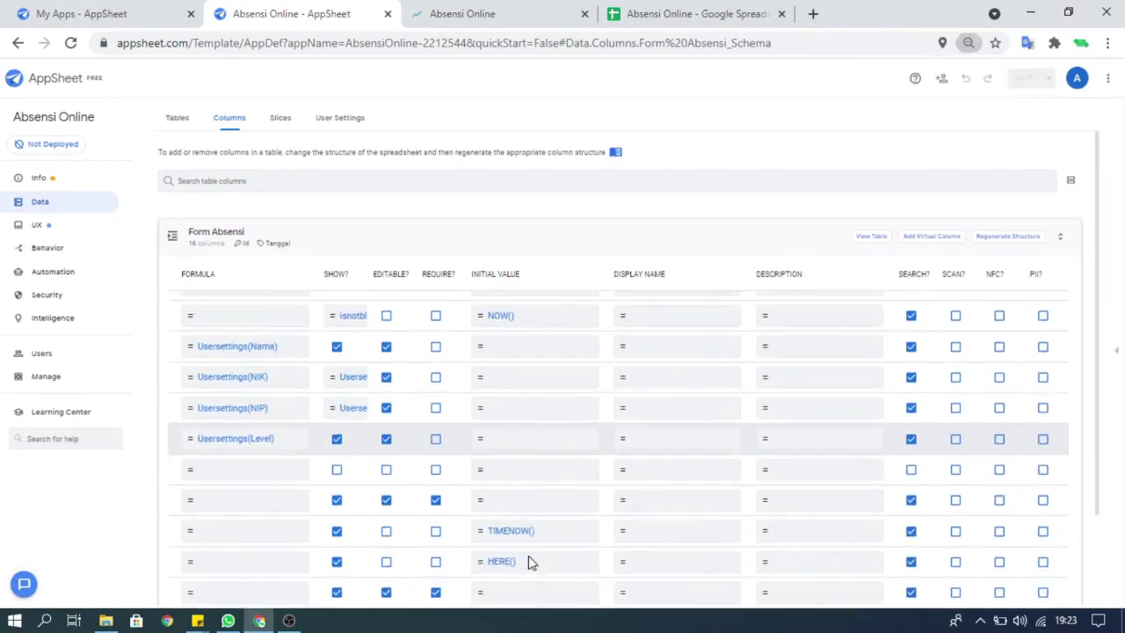
scroll(660, 574, down, 2)
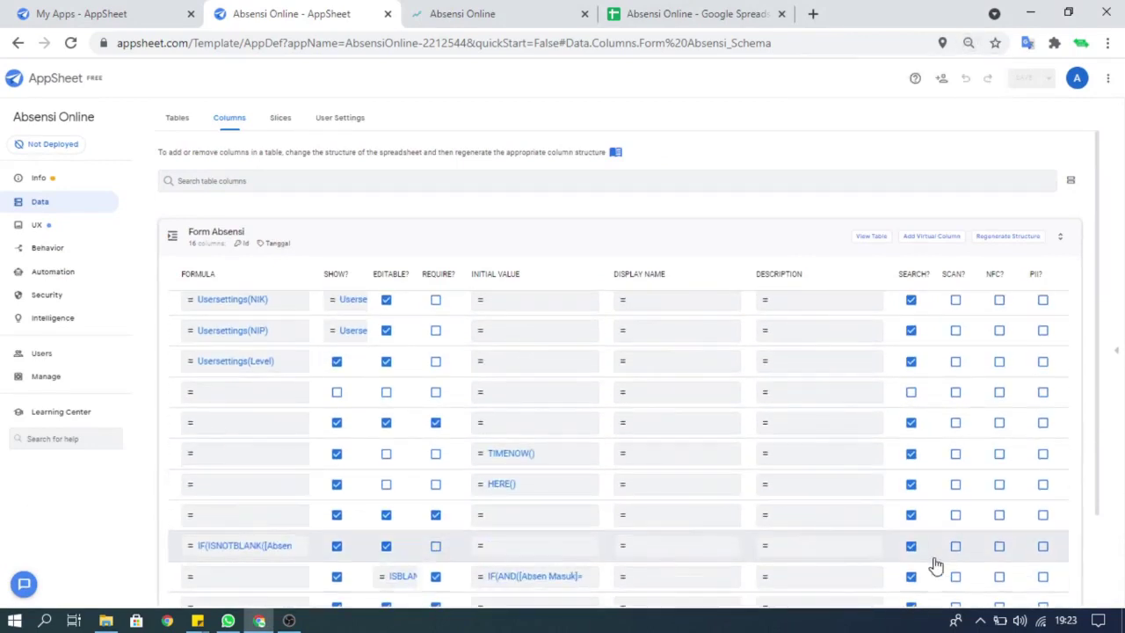
key(ctrl+plus)
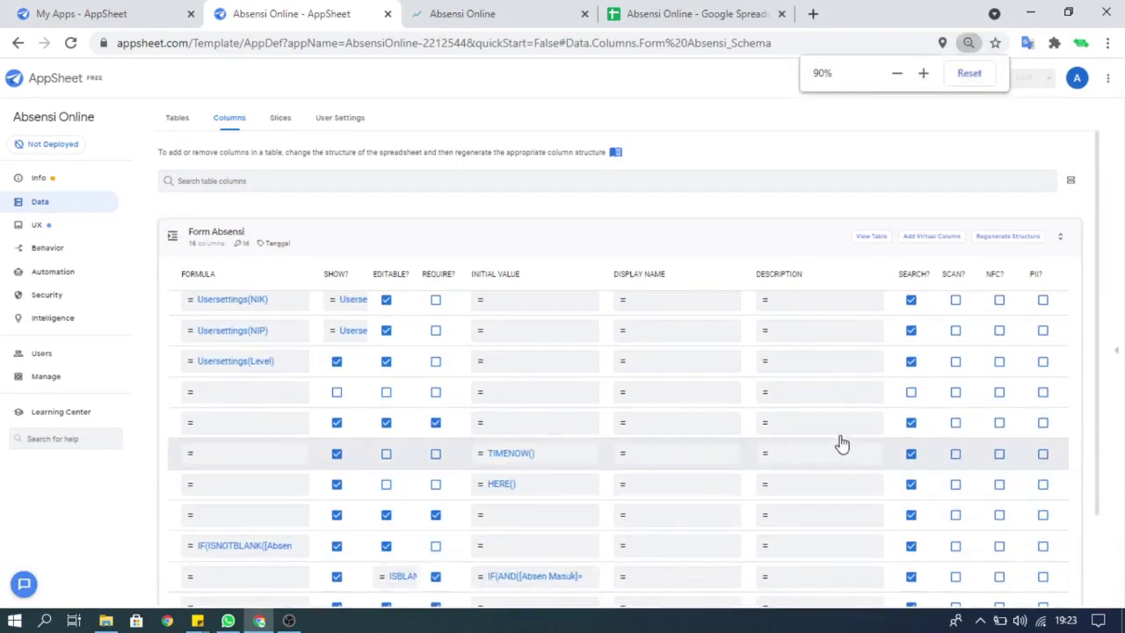
key(ctrl+plus)
key(ctrl+plus)
key(ctrl+plus)
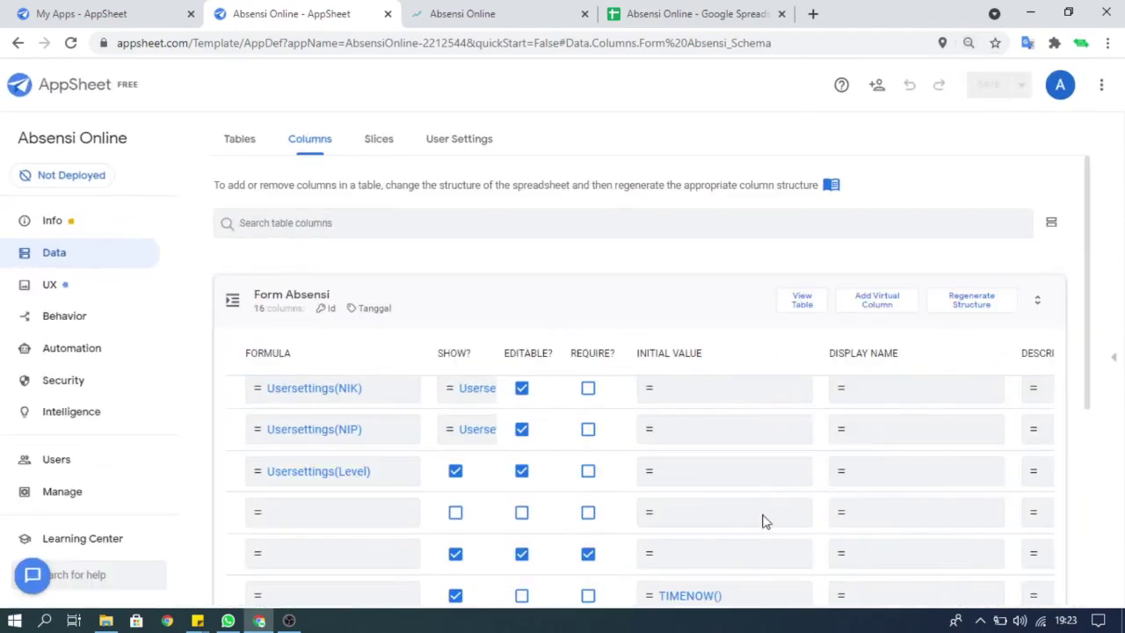
Step: Return to the name, type and formula settings of the first Form Absensi columns to review the Usersettings formulas
scroll(1091, 387, down, 1)
drag(1092, 396, 1088, 570)
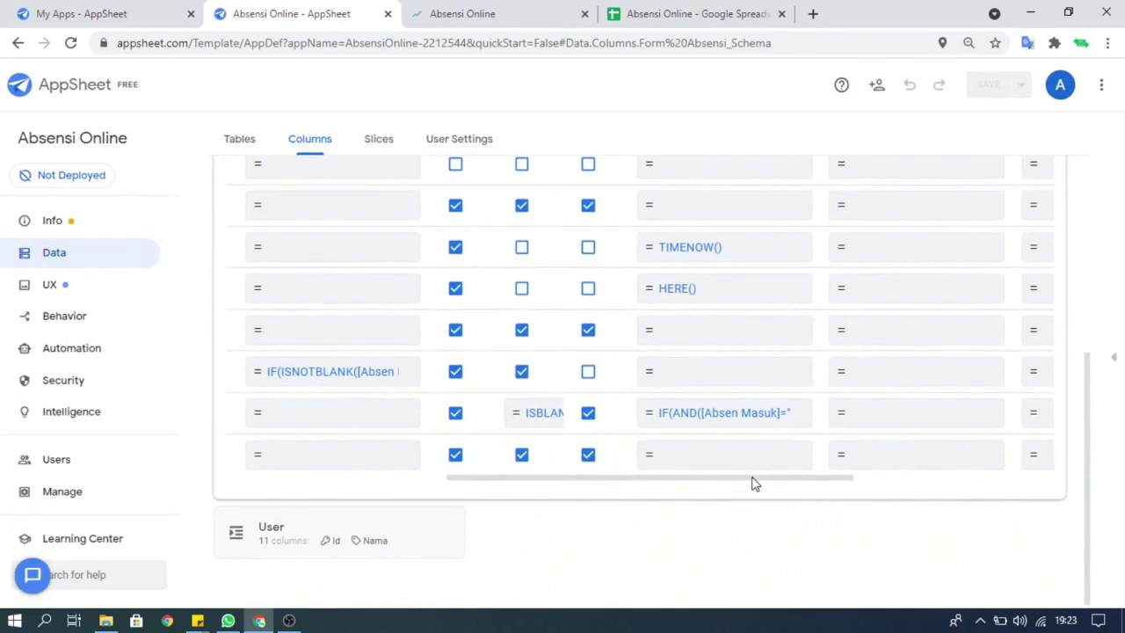
drag(751, 483, 339, 487)
scroll(366, 360, up, 5)
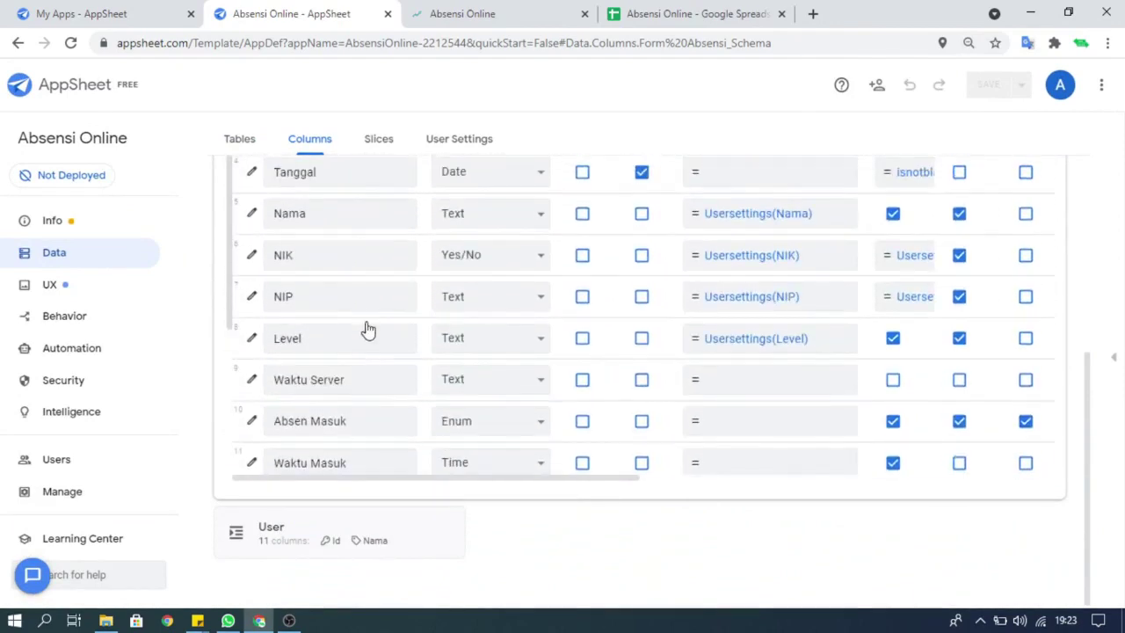
scroll(368, 328, up, 2)
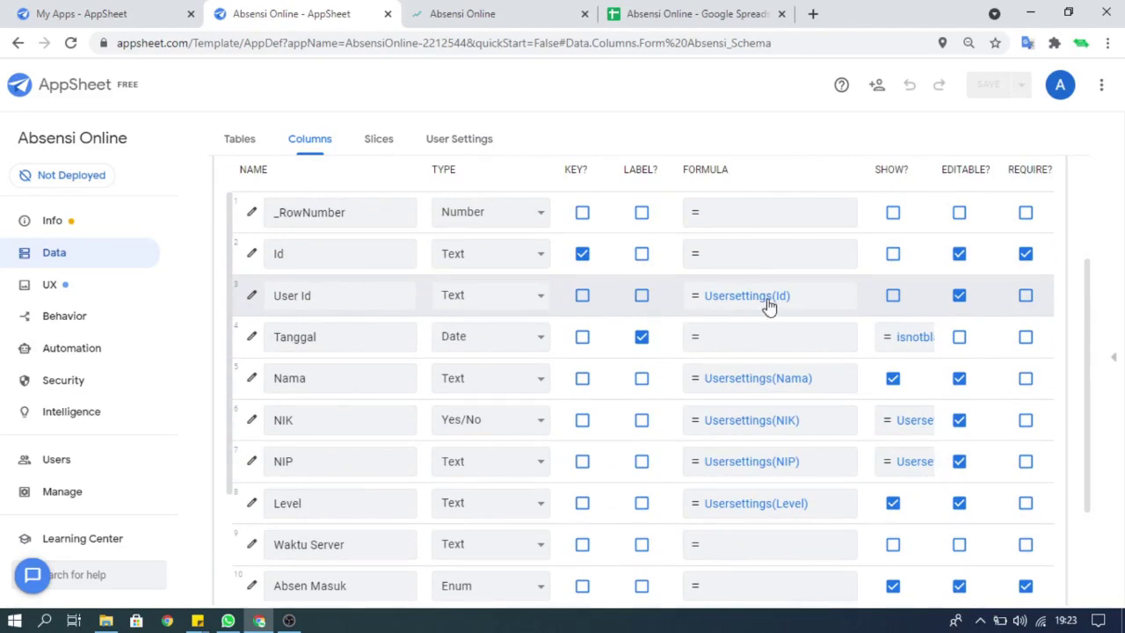
Step: Examine the User Id values of both records in the Form Absensi sheet of the Absensi Online spreadsheet
click(727, 10)
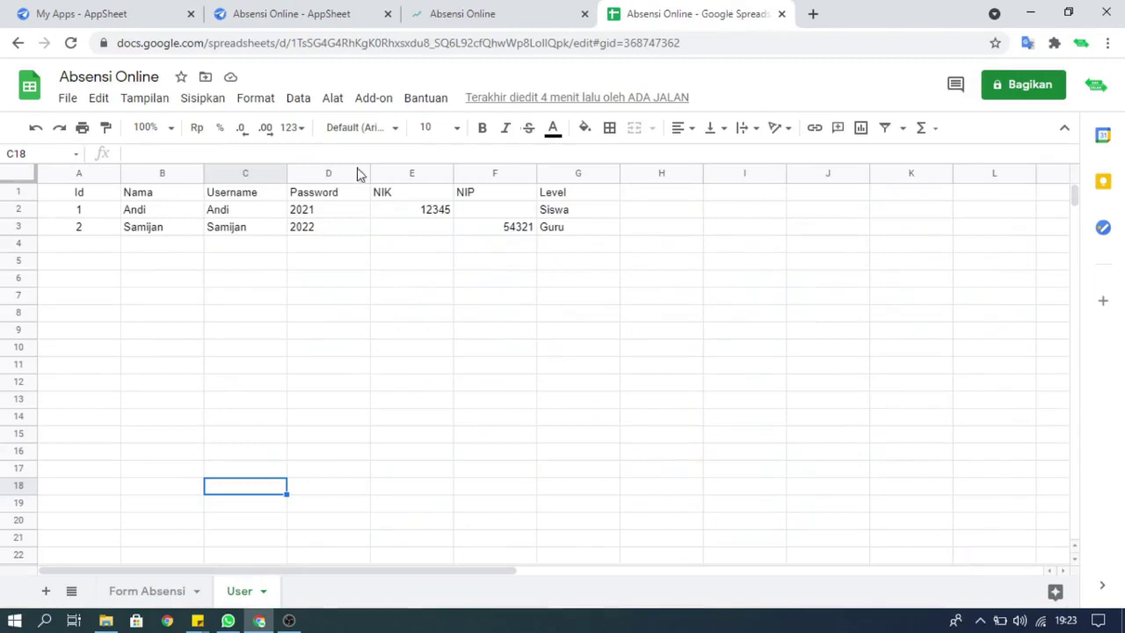
click(132, 591)
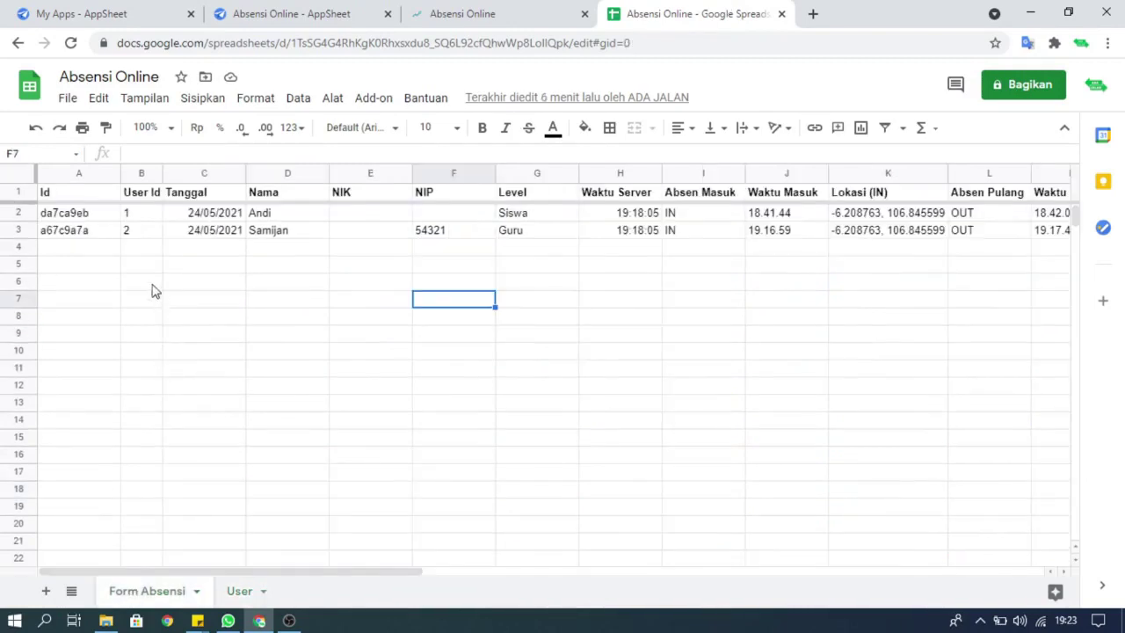
click(149, 267)
click(152, 216)
click(152, 231)
click(151, 218)
Step: Compare the Id values in the User sheet with the Form Absensi User Id column, and return to the AppSheet editor
click(237, 591)
click(167, 352)
click(105, 213)
click(106, 229)
click(104, 213)
click(106, 228)
click(106, 213)
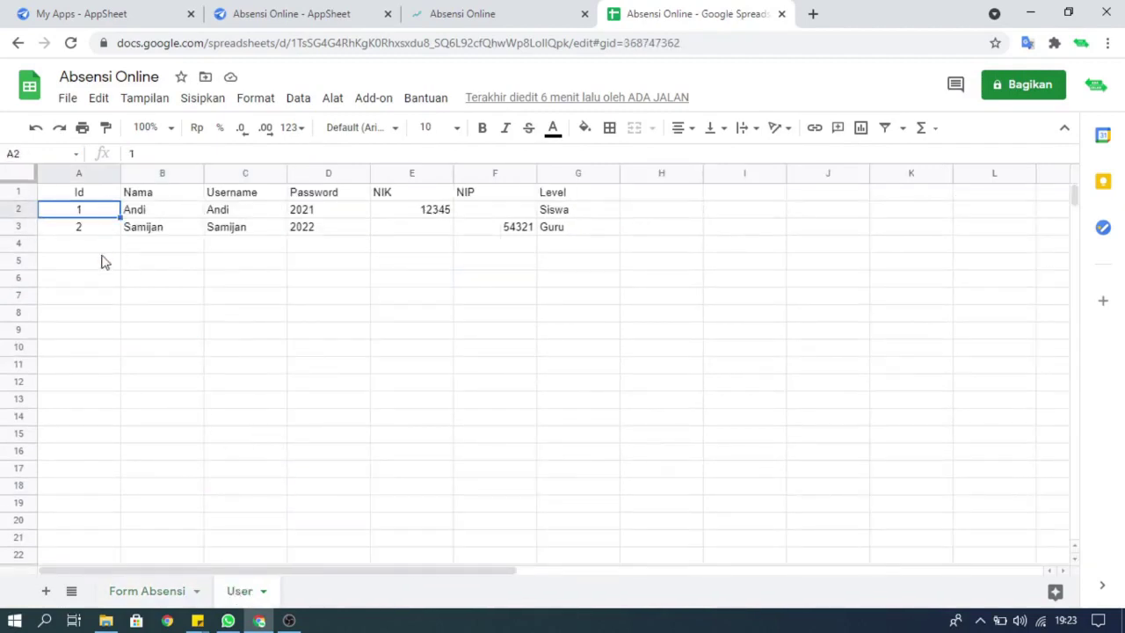
click(114, 591)
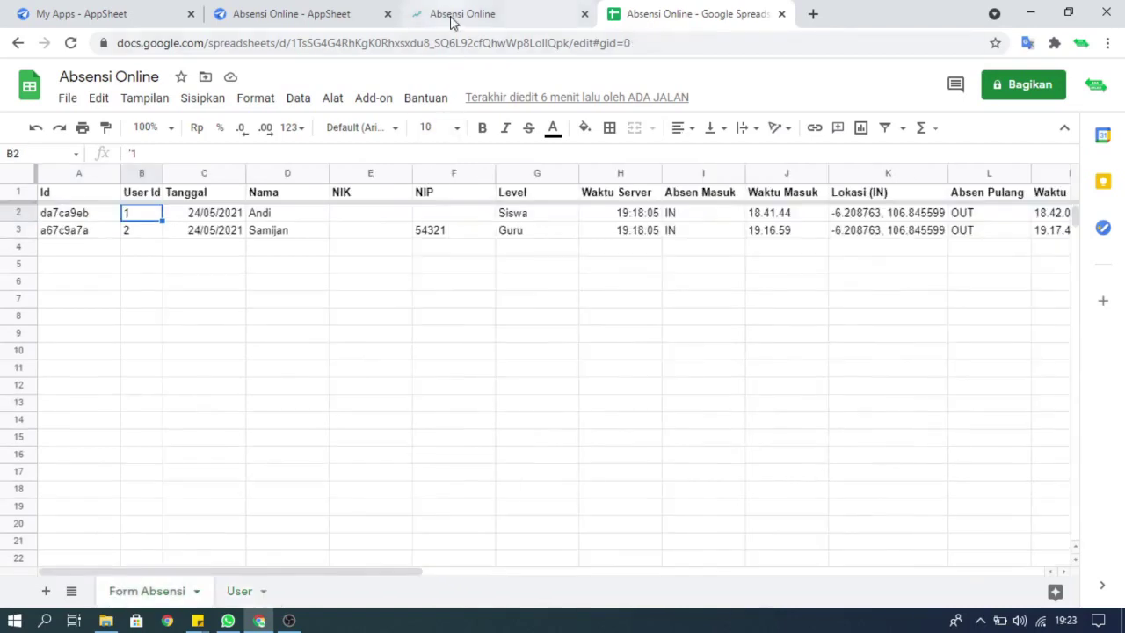
click(451, 20)
click(319, 10)
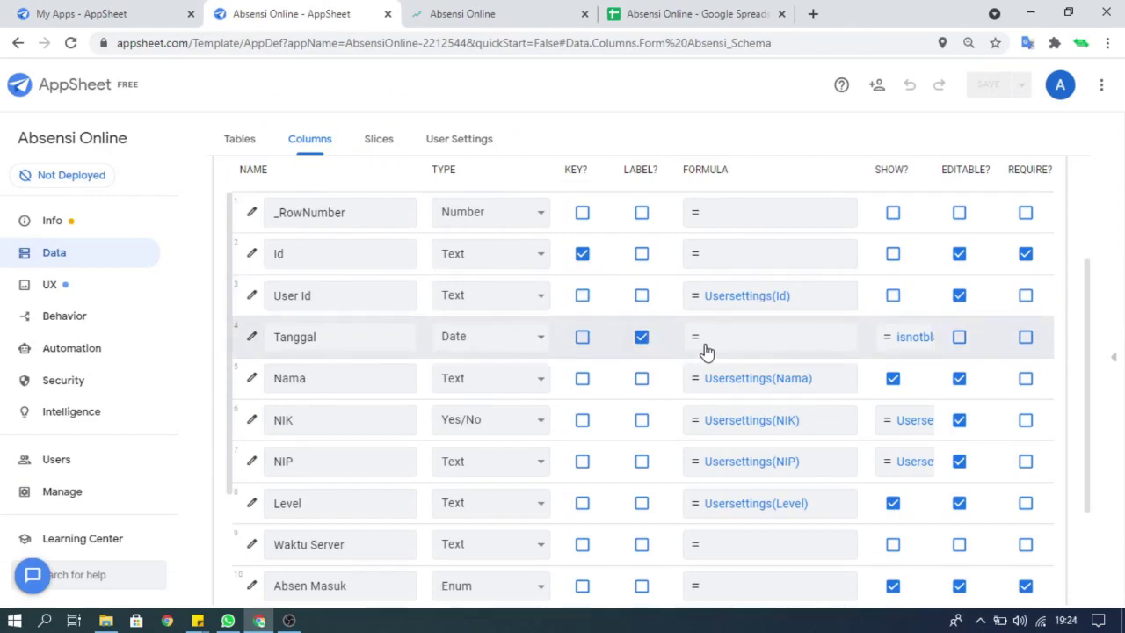
Step: Open the Tanggal column's settings to review its Show, Data Validity and Auto Compute options, and close them
click(252, 337)
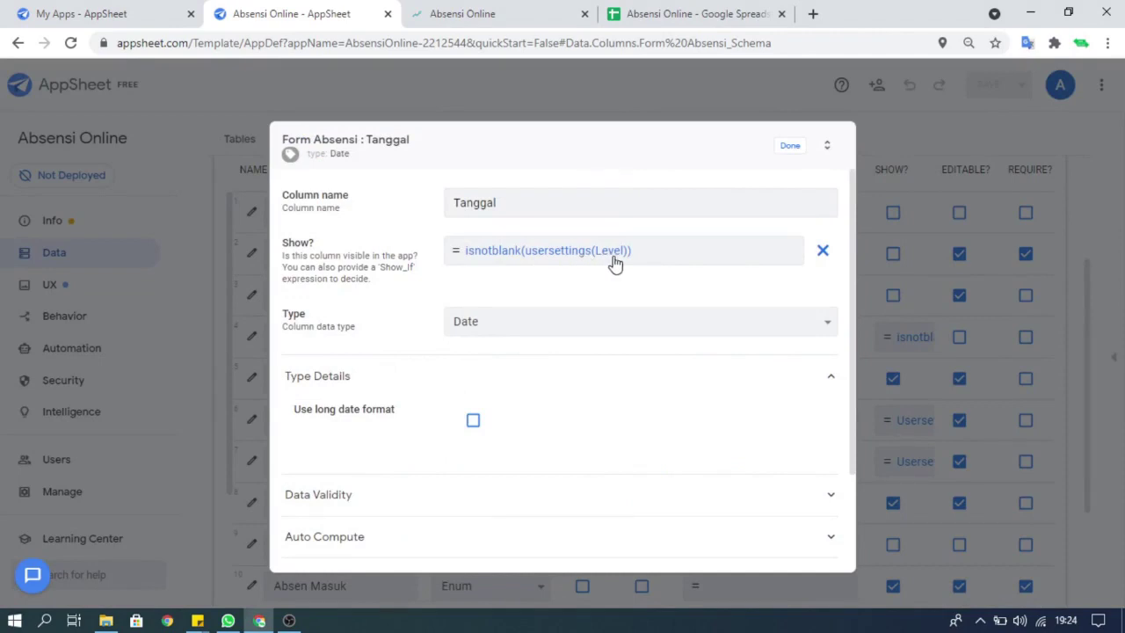
scroll(465, 455, down, 2)
click(447, 413)
scroll(444, 426, down, 3)
click(421, 475)
click(429, 440)
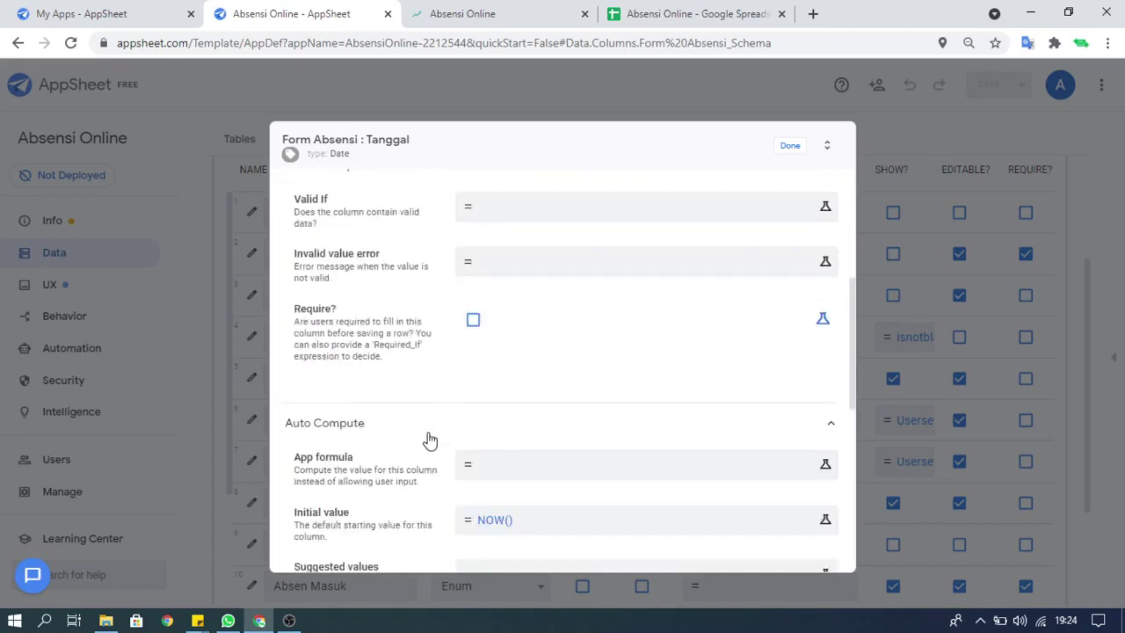
scroll(429, 440, down, 2)
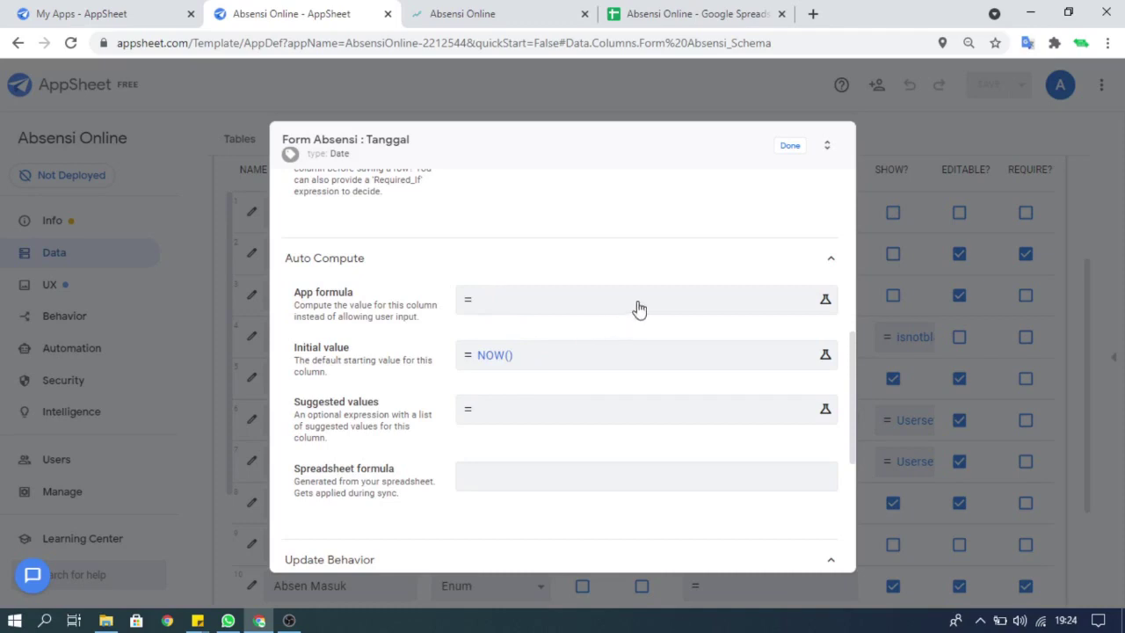
click(789, 147)
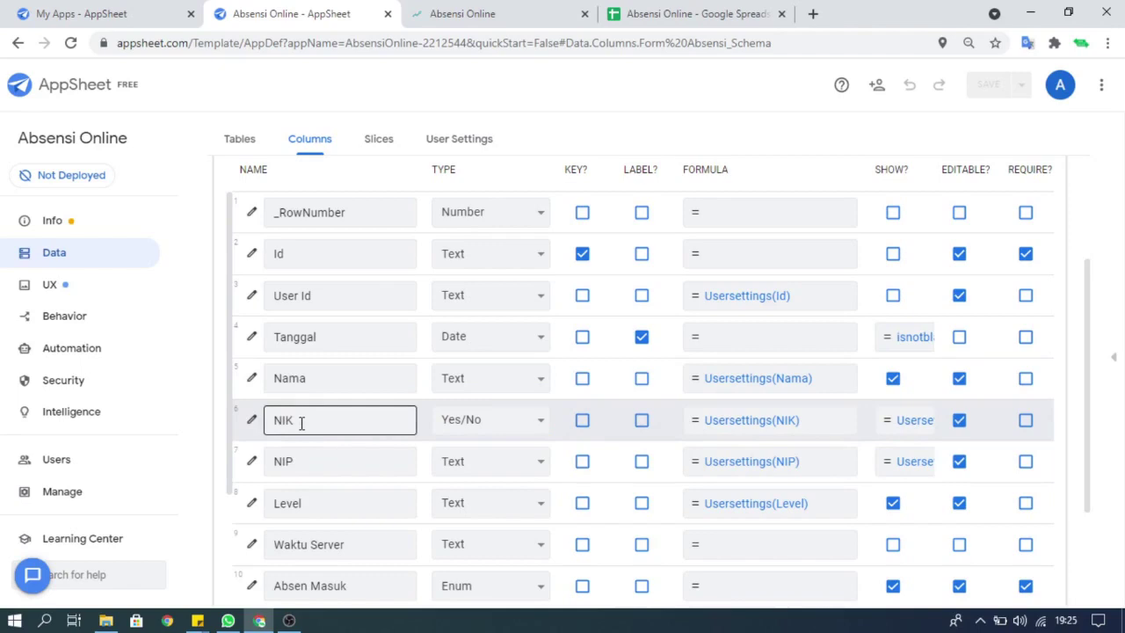
Step: Set the NIK column's type to Text and review the Show_If expressions of the NIK and NIP columns
click(538, 428)
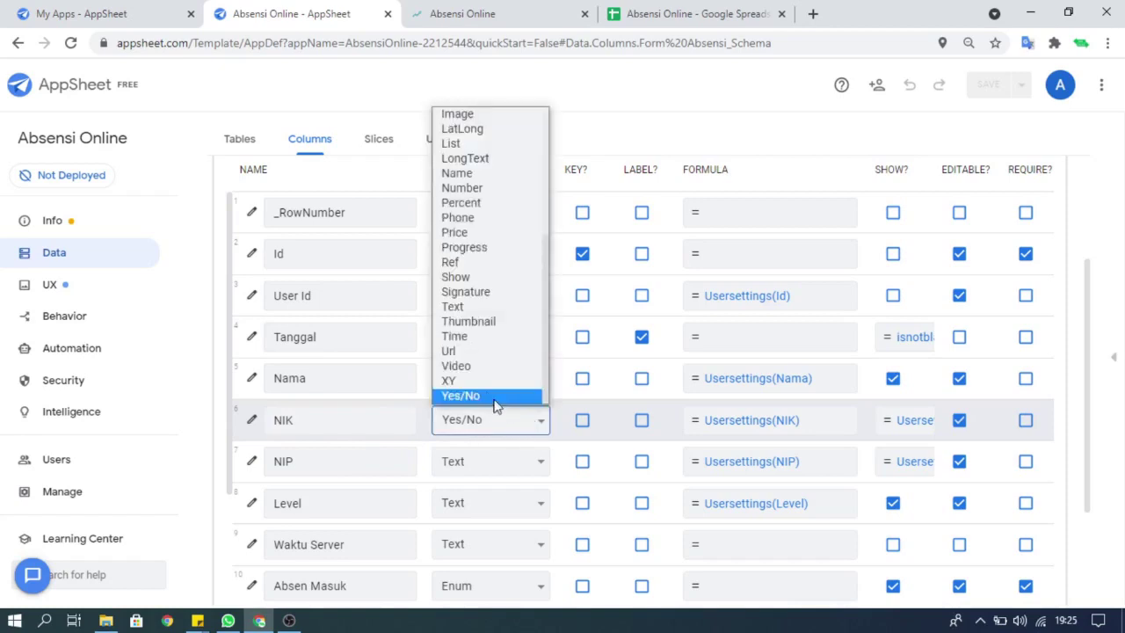
click(455, 313)
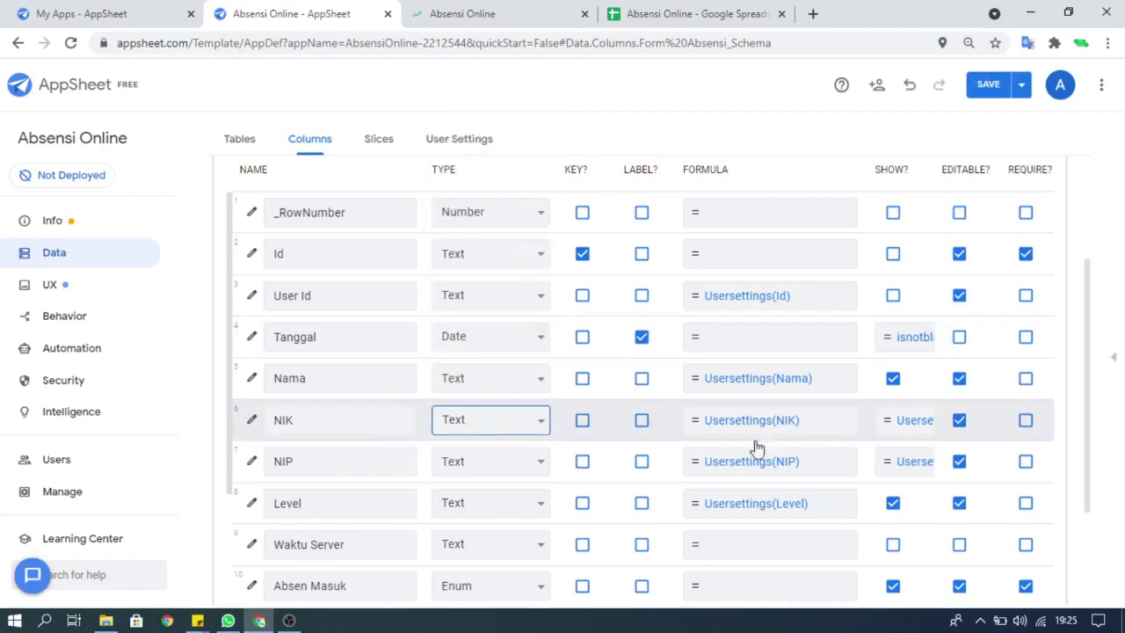
click(923, 429)
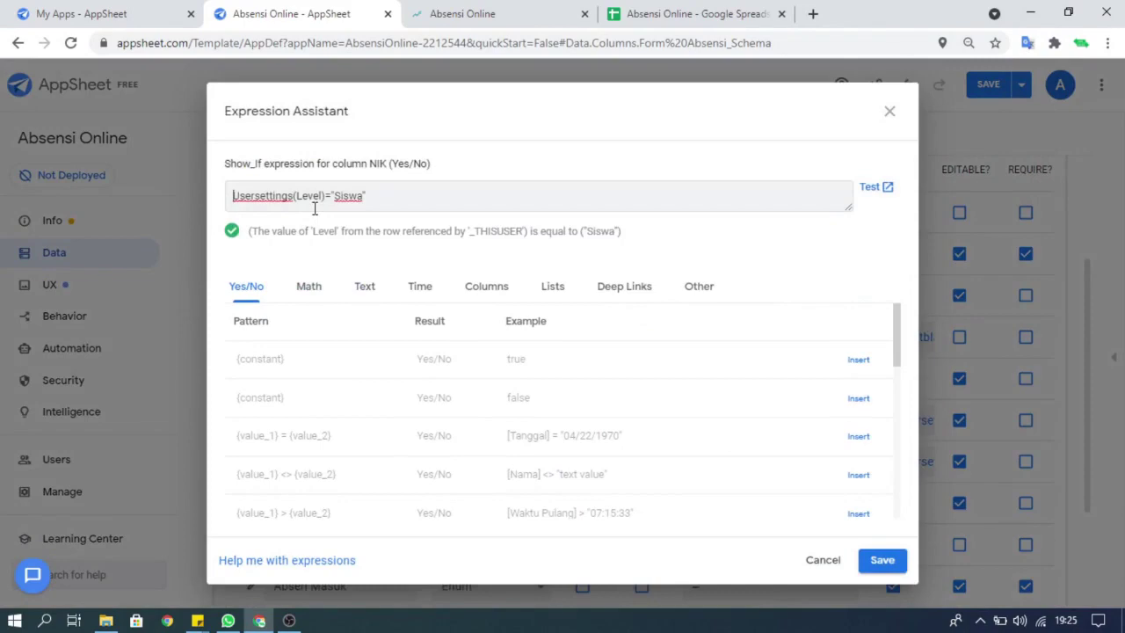
click(889, 112)
click(878, 457)
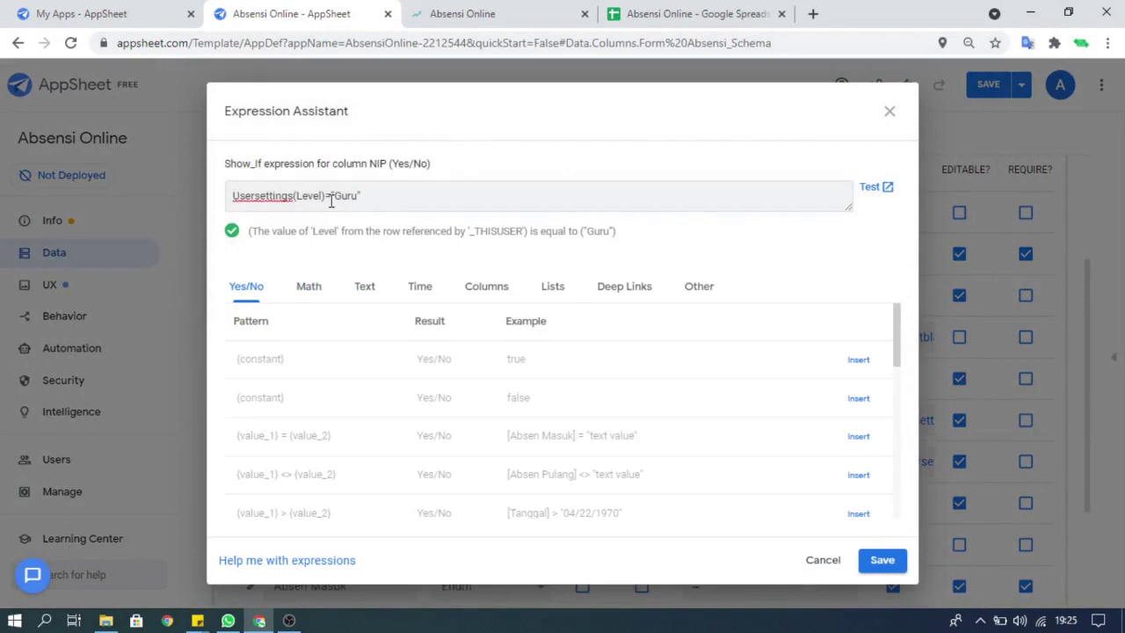
click(890, 111)
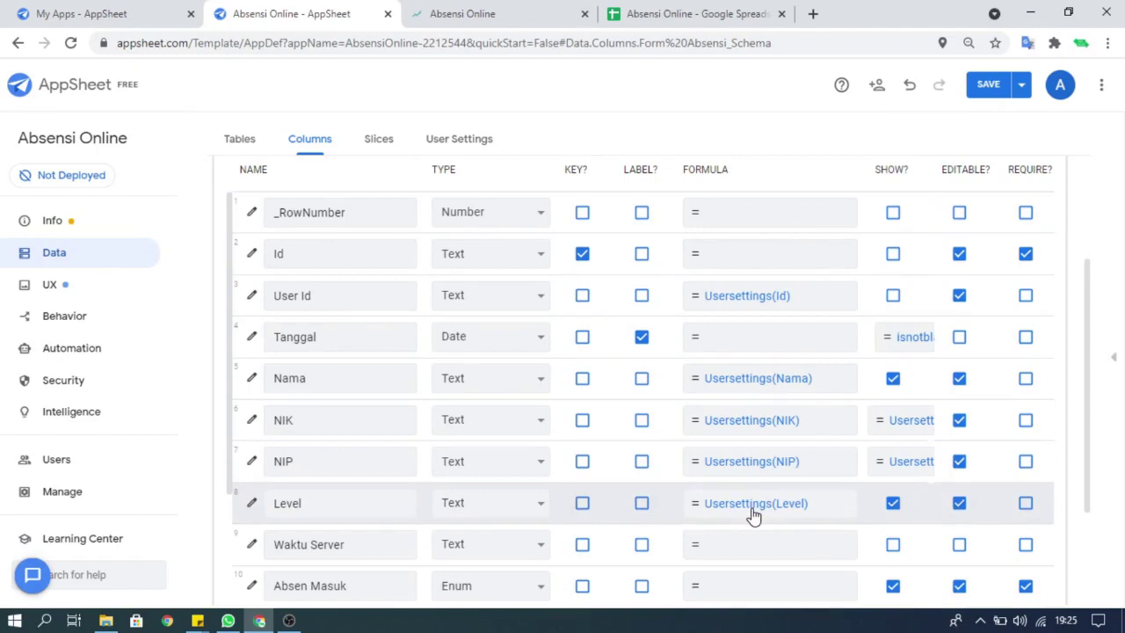
Step: Open the Absen Masuk column's settings and review its Enum values, base type and input mode
scroll(732, 520, down, 1)
scroll(669, 503, down, 1)
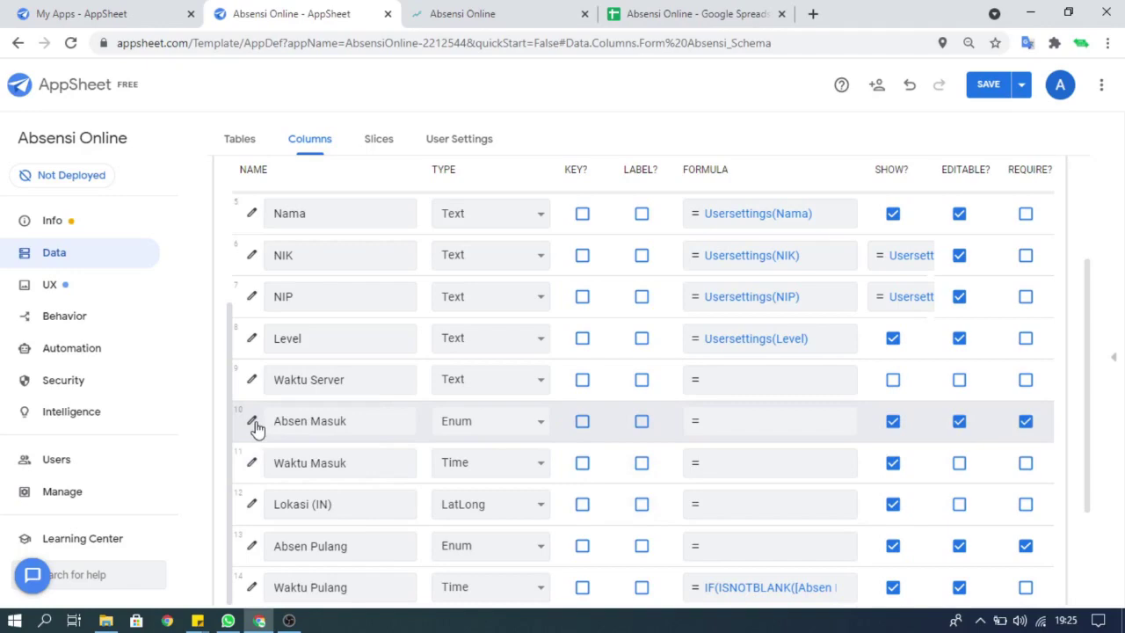
click(252, 426)
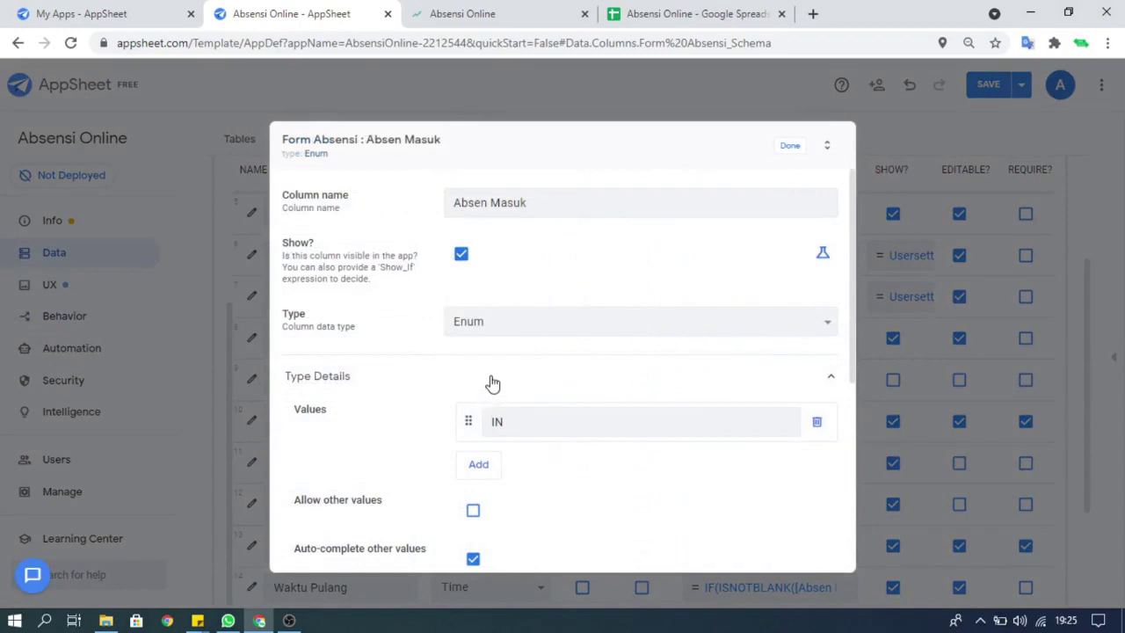
scroll(494, 381, down, 2)
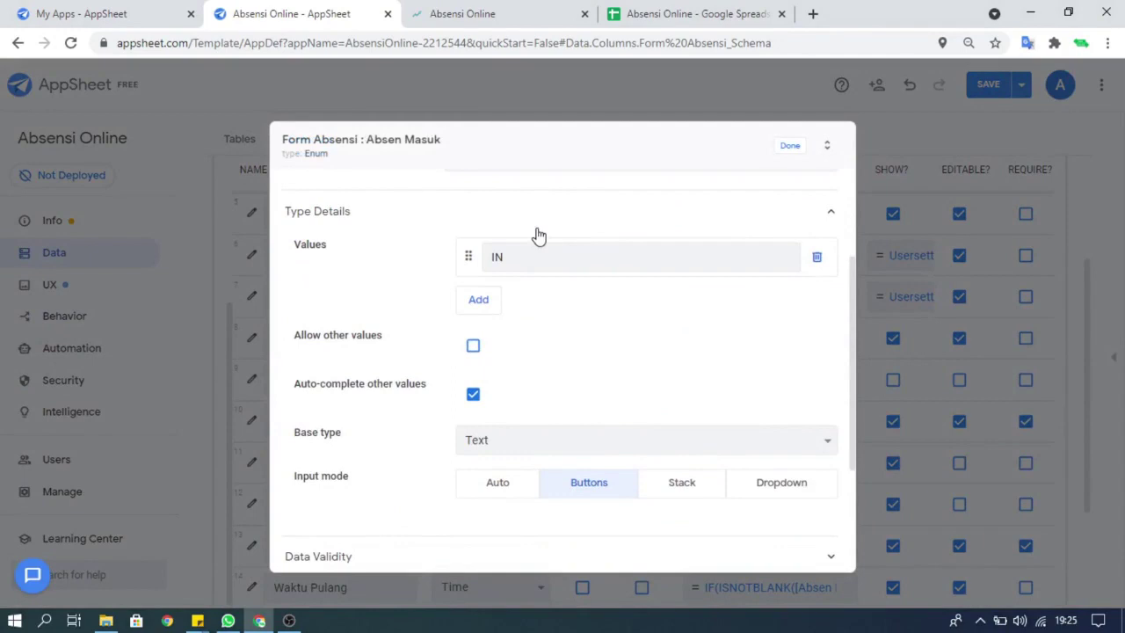
scroll(591, 217, up, 1)
scroll(592, 216, up, 1)
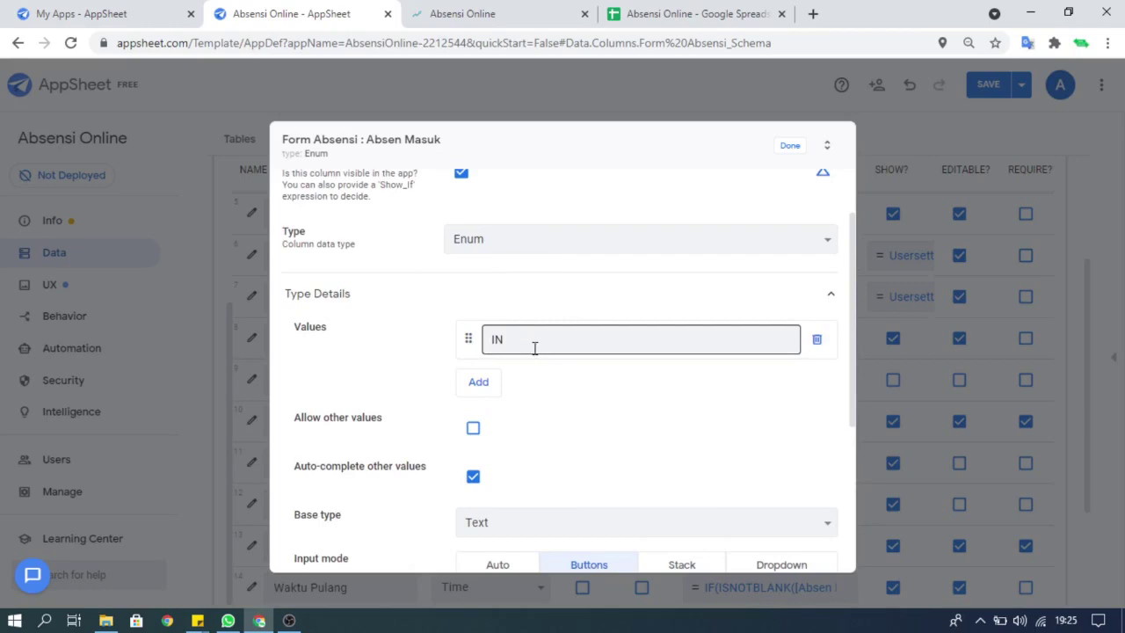
scroll(536, 352, down, 3)
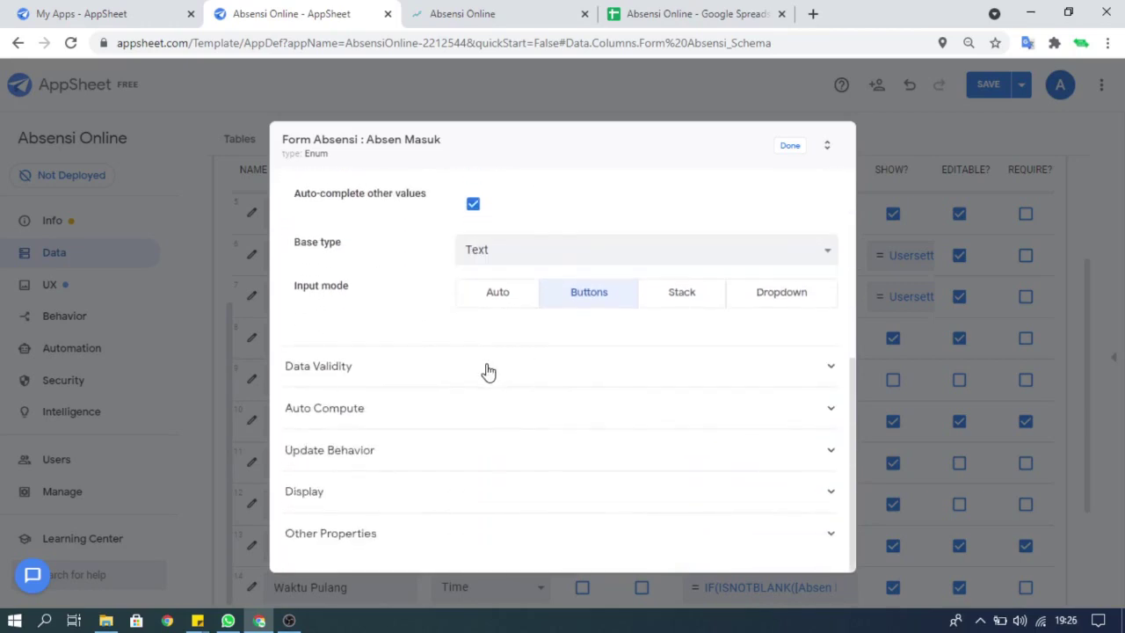
Step: Review the Valid If formula and invalid value error under Absen Masuk's Data Validity, and close the column settings
click(486, 371)
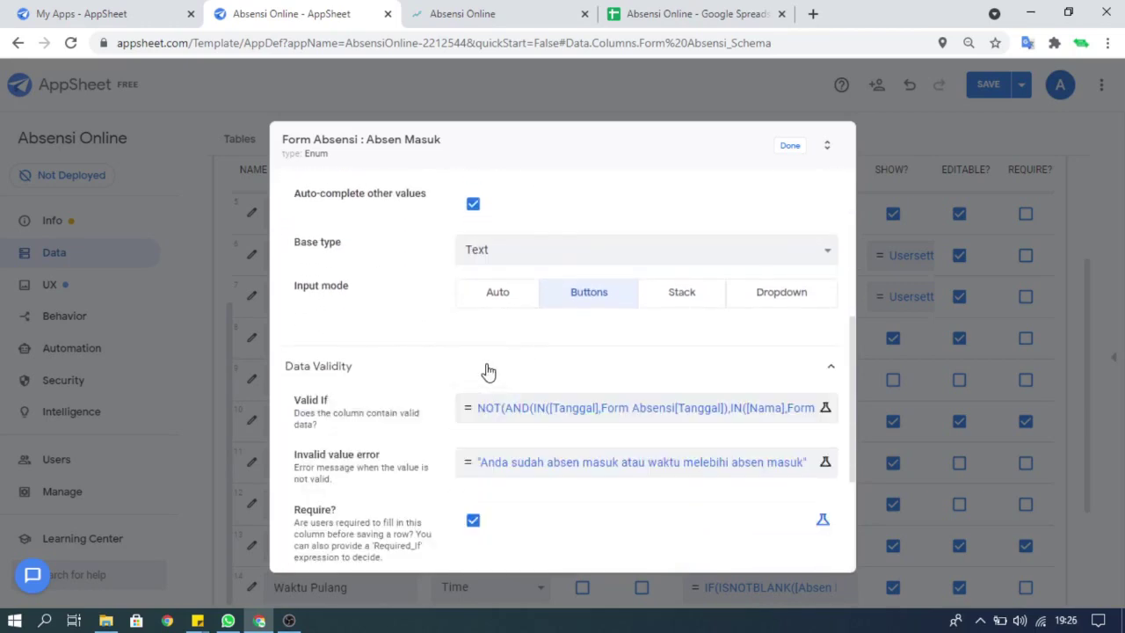
scroll(489, 372, down, 1)
click(540, 339)
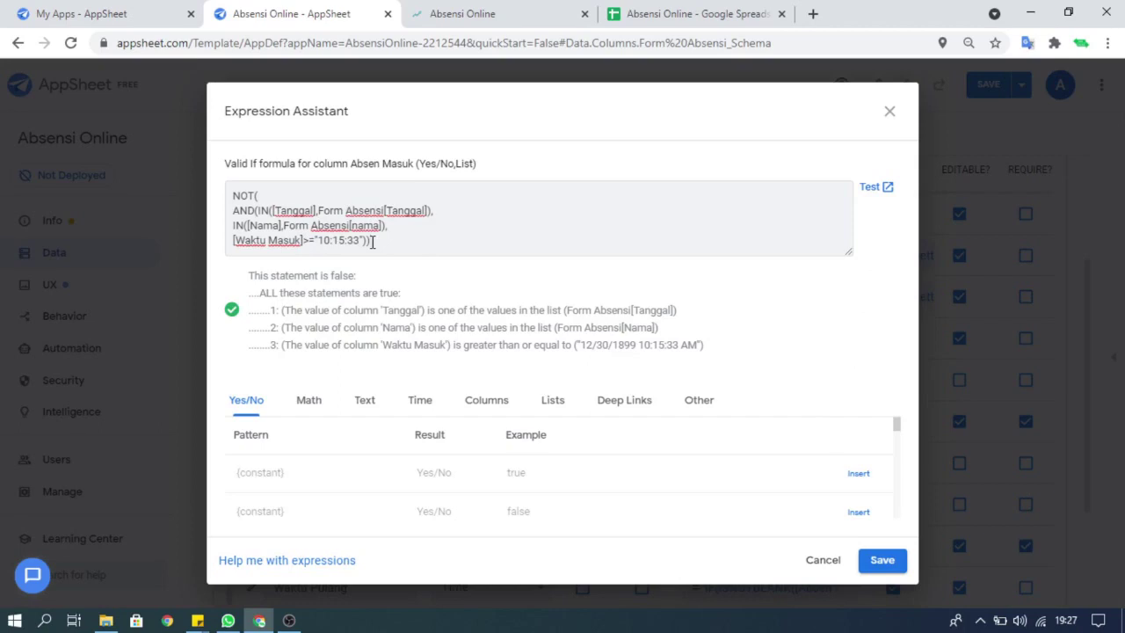
click(889, 111)
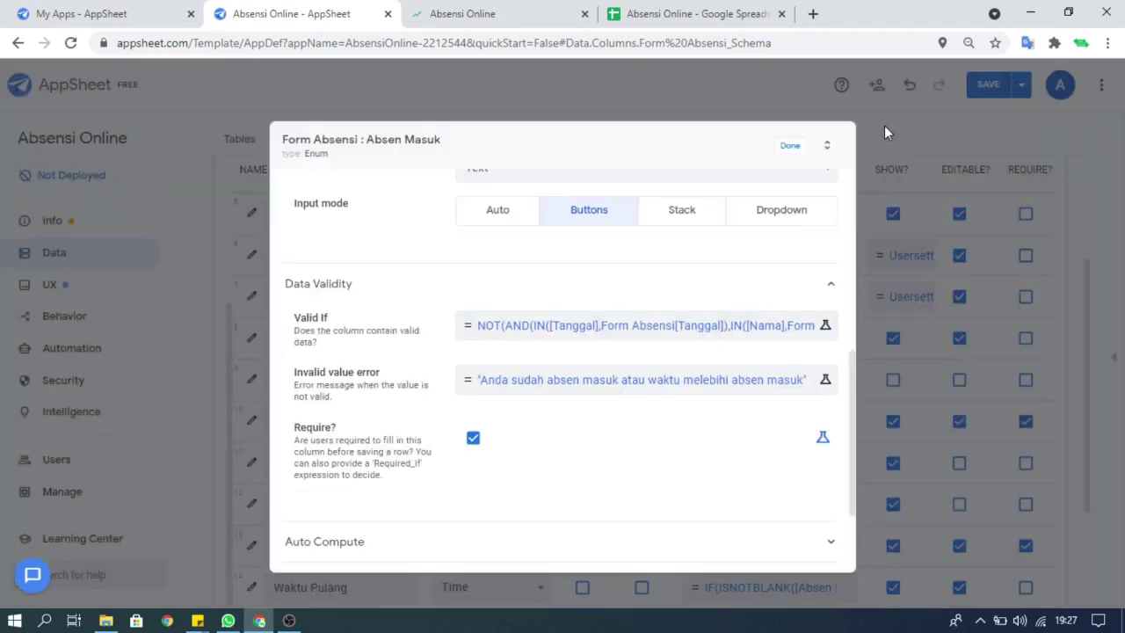
click(494, 387)
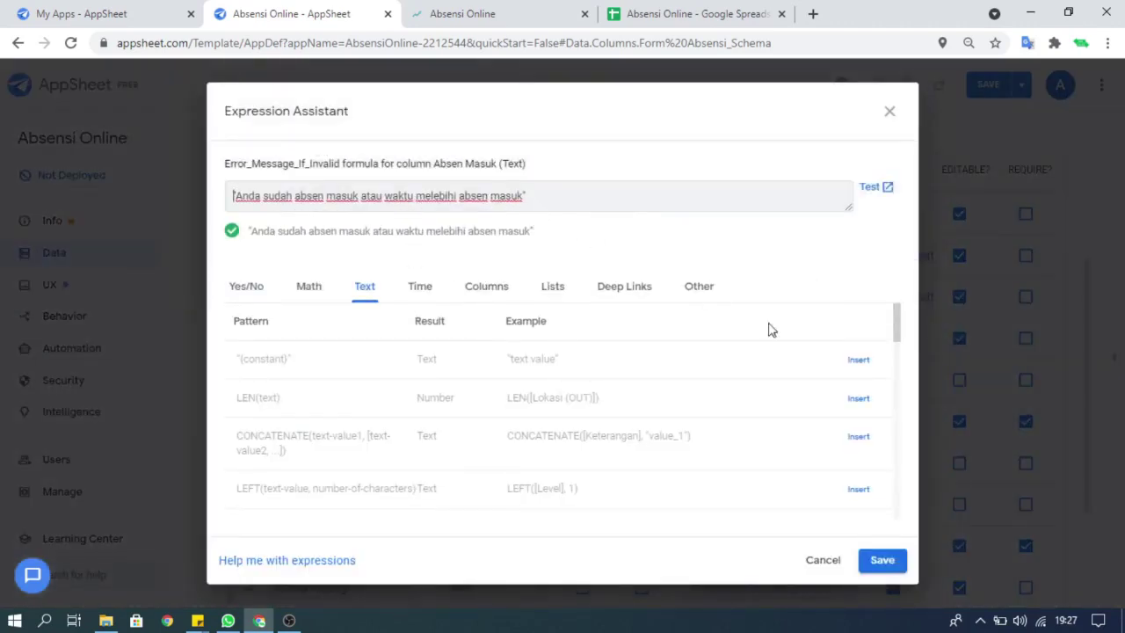
click(889, 562)
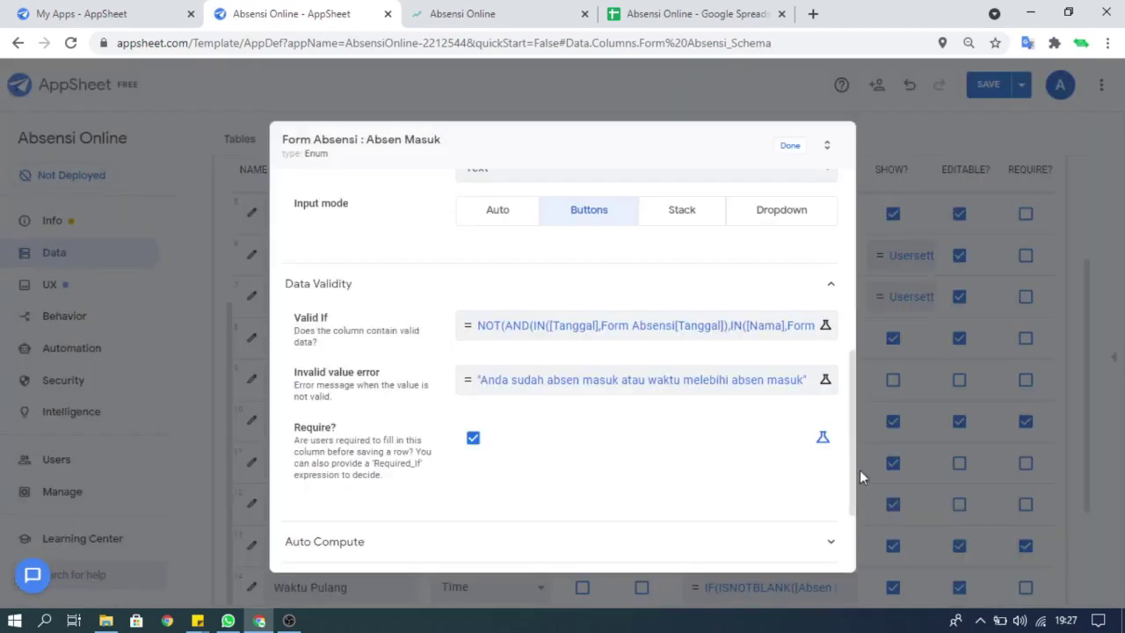
click(790, 146)
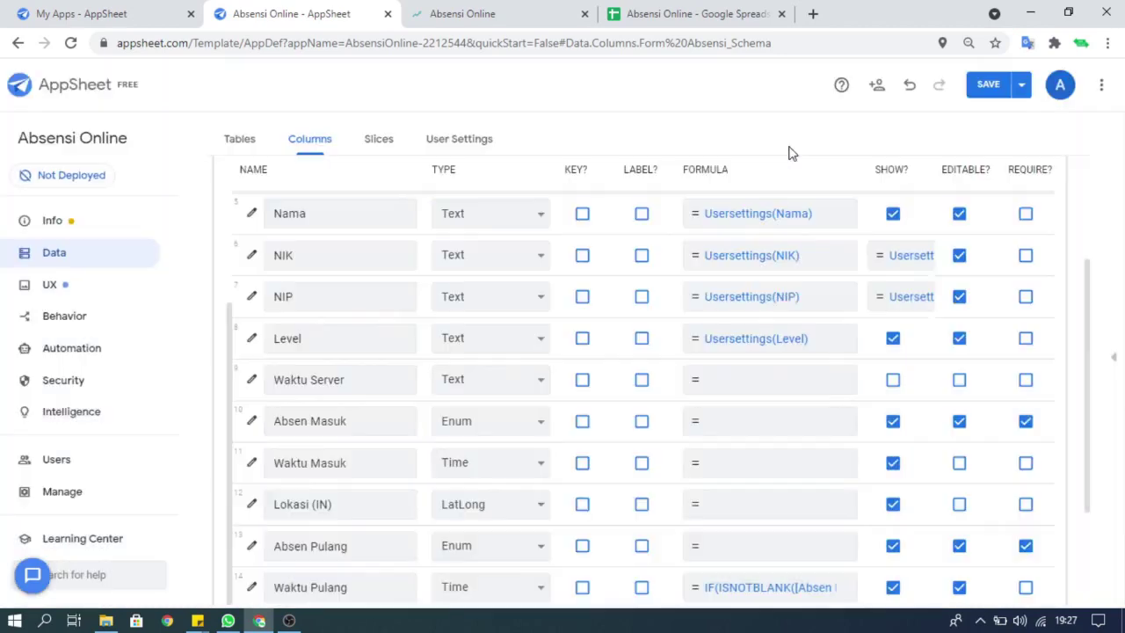
Step: Open the Waktu Masuk column's settings and examine its Auto Compute section, including the initial value
click(313, 450)
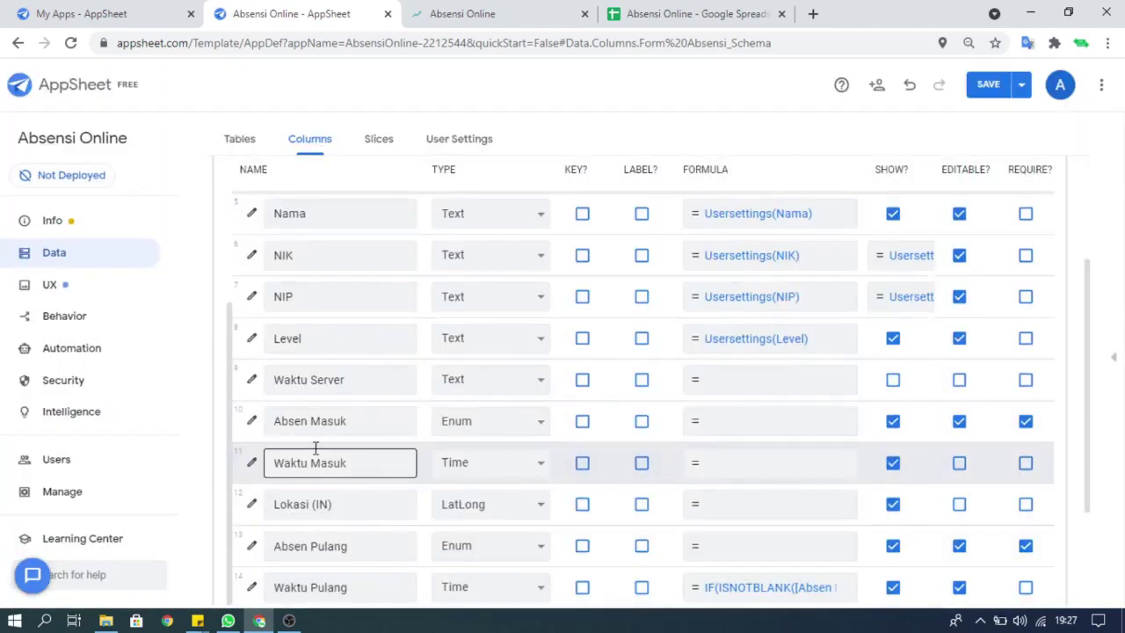
click(253, 463)
scroll(448, 449, down, 2)
click(437, 421)
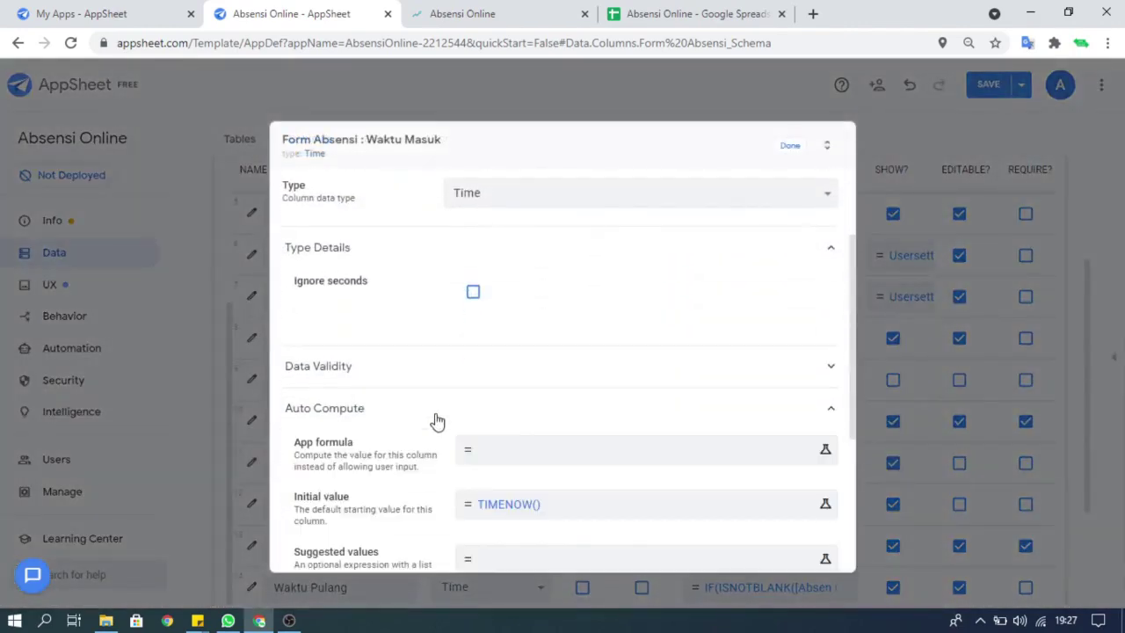
scroll(439, 413, down, 2)
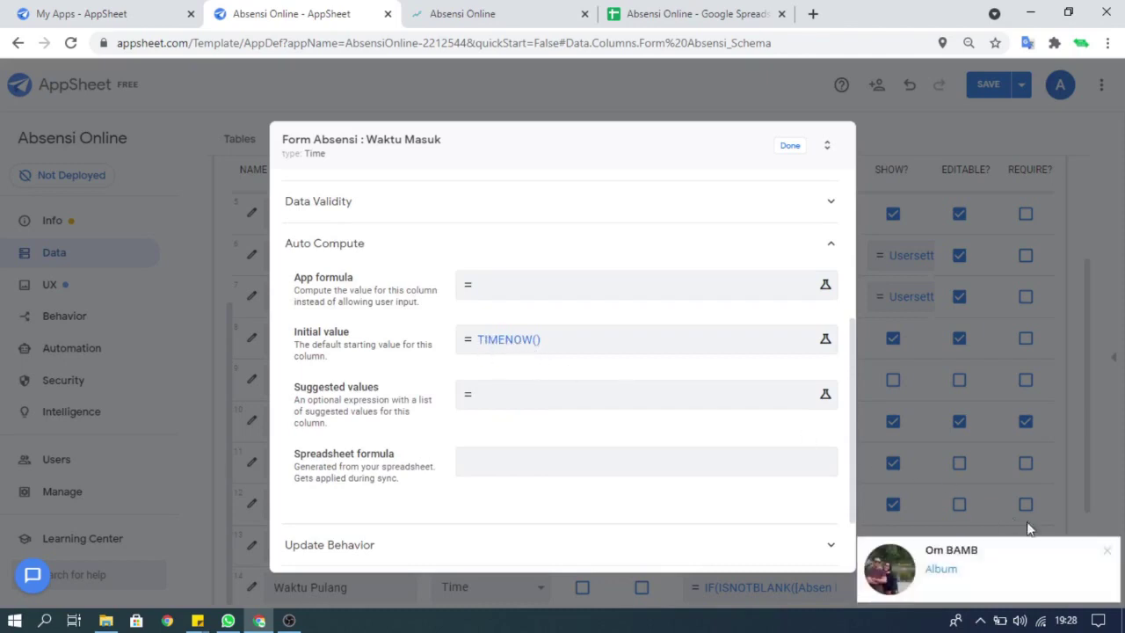
Step: Dismiss the chat notifications that cover part of the Waktu Masuk column settings
click(1106, 554)
click(1106, 552)
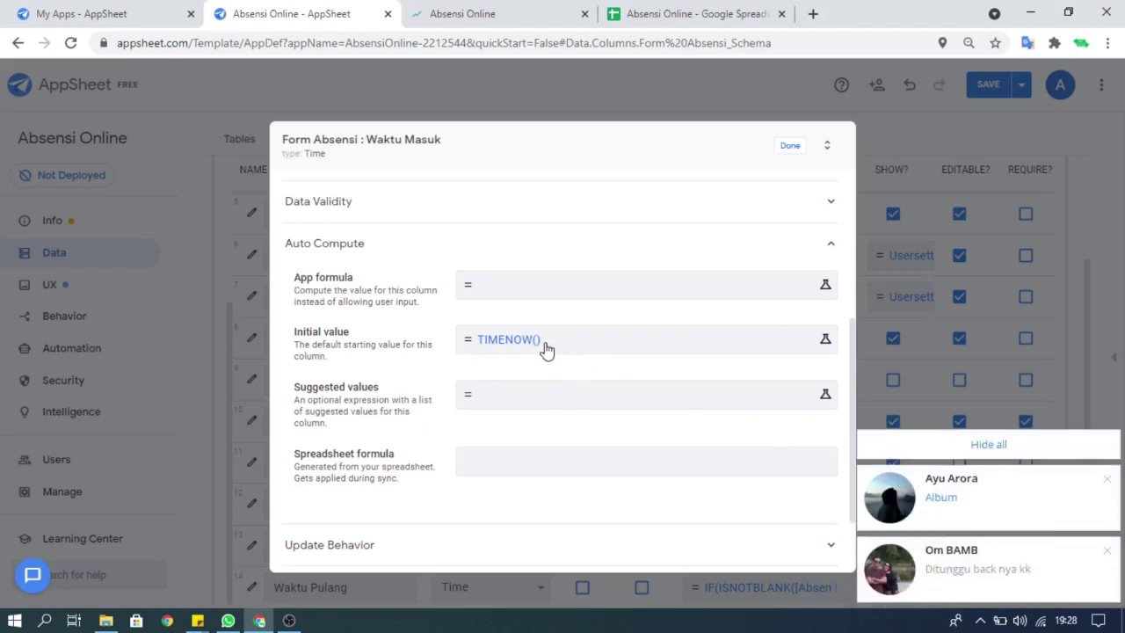
click(989, 445)
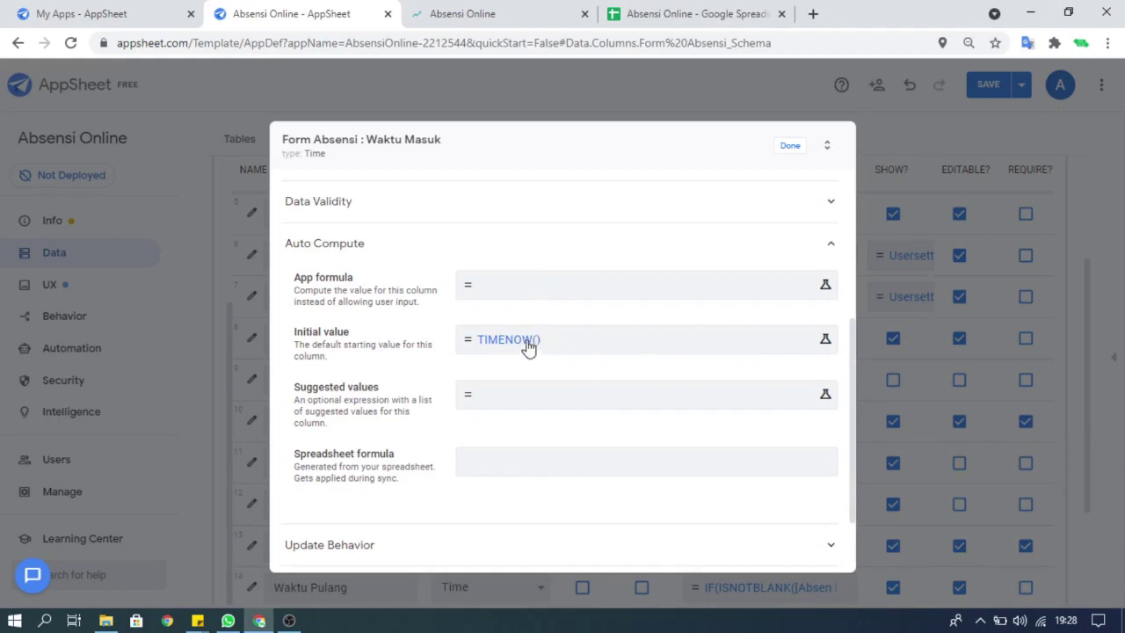
Step: Inspect the row 3 record in the Form Absensi sheet in Google Sheets, return to AppSheet and close the Waktu Masuk settings
click(690, 24)
click(556, 289)
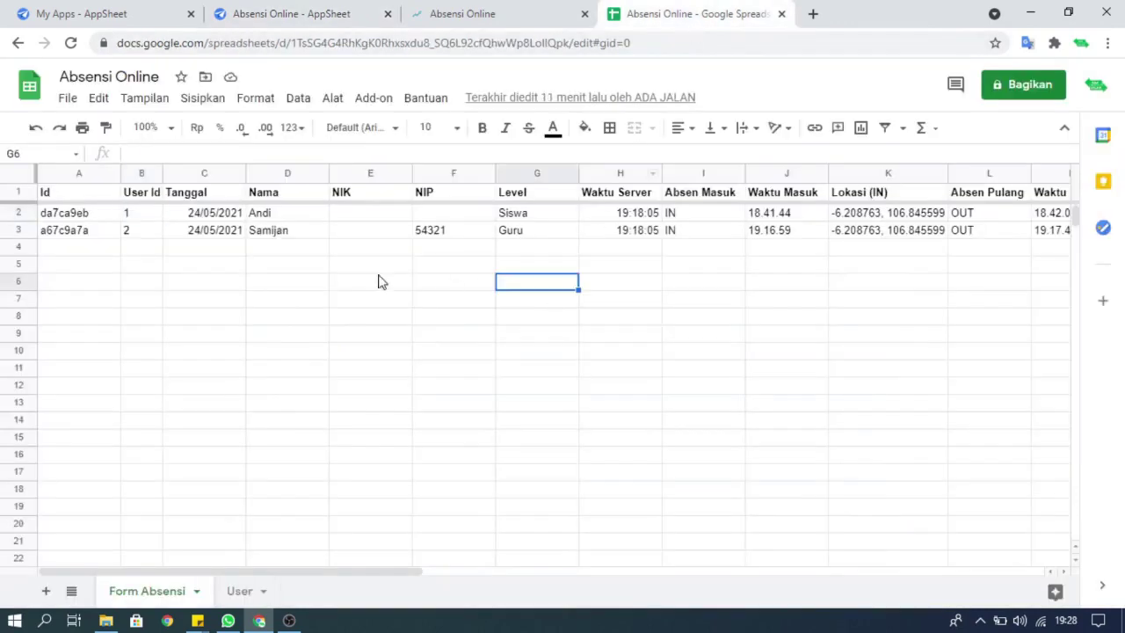
click(18, 231)
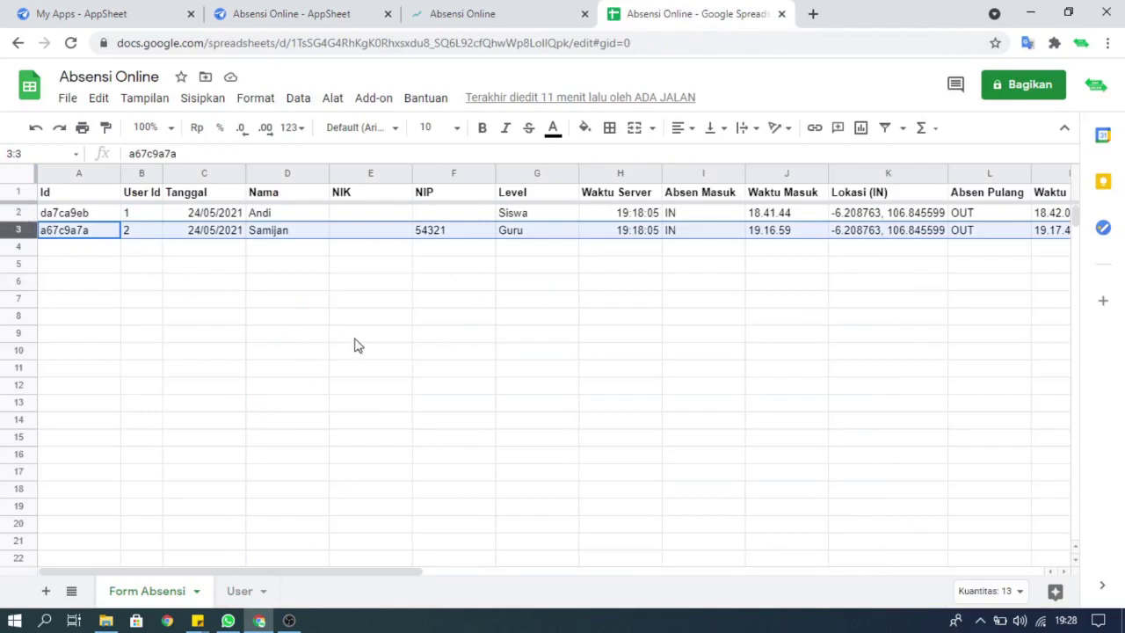
click(296, 20)
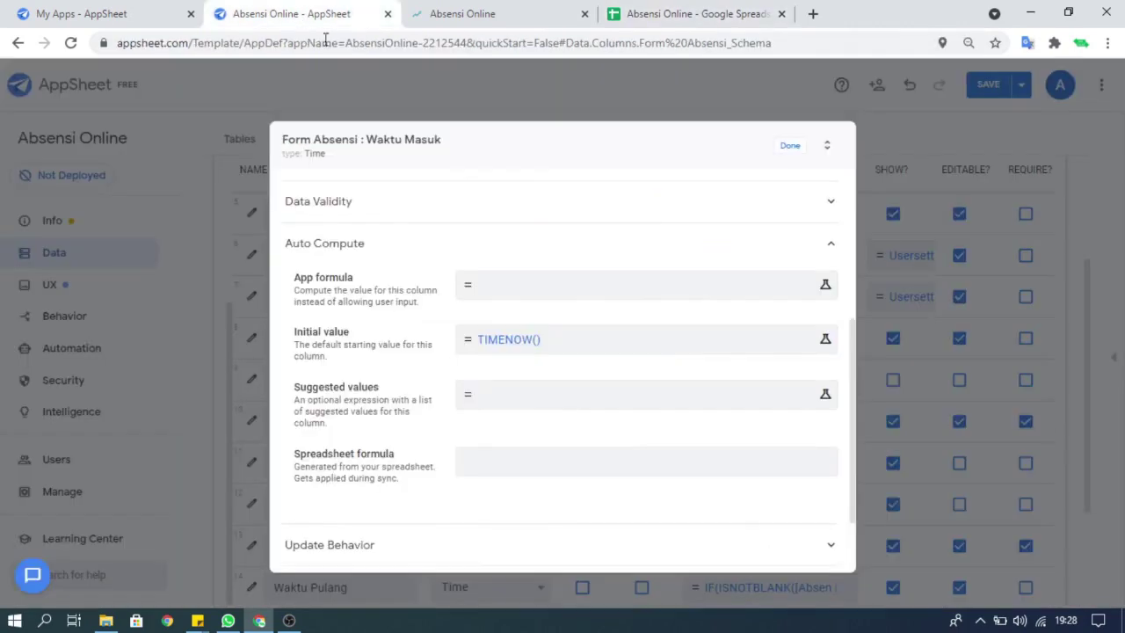
click(787, 148)
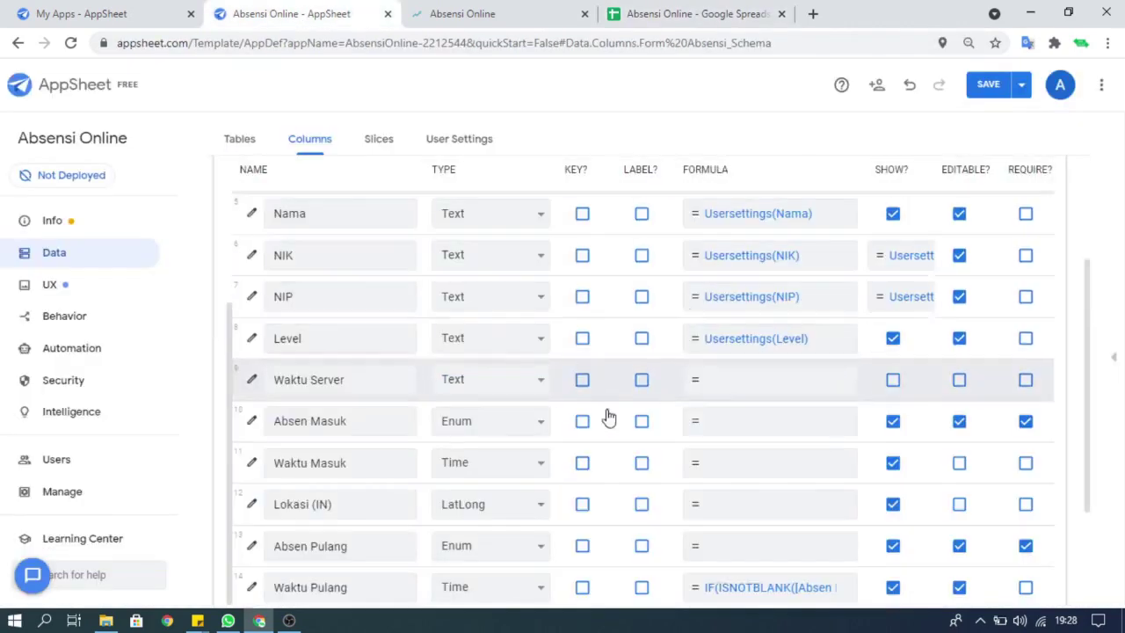
Step: Open the Lokasi (IN) column's settings and expand its Data Validity and Auto Compute sections
scroll(299, 464, down, 1)
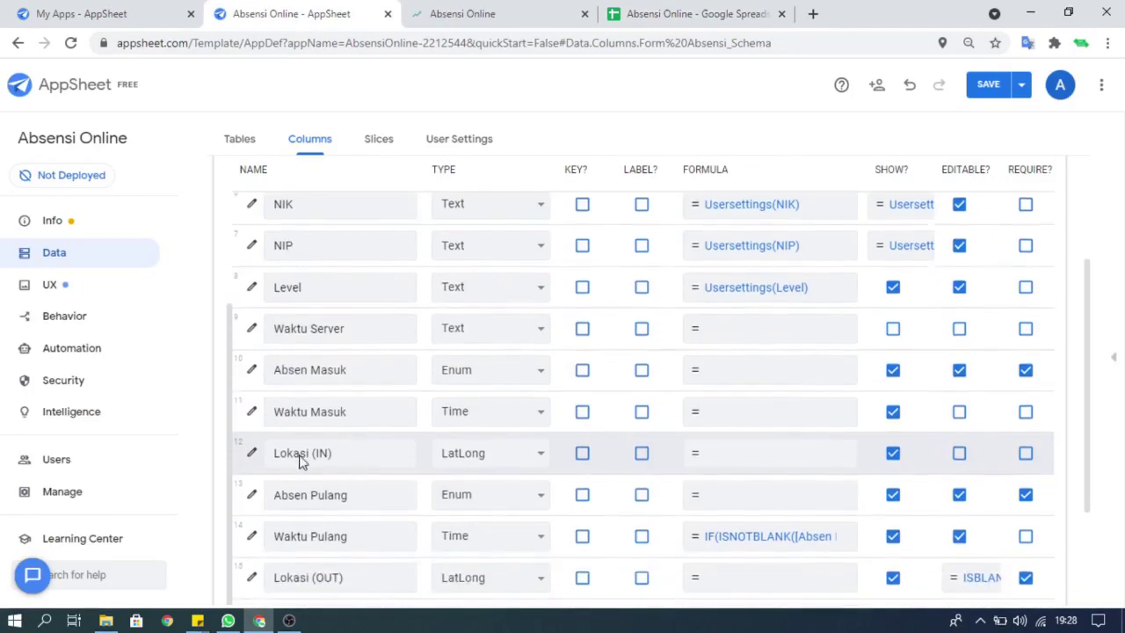
click(252, 454)
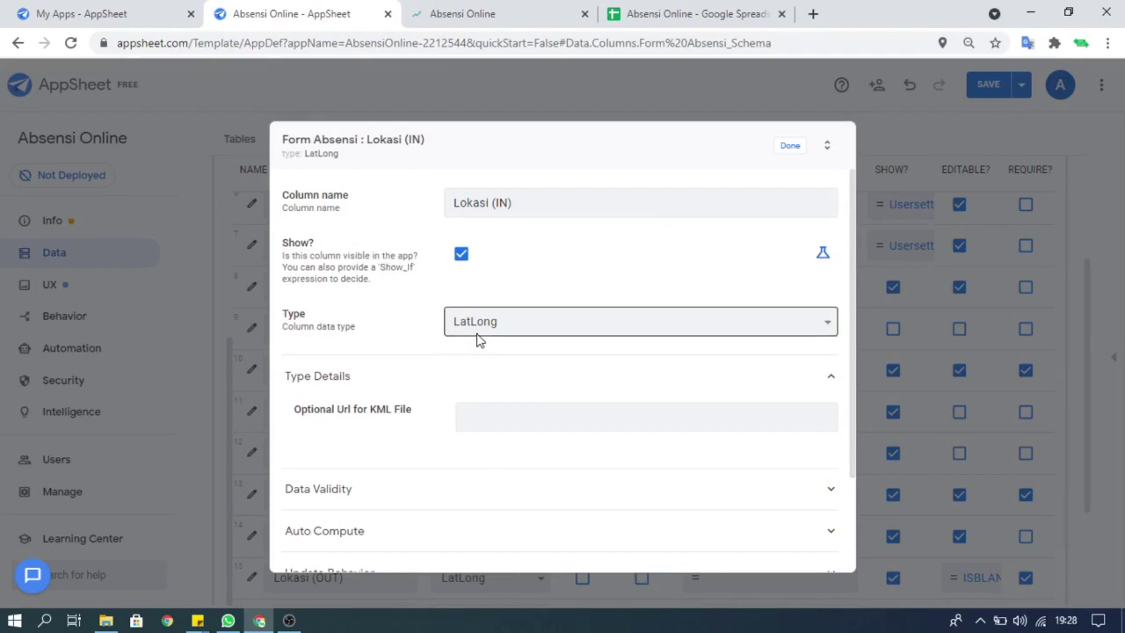
click(444, 494)
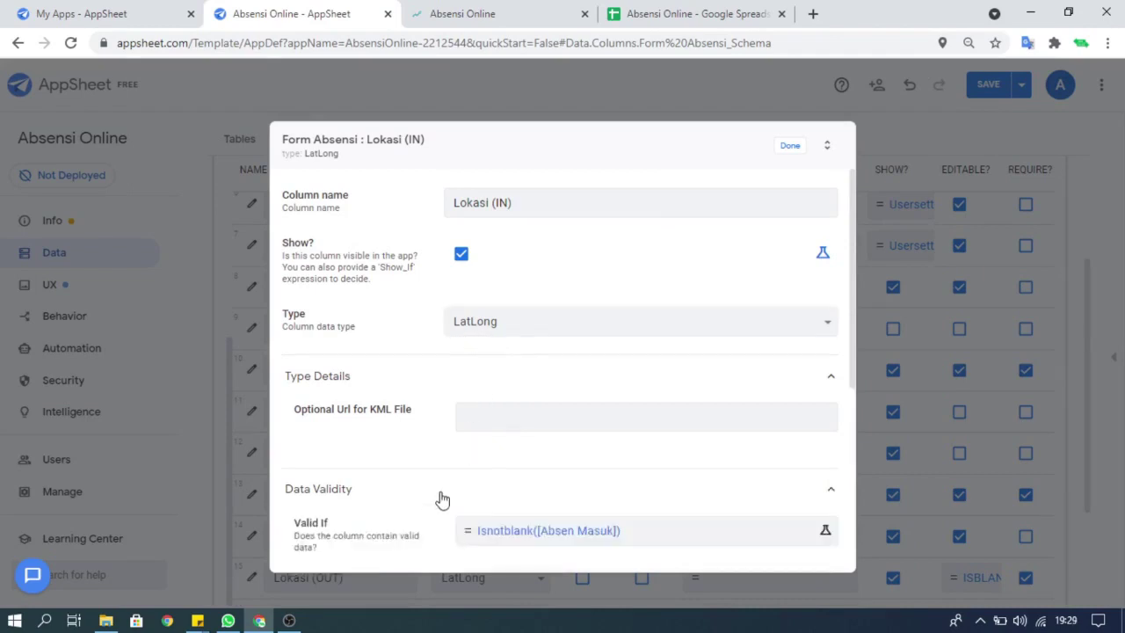
scroll(453, 474, down, 3)
click(426, 499)
scroll(440, 474, down, 3)
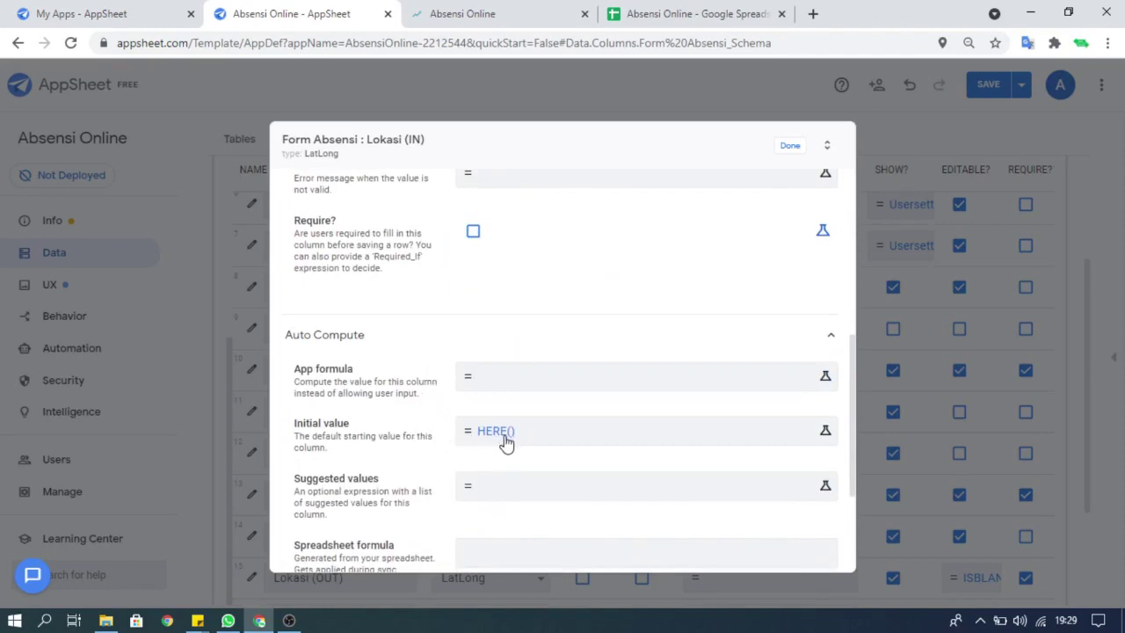
Step: Review Lokasi (IN)'s Valid If formula and initial value, and close the column settings
scroll(505, 447, down, 3)
scroll(507, 446, up, 4)
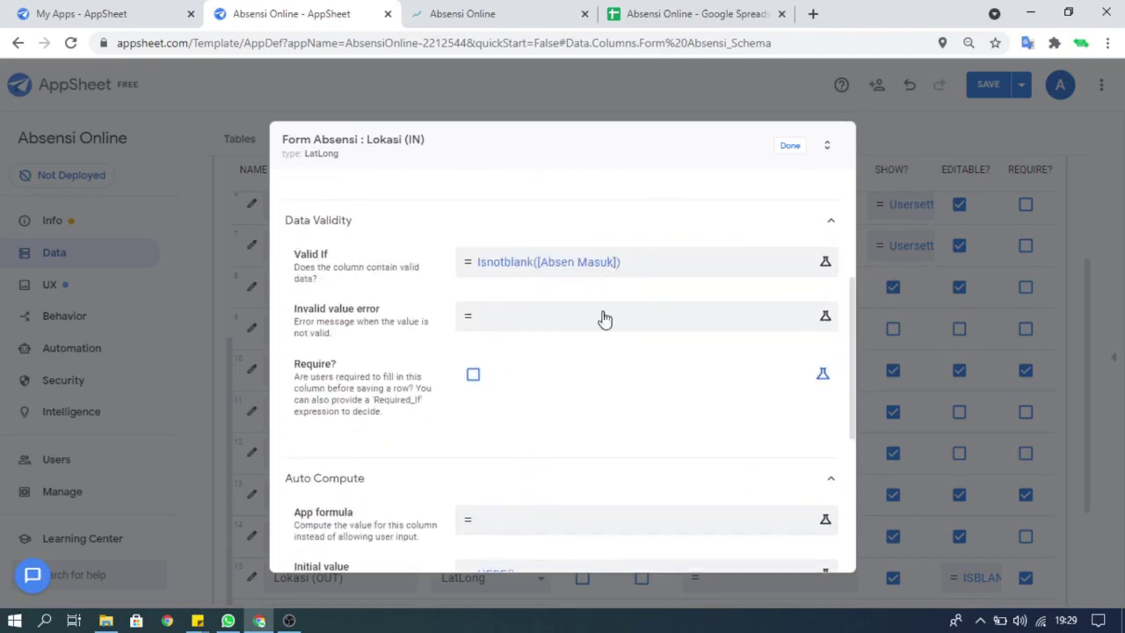
scroll(559, 382, down, 2)
scroll(523, 413, up, 2)
click(790, 149)
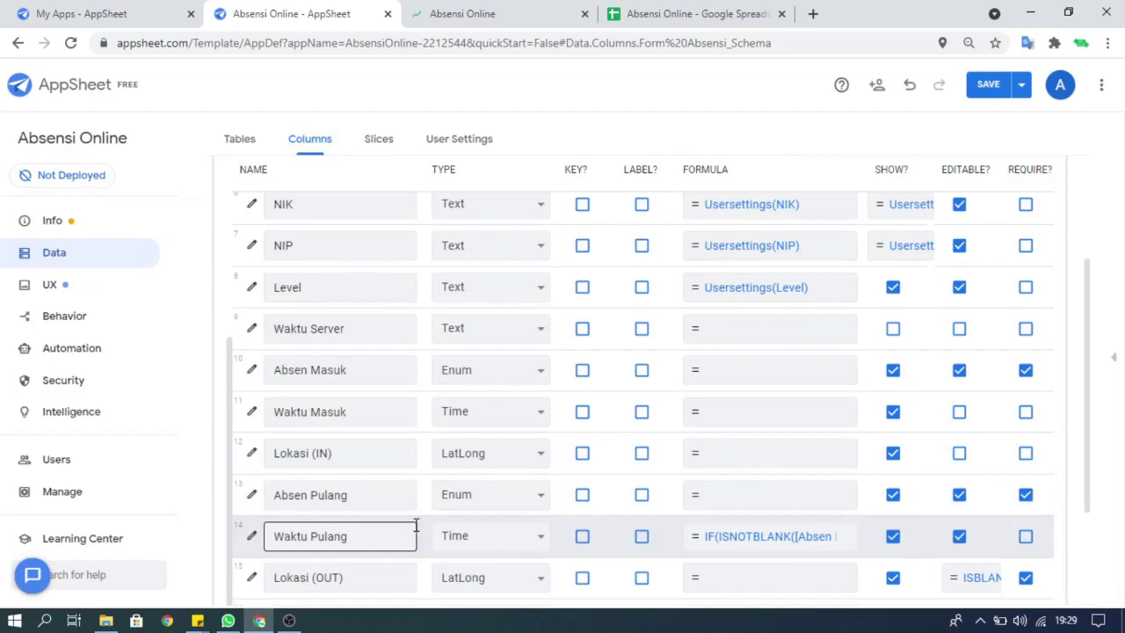
Step: Open the Absen Pulang column's settings and examine its Valid If formula and invalid value error under Data Validity
scroll(388, 506, up, 2)
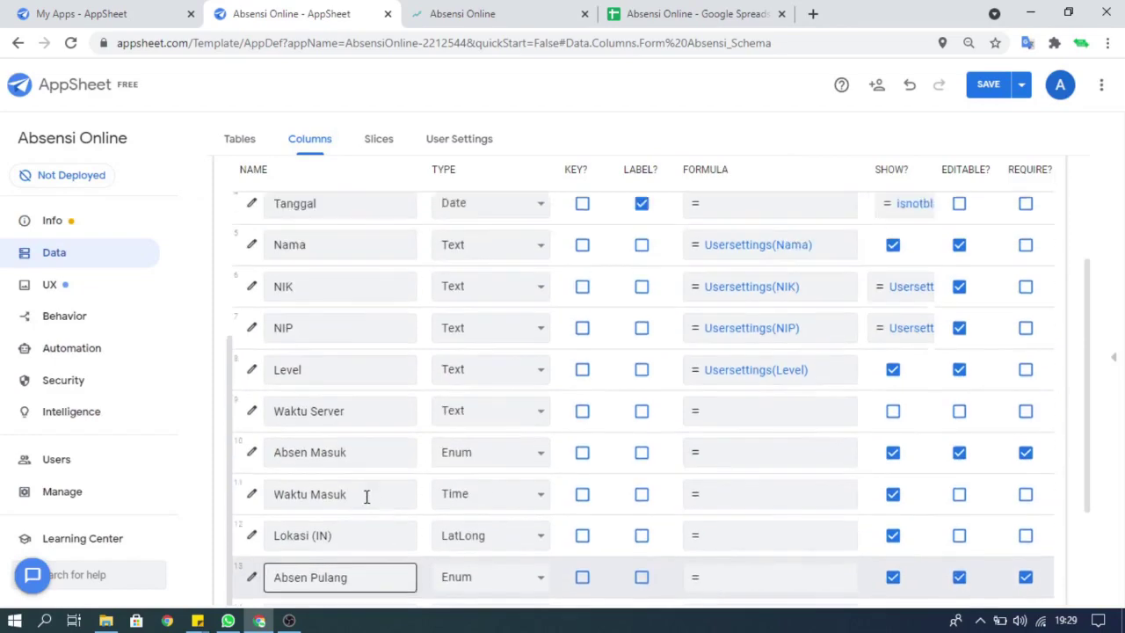
scroll(365, 510, down, 2)
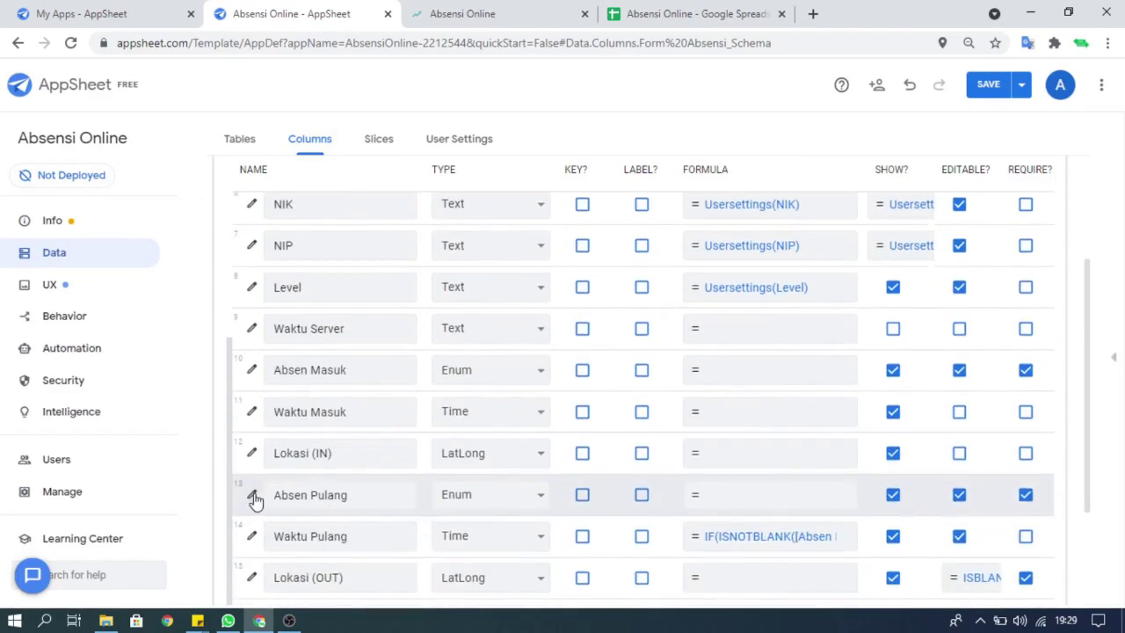
click(252, 497)
scroll(505, 396, down, 2)
click(378, 476)
scroll(394, 466, down, 3)
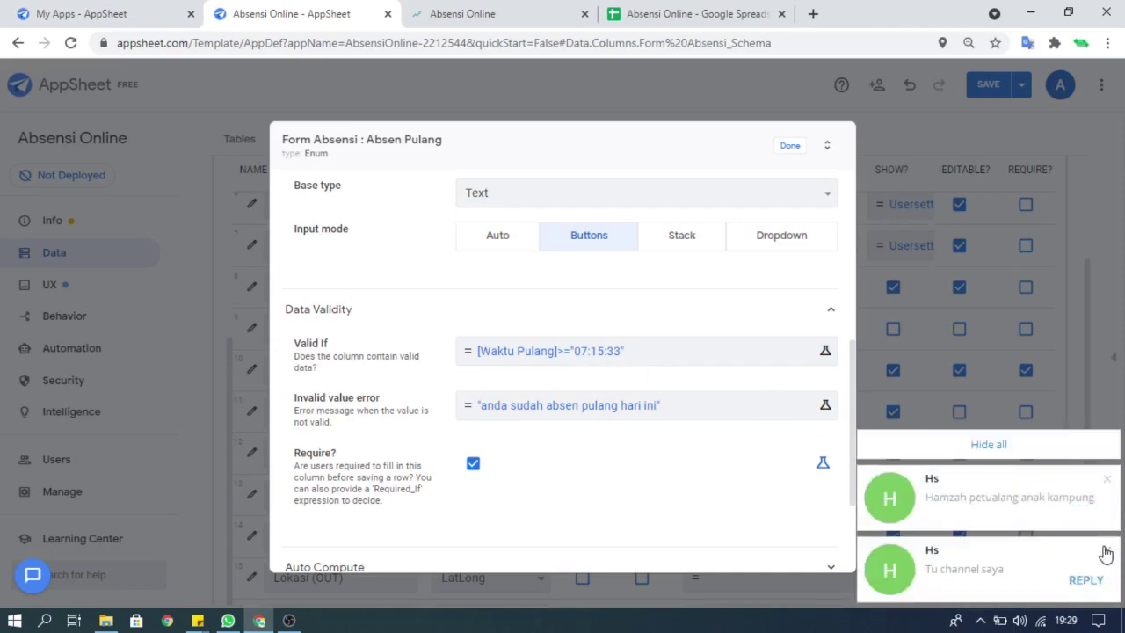
Step: Dismiss the chat notifications, check Absen Pulang's Auto Compute section and close the column settings
click(1080, 446)
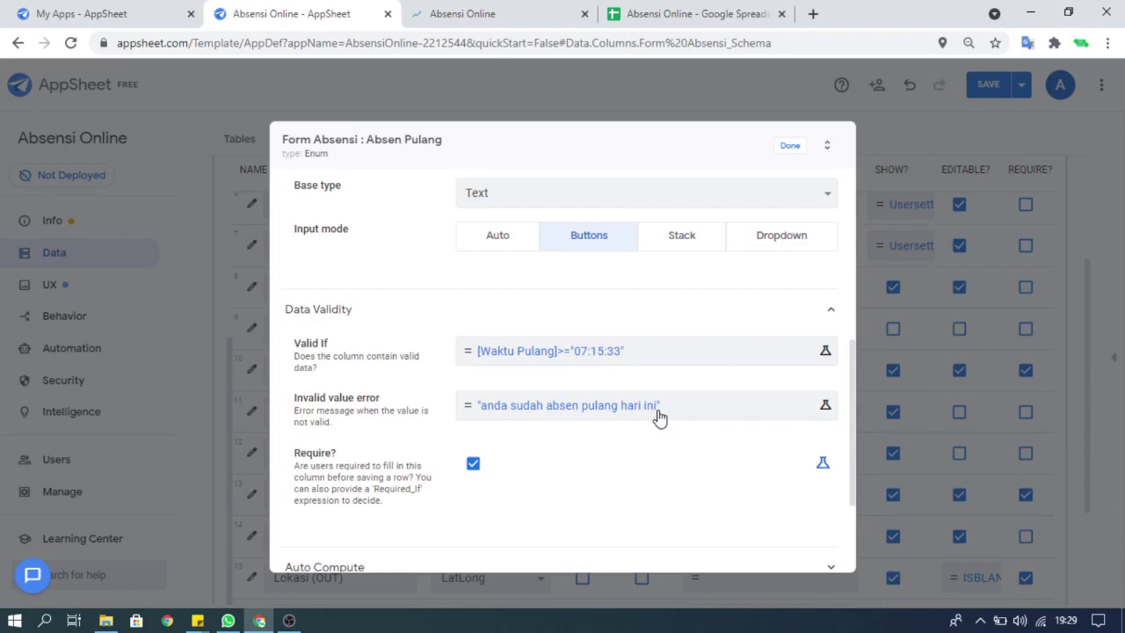
scroll(522, 428, down, 2)
click(473, 427)
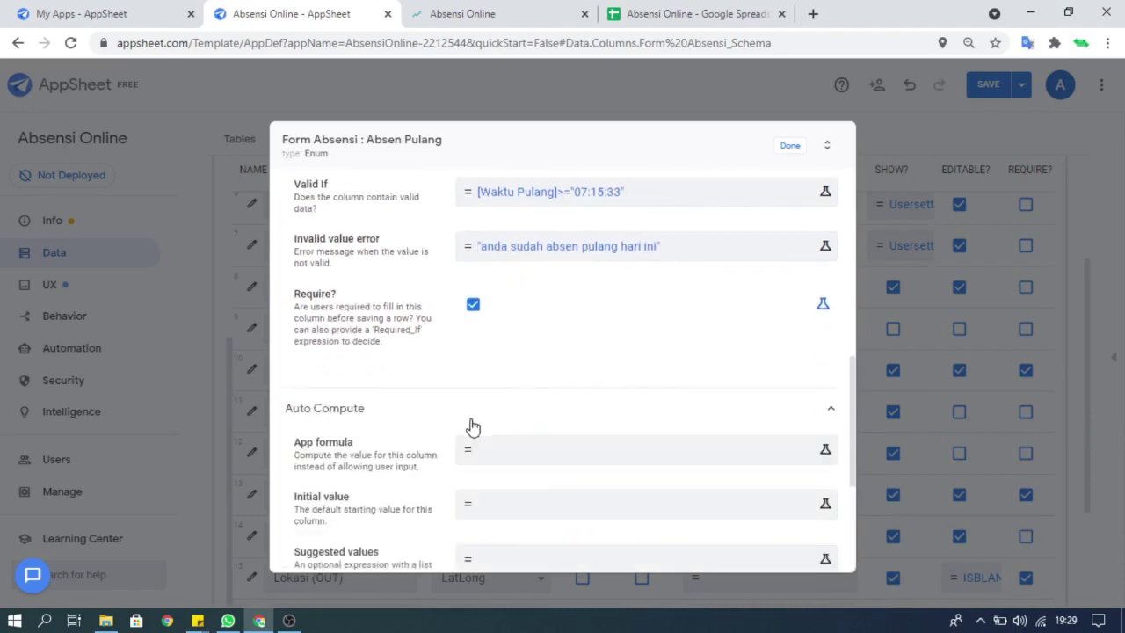
scroll(482, 420, down, 3)
click(787, 147)
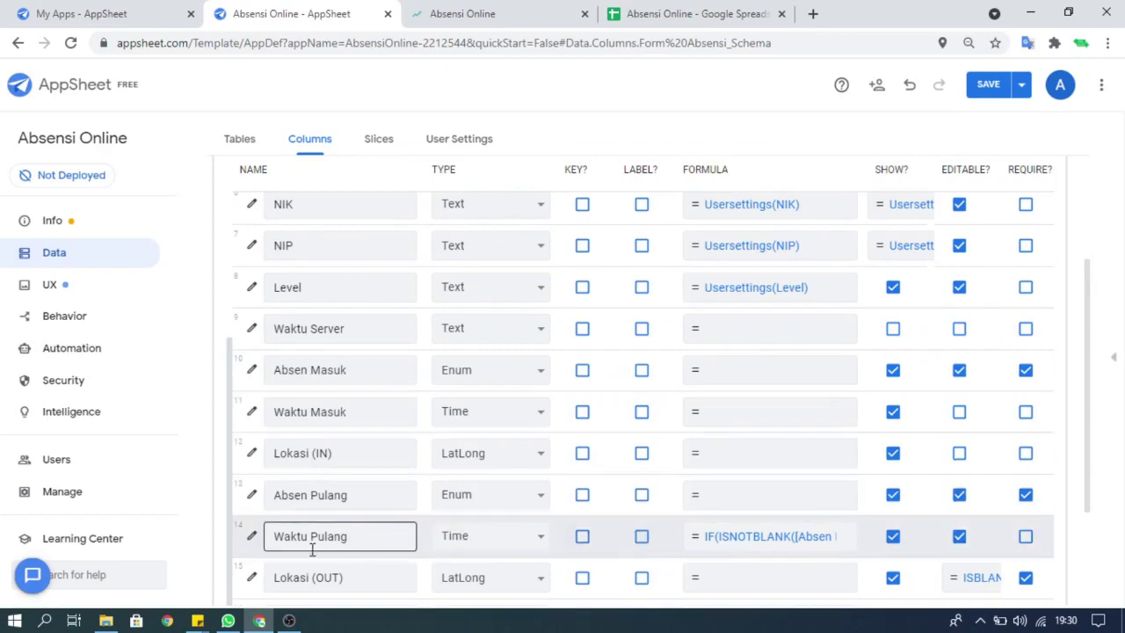
Step: Open the Waktu Pulang column's settings, examine its app formula under Auto Compute and close the settings
click(255, 540)
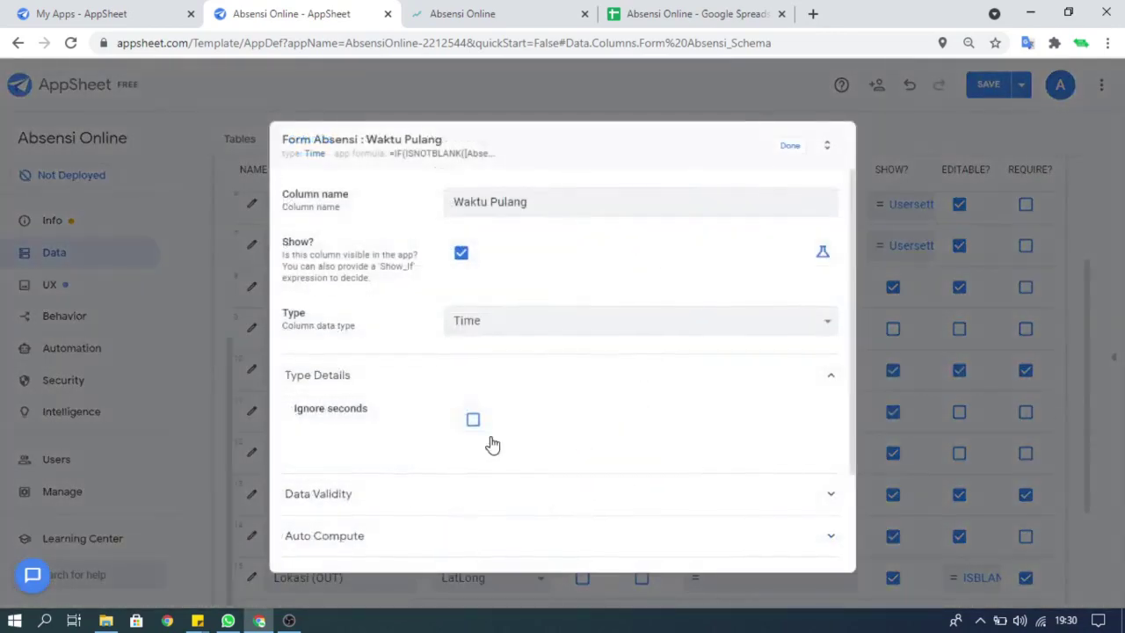
scroll(475, 437, down, 2)
click(447, 420)
scroll(457, 419, down, 1)
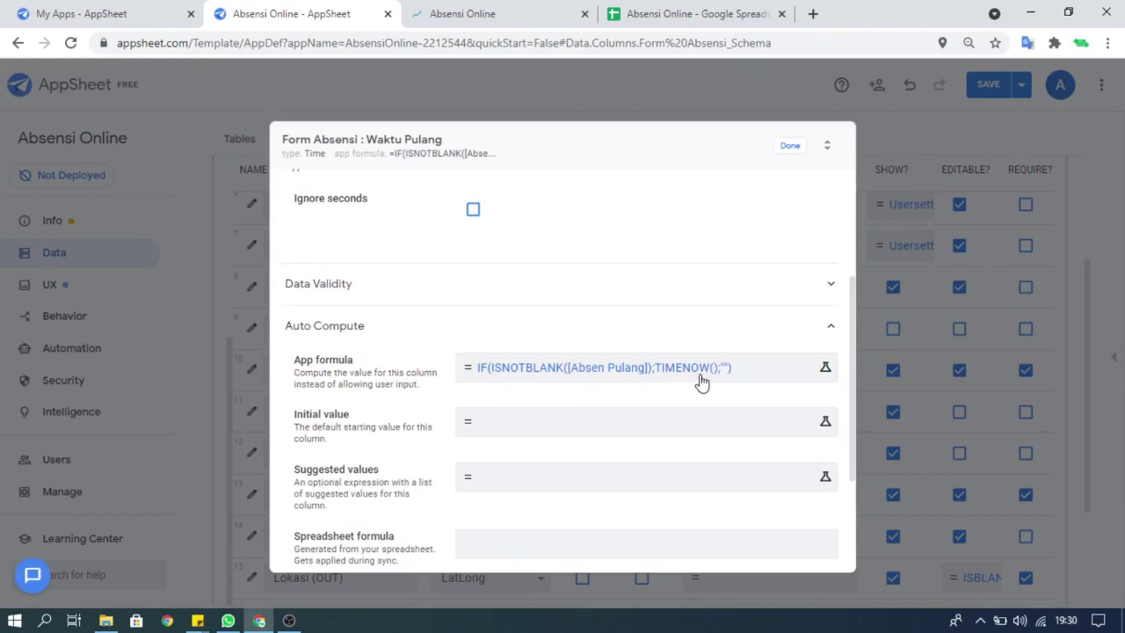
scroll(558, 353, up, 1)
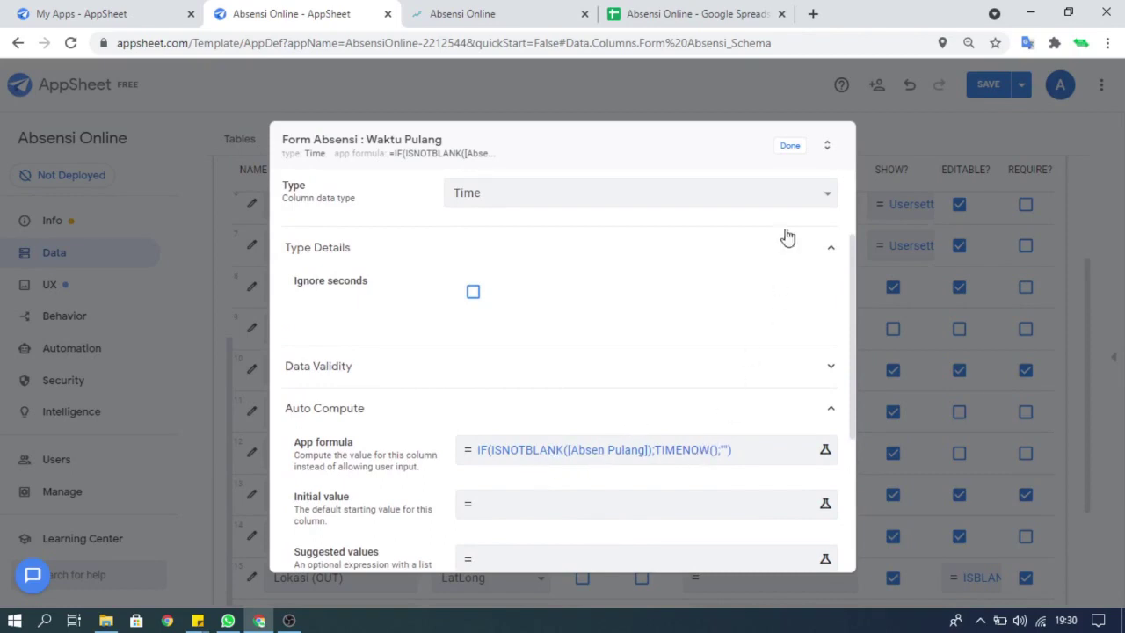
click(796, 148)
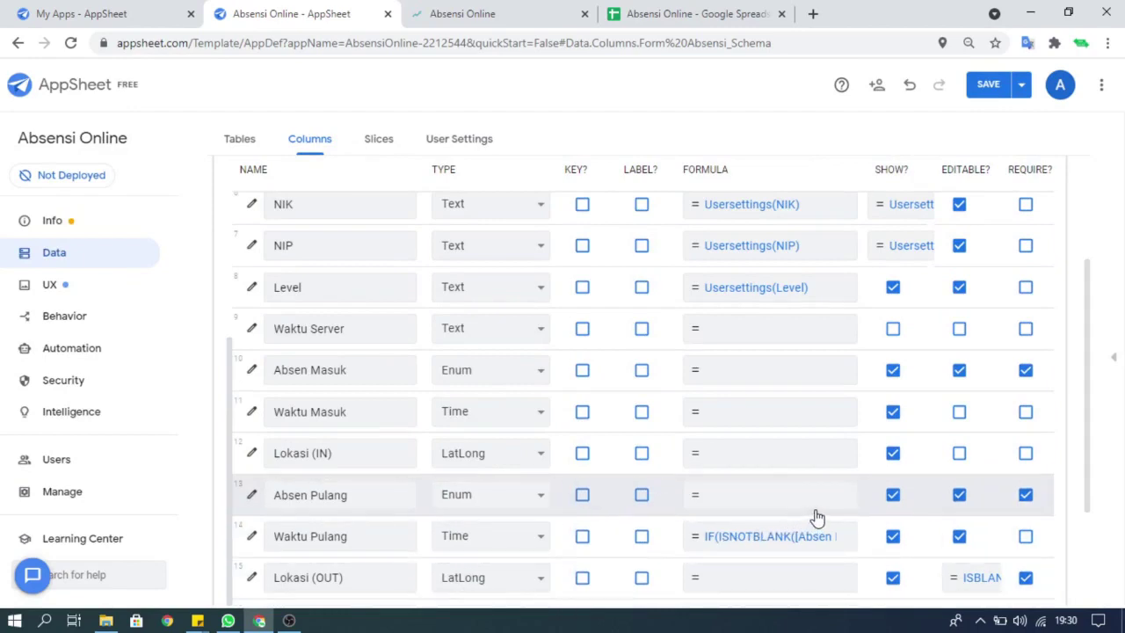
Step: Review the Show, Editable and Require settings of the Form Absensi columns down to Keterangan
scroll(962, 439, up, 1)
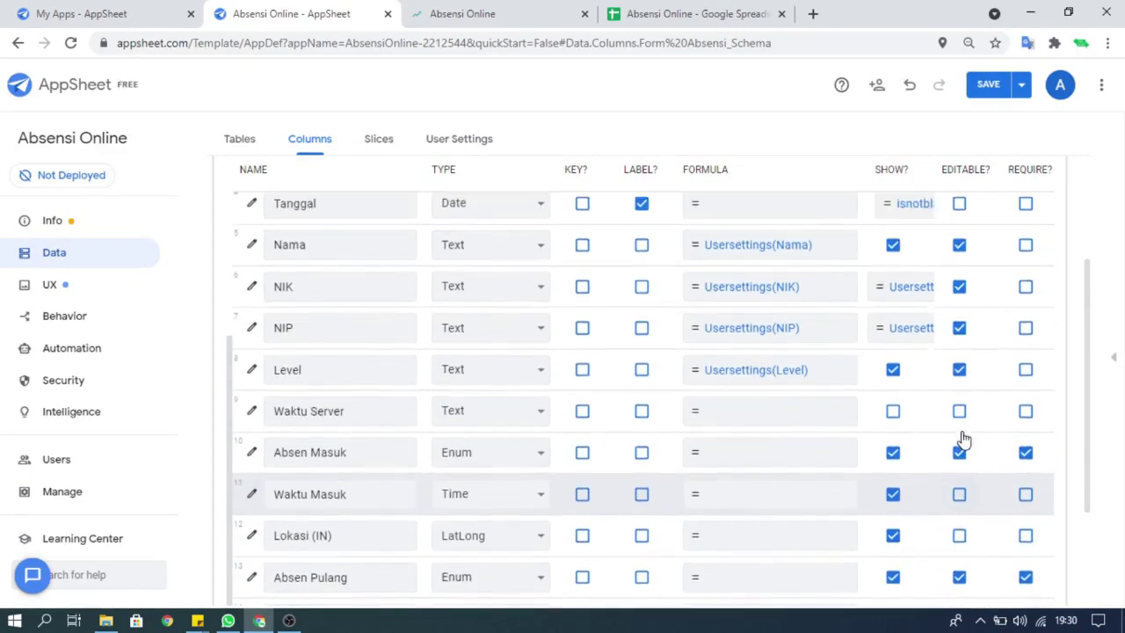
scroll(1093, 397, down, 4)
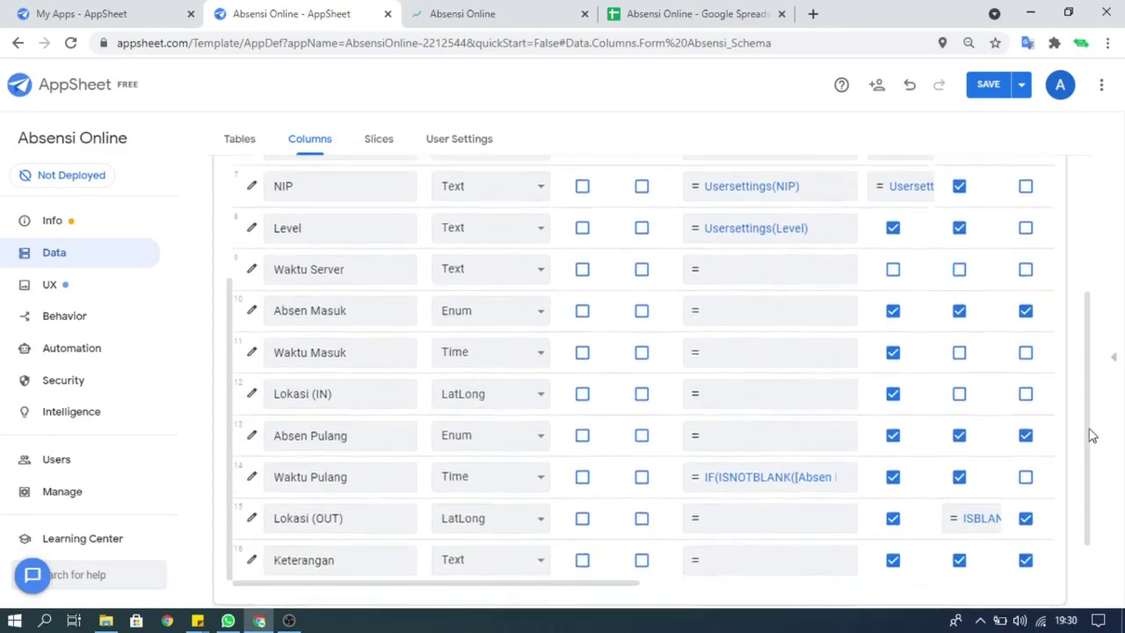
click(306, 502)
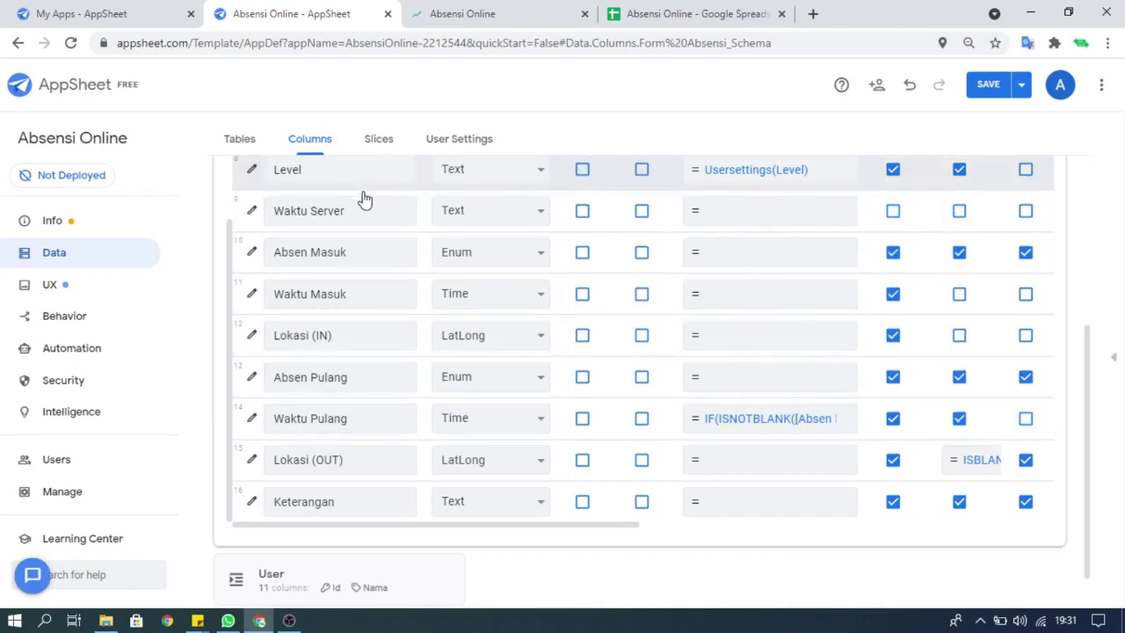
scroll(791, 308, up, 2)
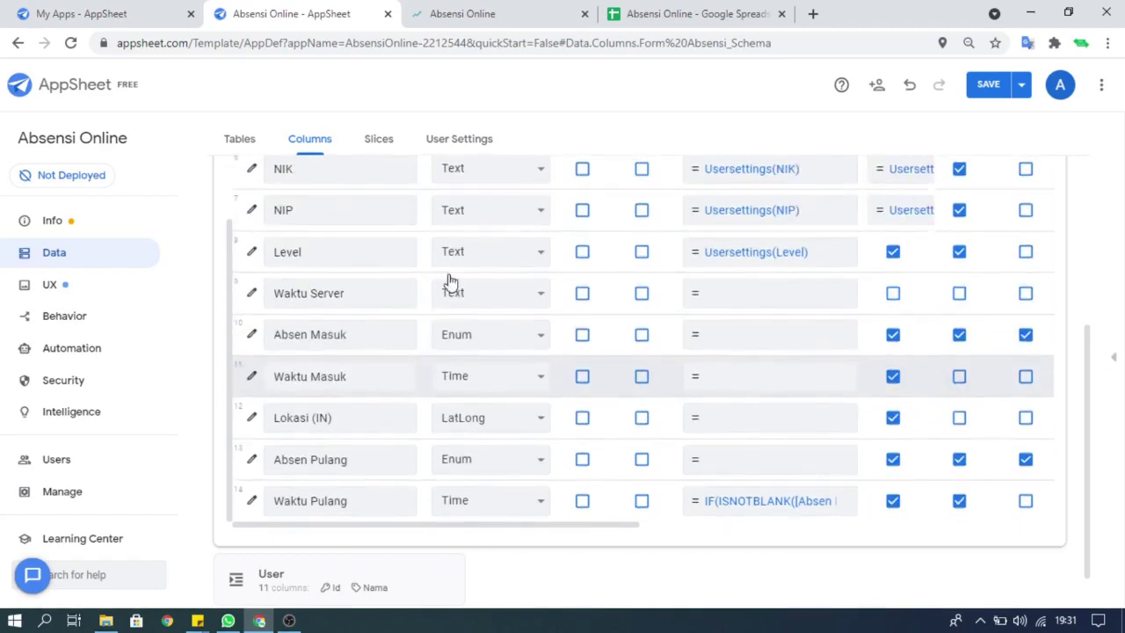
scroll(703, 299, up, 3)
Step: Show the app preview beside the editor and open the list of data slices to compare them with the app
click(1113, 358)
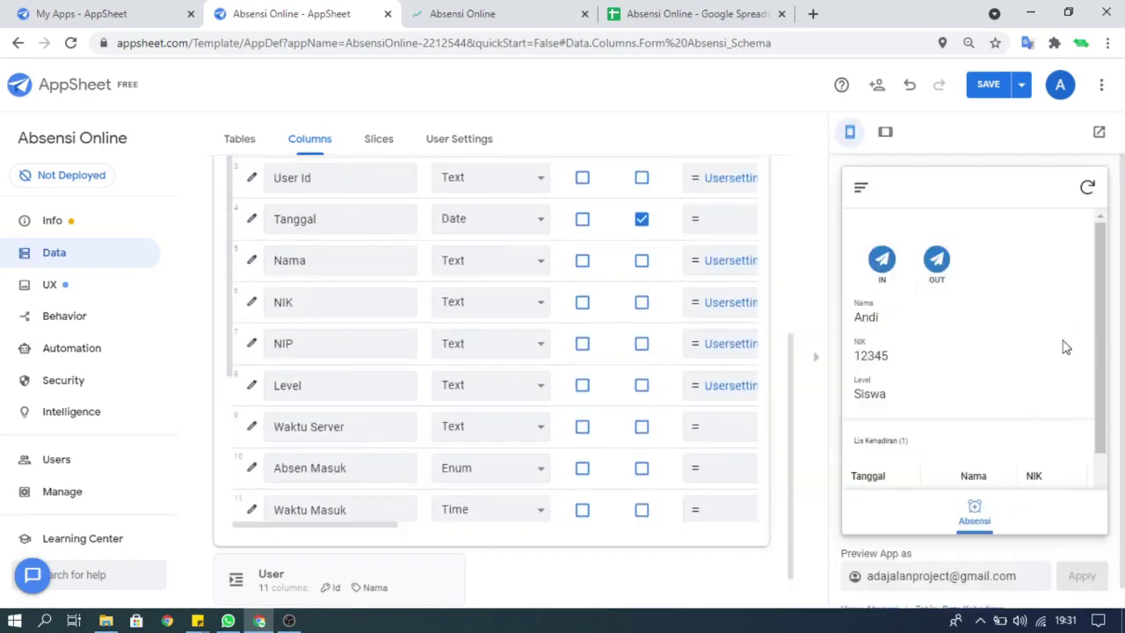
click(75, 264)
click(373, 144)
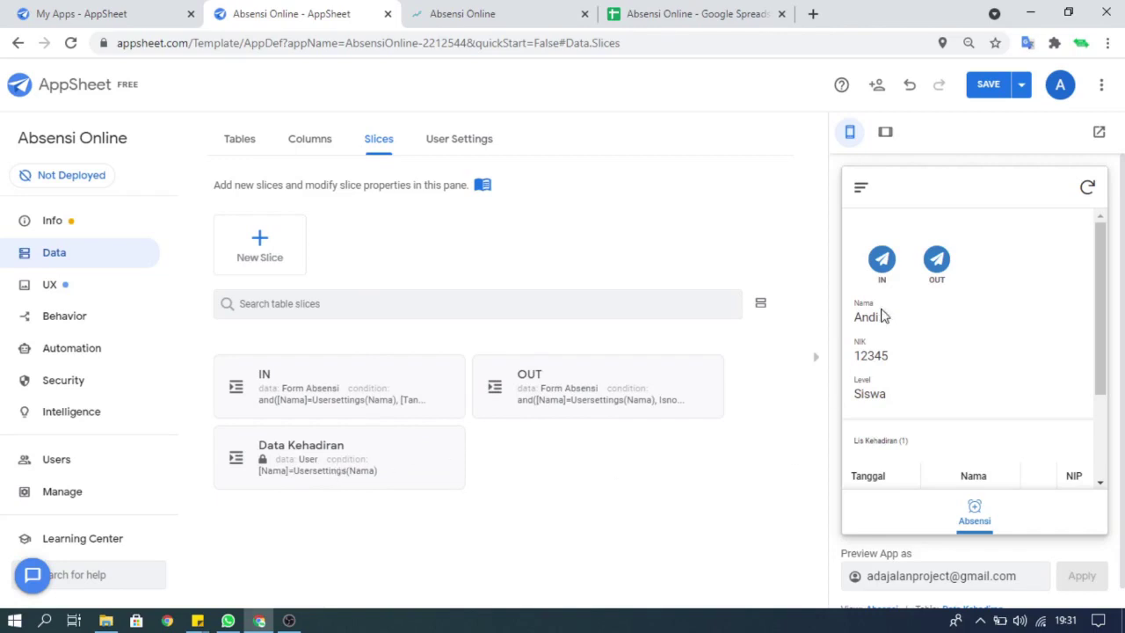
scroll(934, 348, down, 2)
scroll(929, 349, up, 2)
Step: Open the IN slice and review its included columns down to Lokasi (IN), dismissing the WhatsApp notification
click(402, 407)
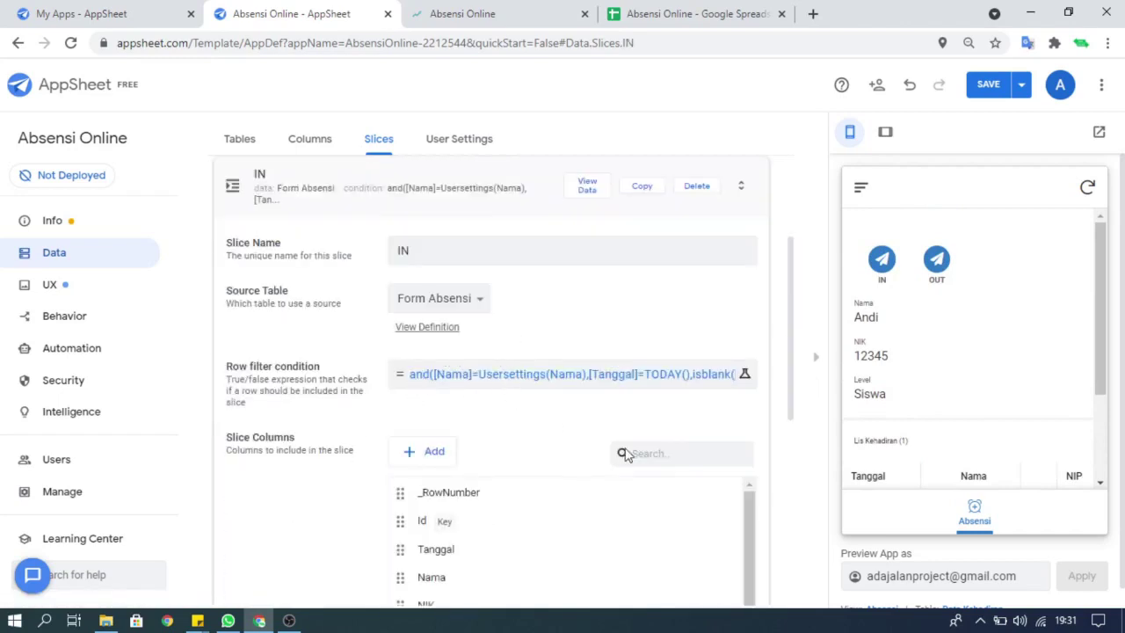
scroll(625, 455, down, 4)
scroll(745, 331, up, 2)
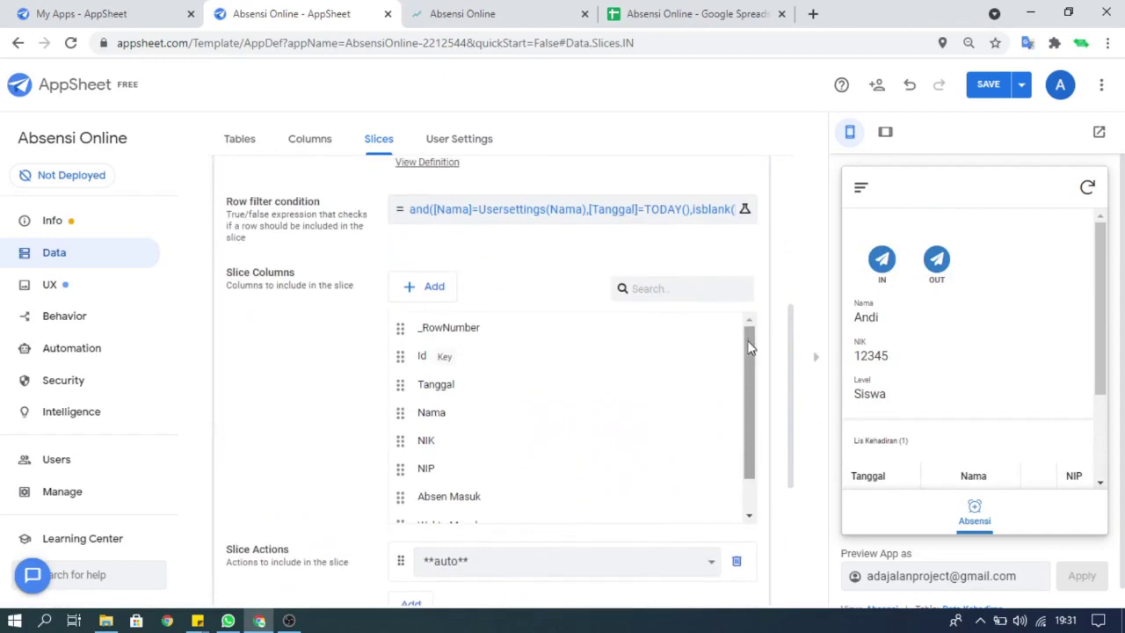
drag(749, 347, 748, 376)
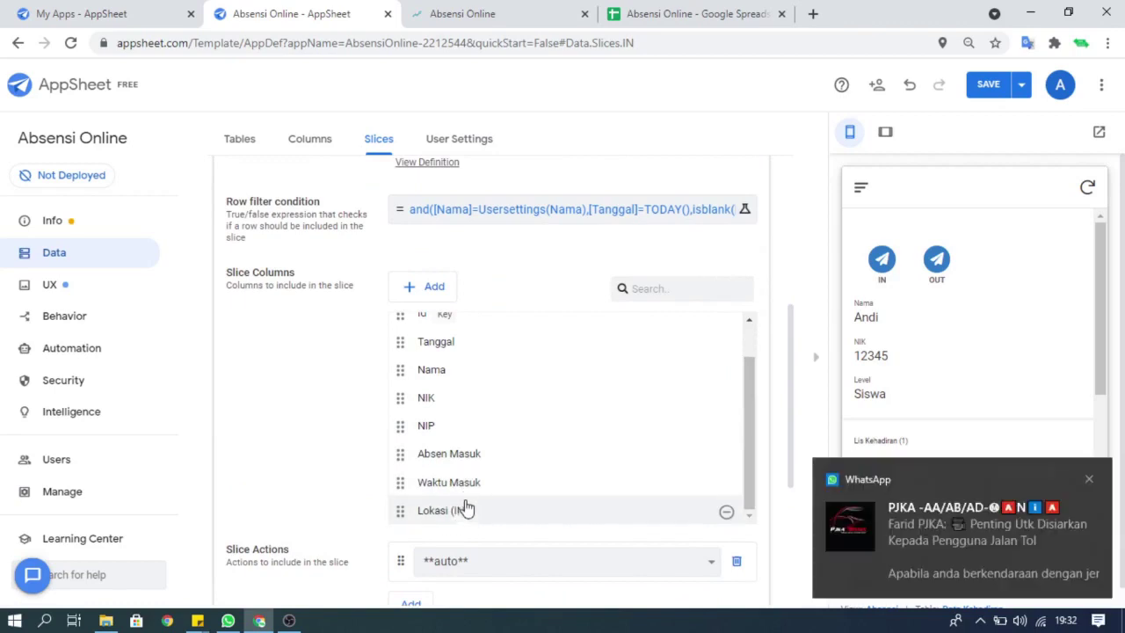
click(1090, 480)
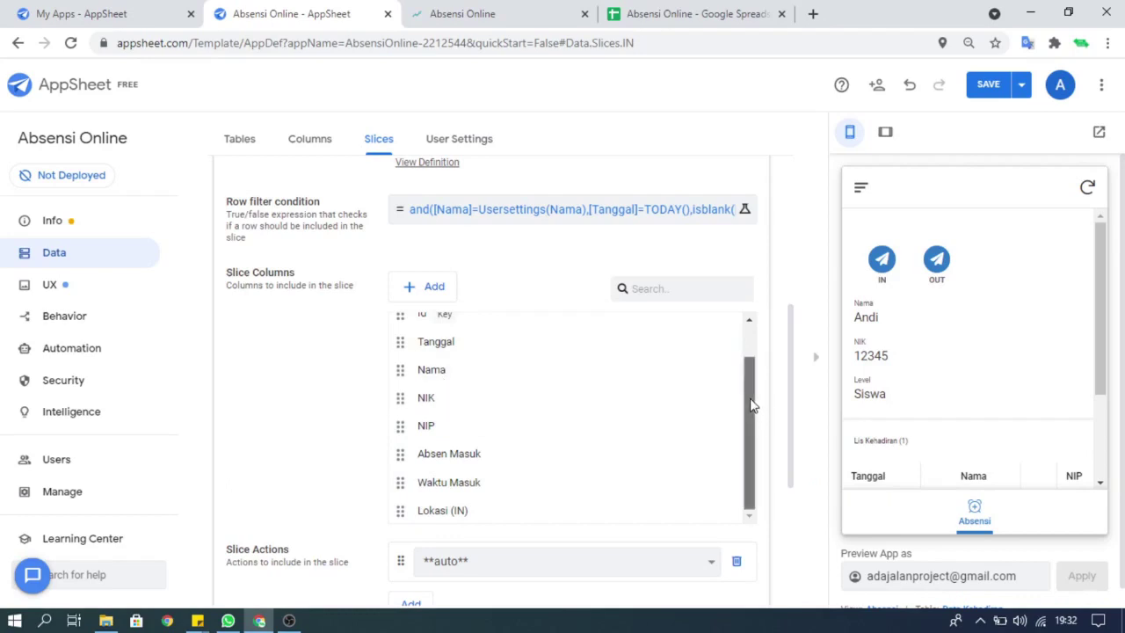
Step: Open the IN slice's row filter condition in the Expression Assistant and examine the formula
scroll(754, 396, up, 2)
scroll(716, 343, up, 1)
scroll(717, 343, up, 1)
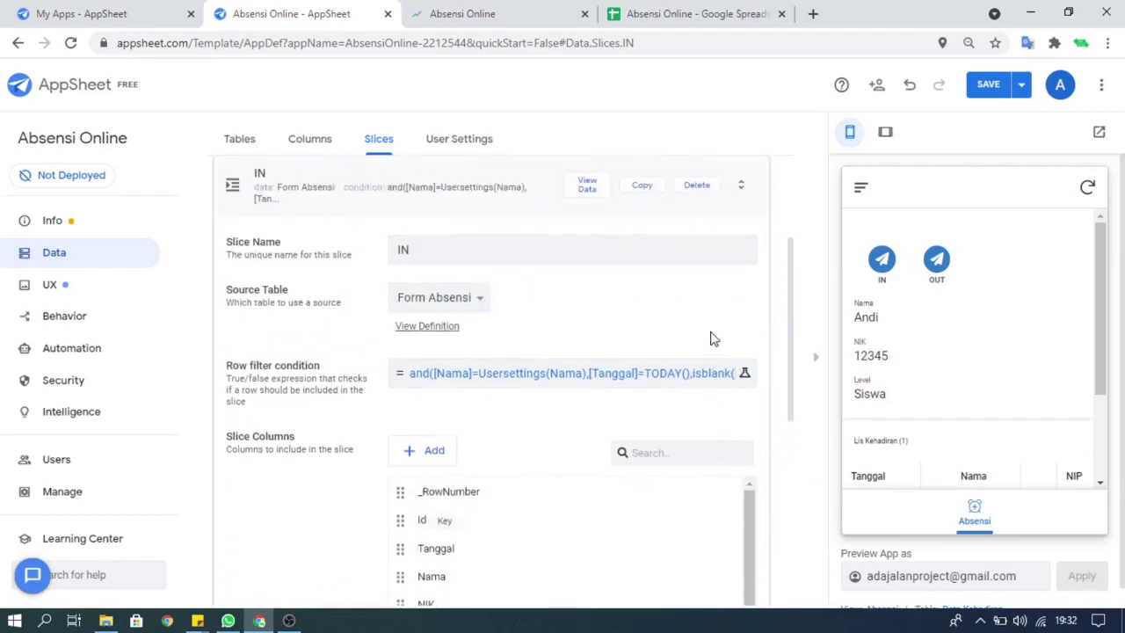
scroll(592, 349, up, 2)
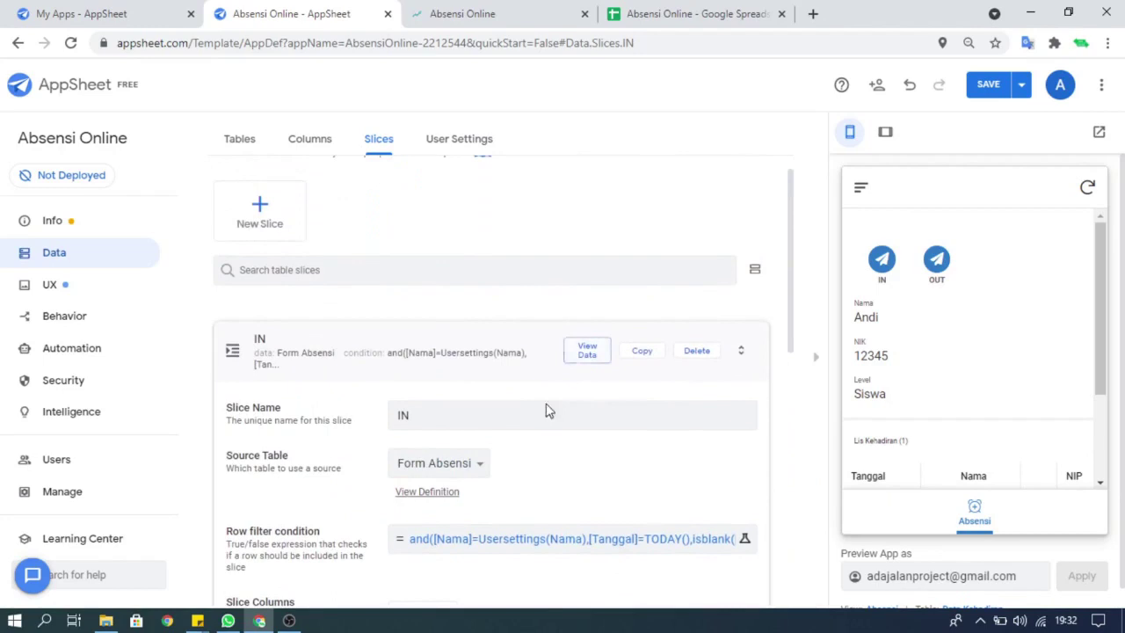
click(490, 540)
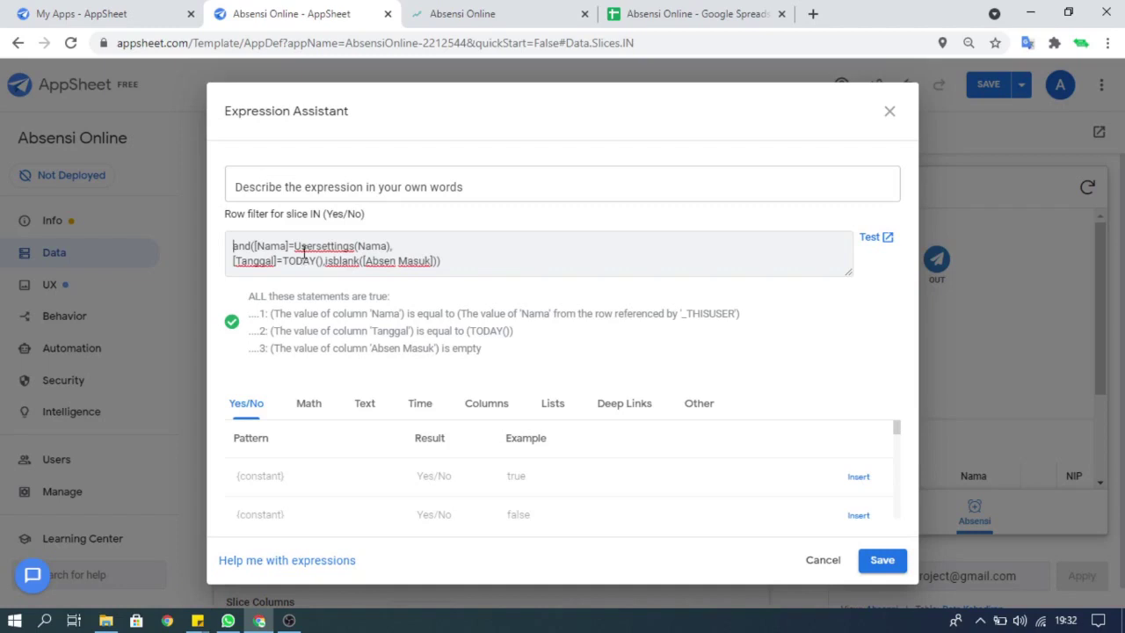
Step: Highlight the [Nama]=Usersettings(Nama) condition in the IN slice's row filter, then close the Expression Assistant and collapse the slice
drag(395, 245, 262, 231)
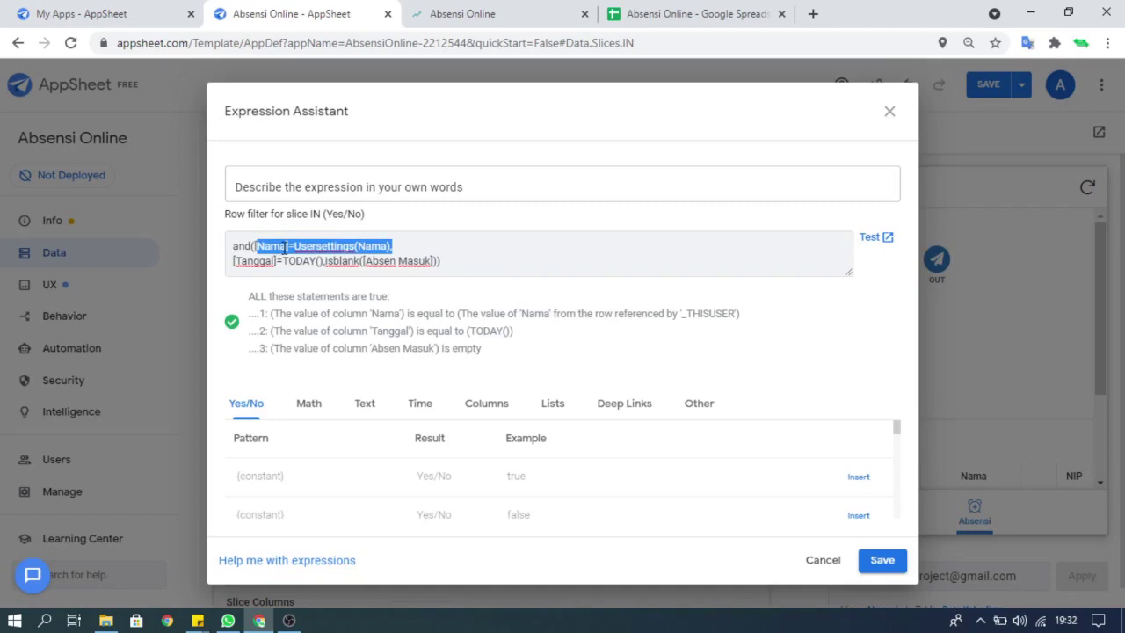
click(888, 112)
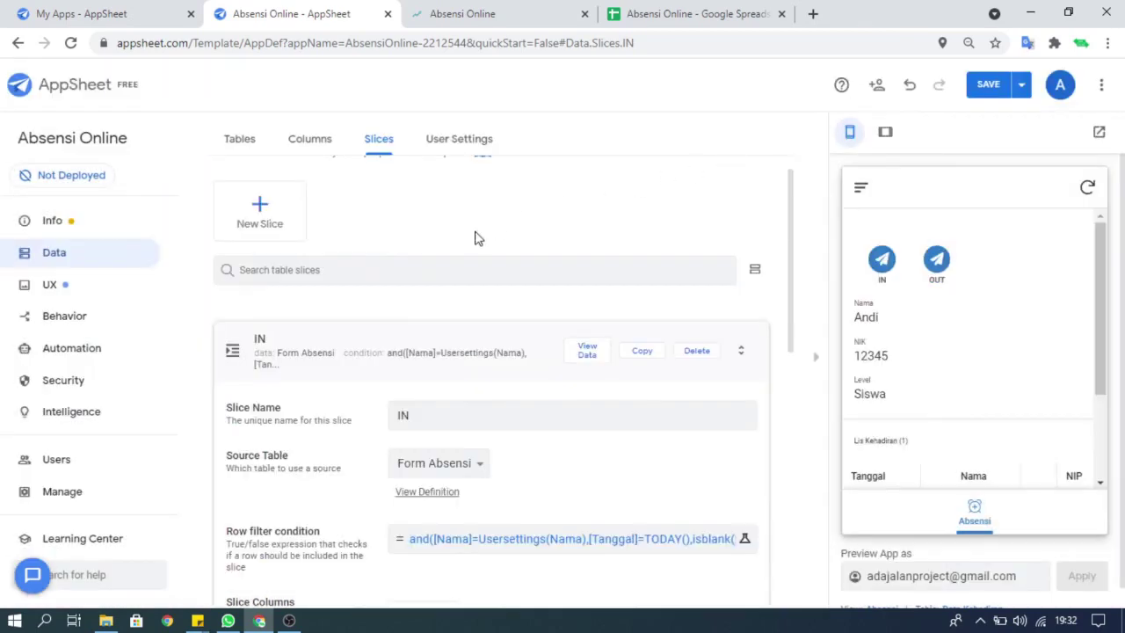
click(367, 356)
Step: Open the OUT slice and review its included columns down to Lokasi (OUT) and its update mode, then collapse it
click(549, 382)
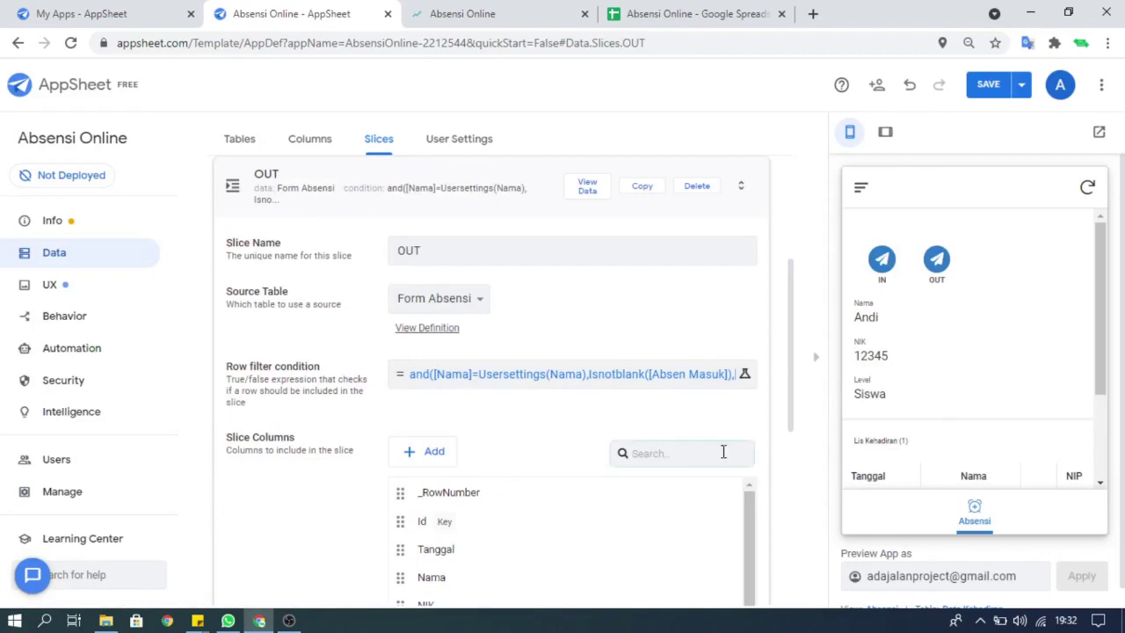
scroll(724, 452, down, 3)
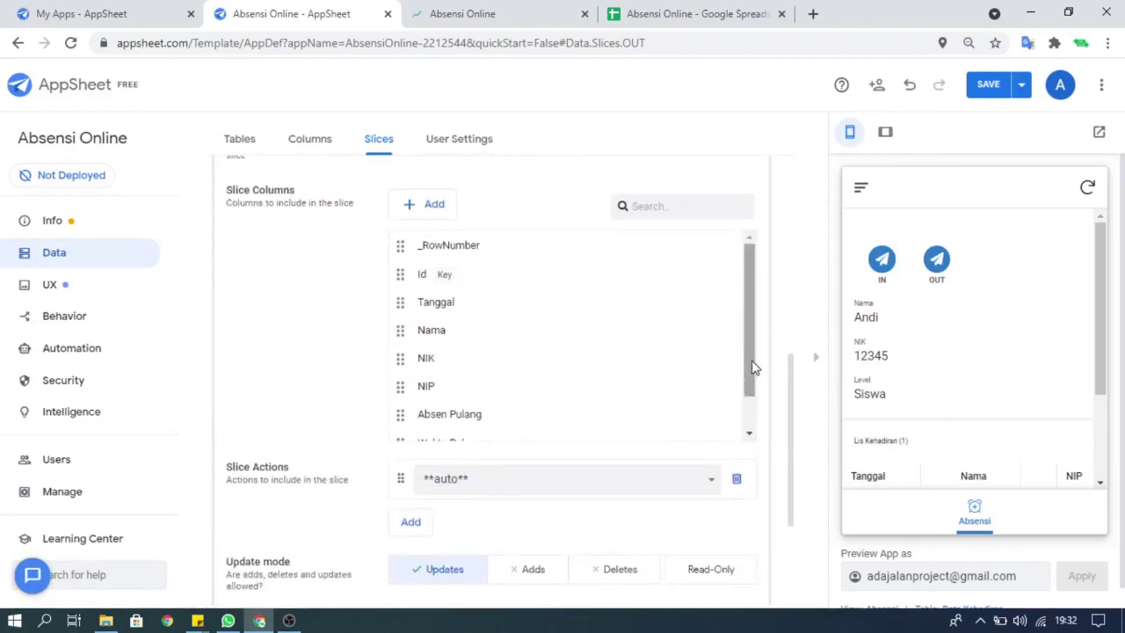
drag(752, 367, 752, 396)
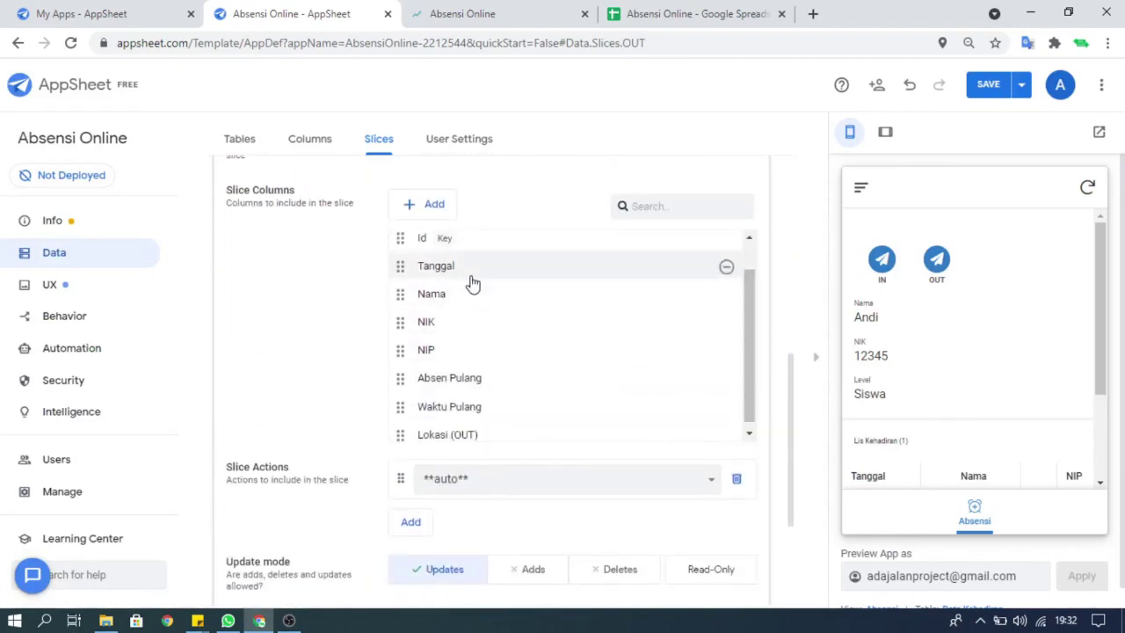
scroll(467, 325, up, 1)
scroll(467, 325, up, 1)
scroll(464, 325, down, 2)
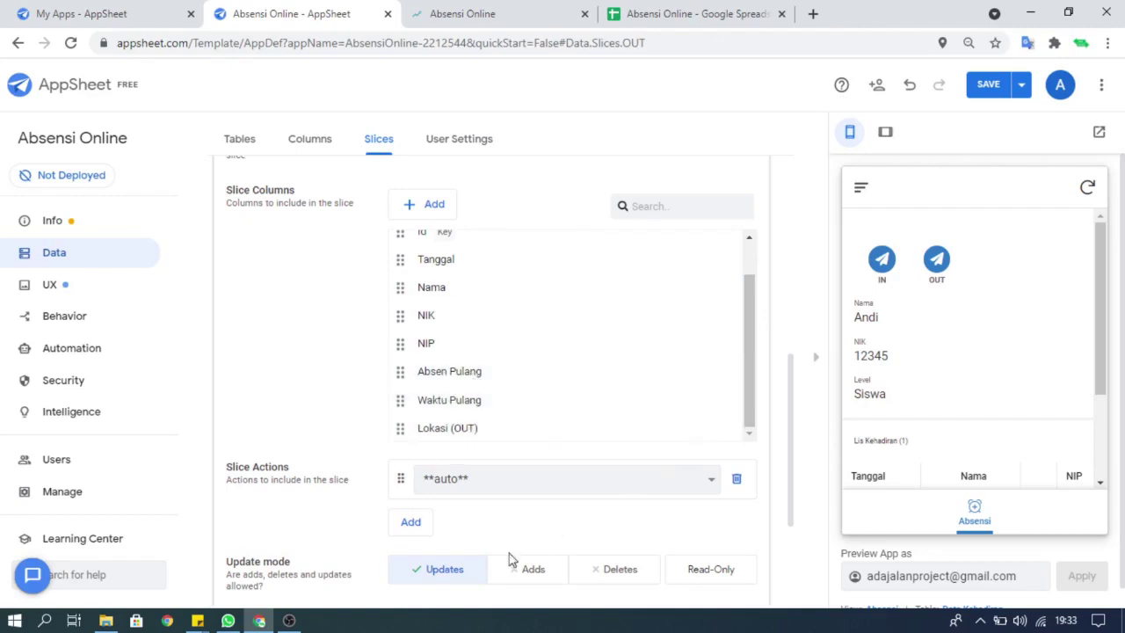
scroll(325, 545, down, 1)
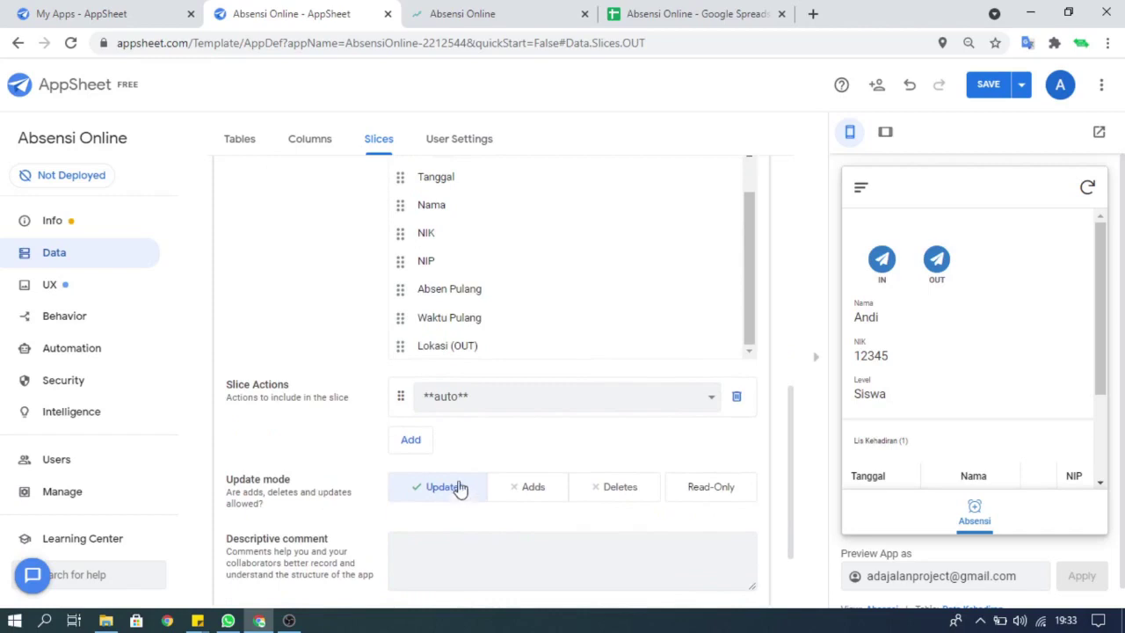
scroll(747, 334, up, 6)
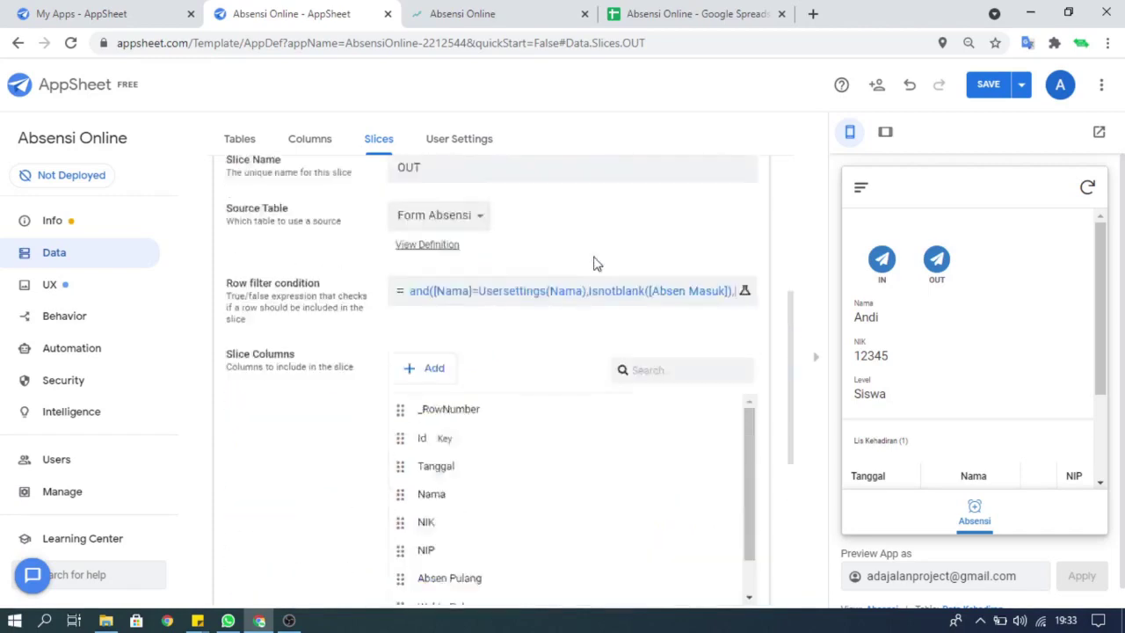
scroll(372, 281, up, 3)
click(371, 282)
Step: Reopen the IN slice to compare its columns and update mode with the OUT slice, then collapse it
click(381, 387)
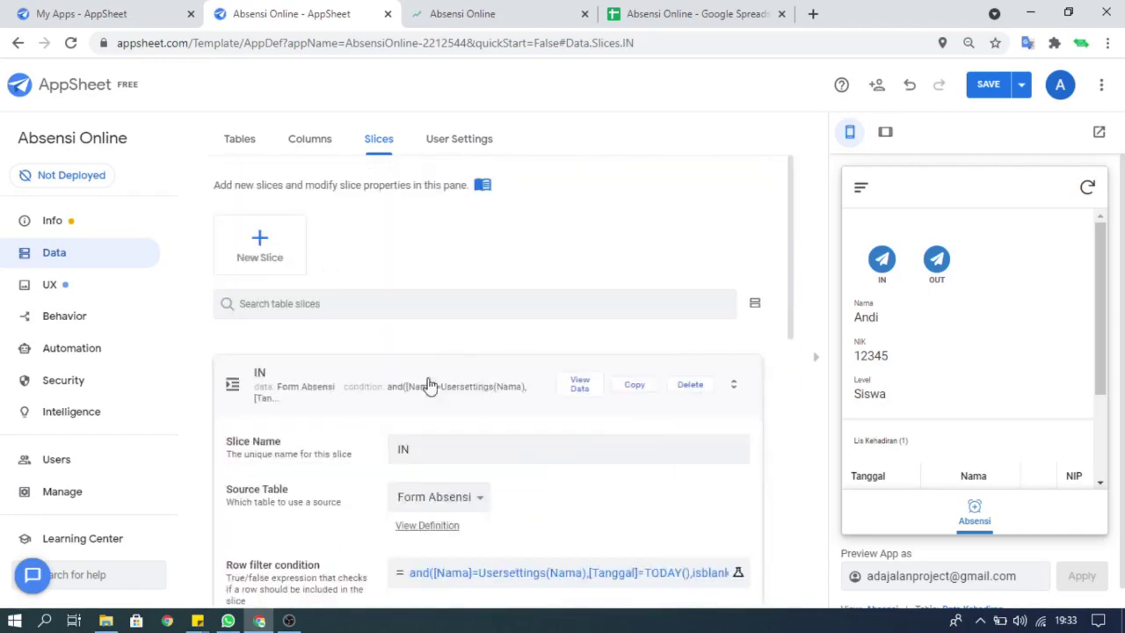
scroll(535, 359, down, 7)
scroll(703, 291, up, 1)
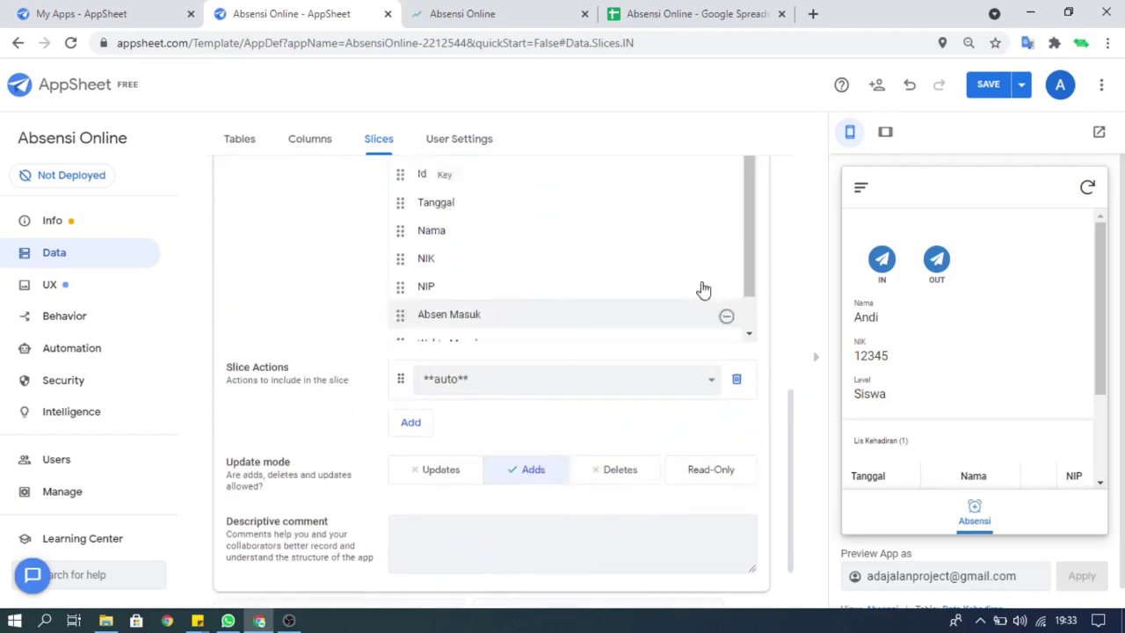
scroll(703, 290, up, 5)
click(378, 266)
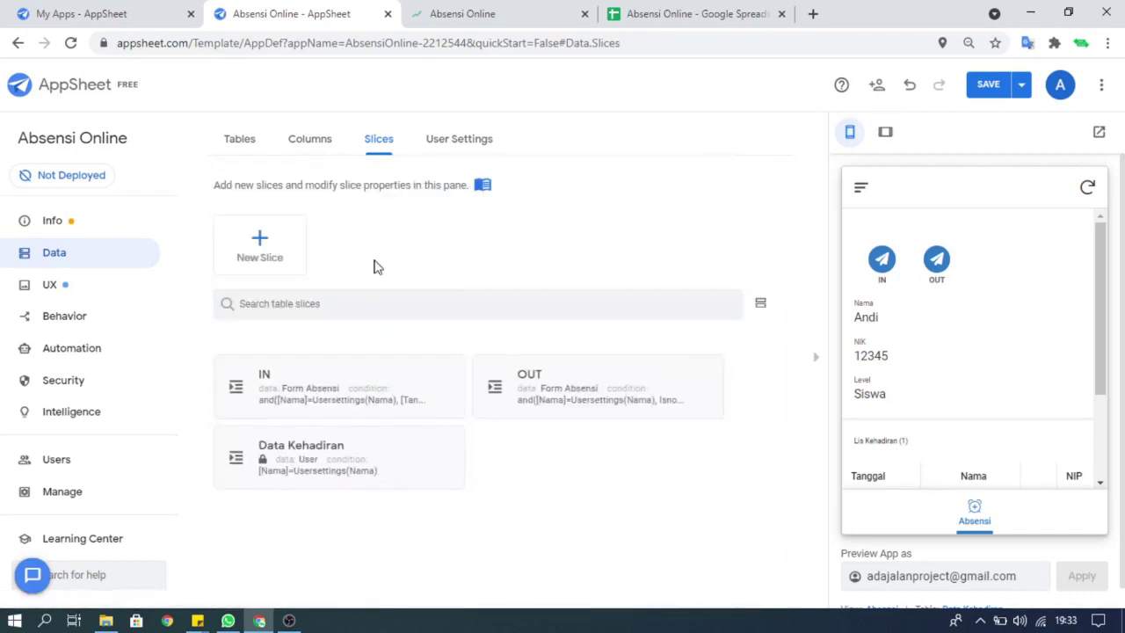
Step: Switch to the Absensi Online spreadsheet, select row 3 of the Form Absensi sheet to examine its record, and return to the AppSheet editor
click(677, 18)
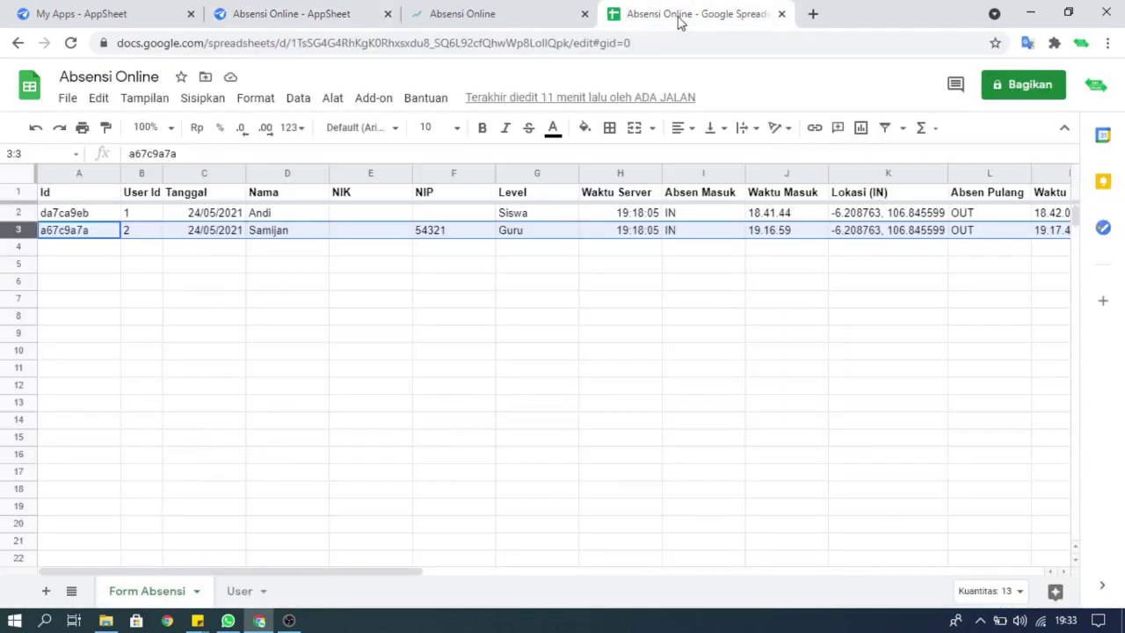
click(98, 373)
click(21, 231)
click(517, 14)
click(345, 11)
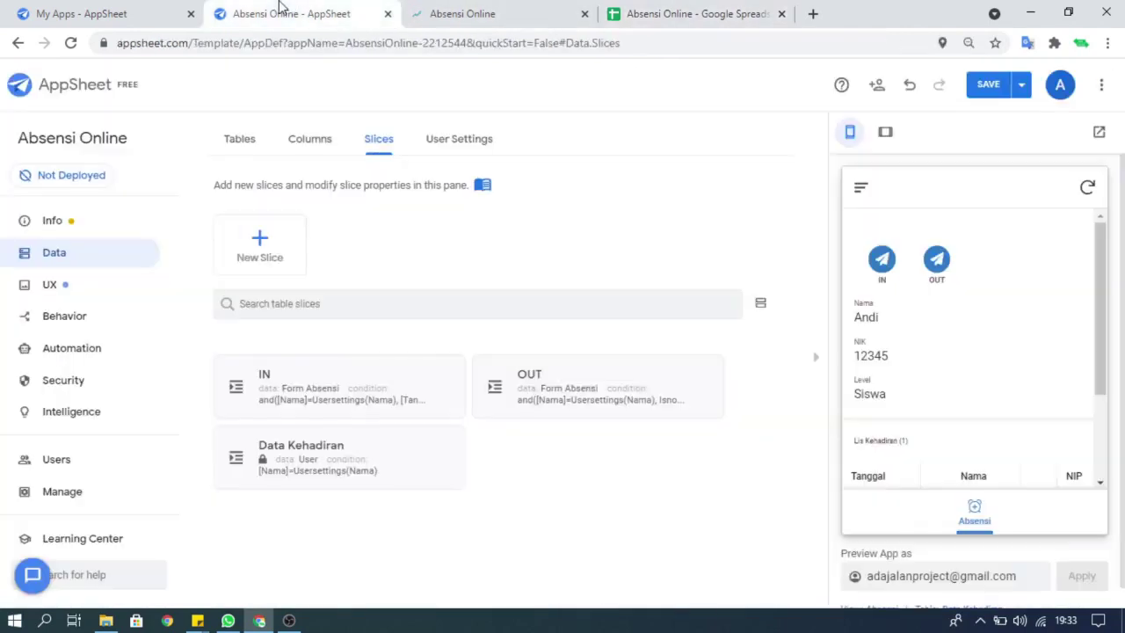
Step: Examine the OUT slice's row filter formula in the Expression Assistant, then close it and collapse the slice
click(543, 390)
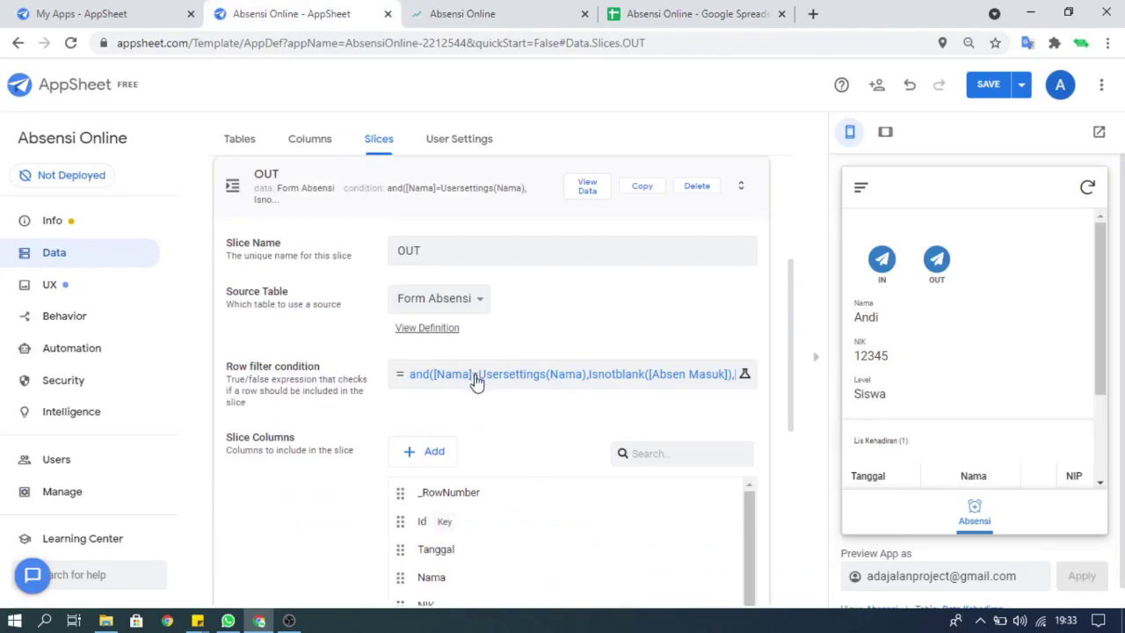
click(475, 378)
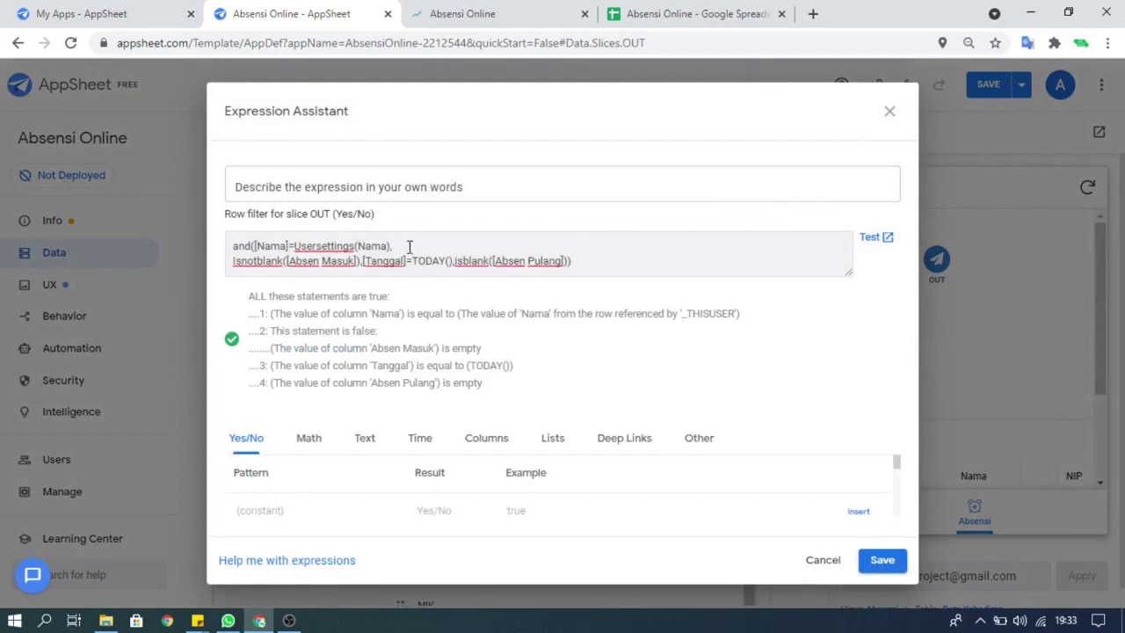
click(890, 111)
click(354, 184)
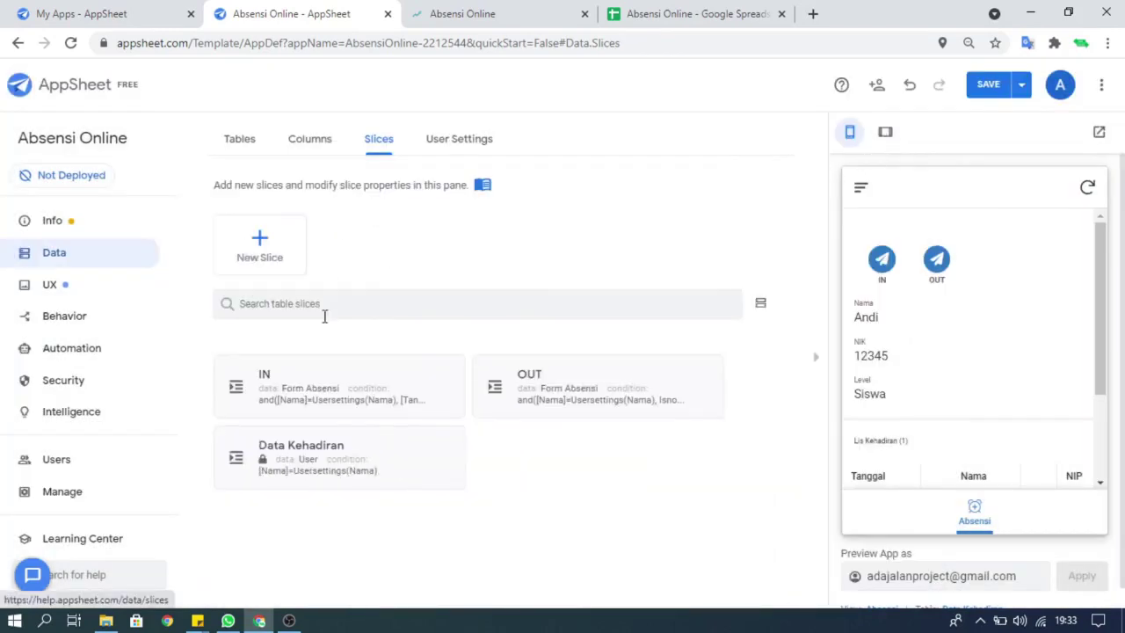
Step: Open the Data Kehadiran slice and review its source table, row filter condition, included columns and update mode, then collapse it
click(321, 457)
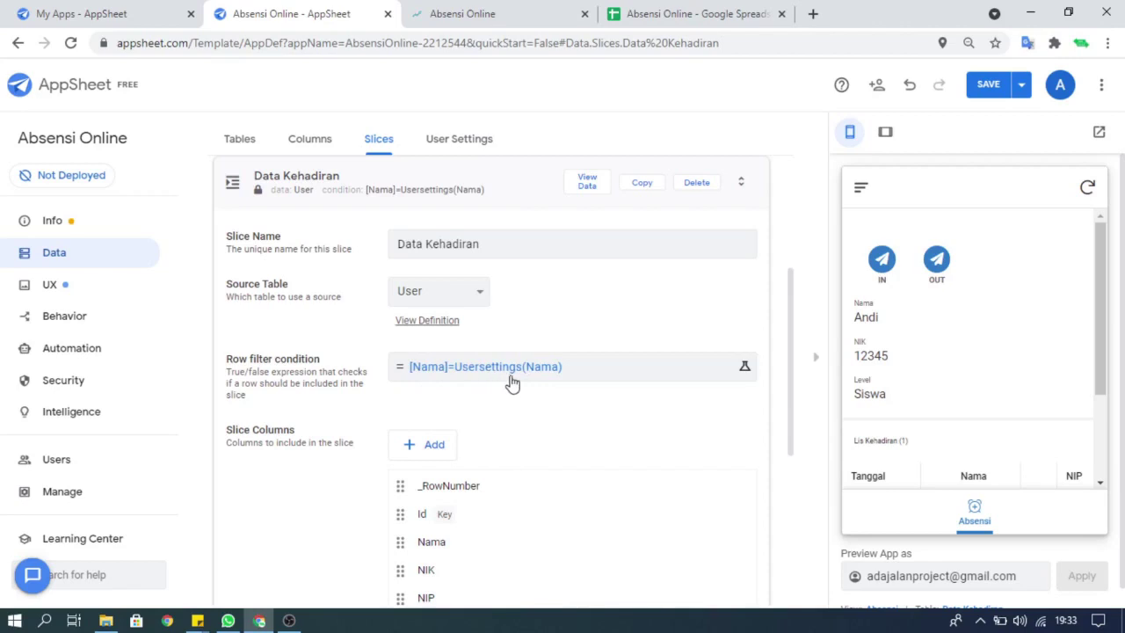
scroll(518, 396, down, 3)
scroll(490, 400, down, 1)
scroll(497, 352, up, 1)
scroll(503, 299, down, 1)
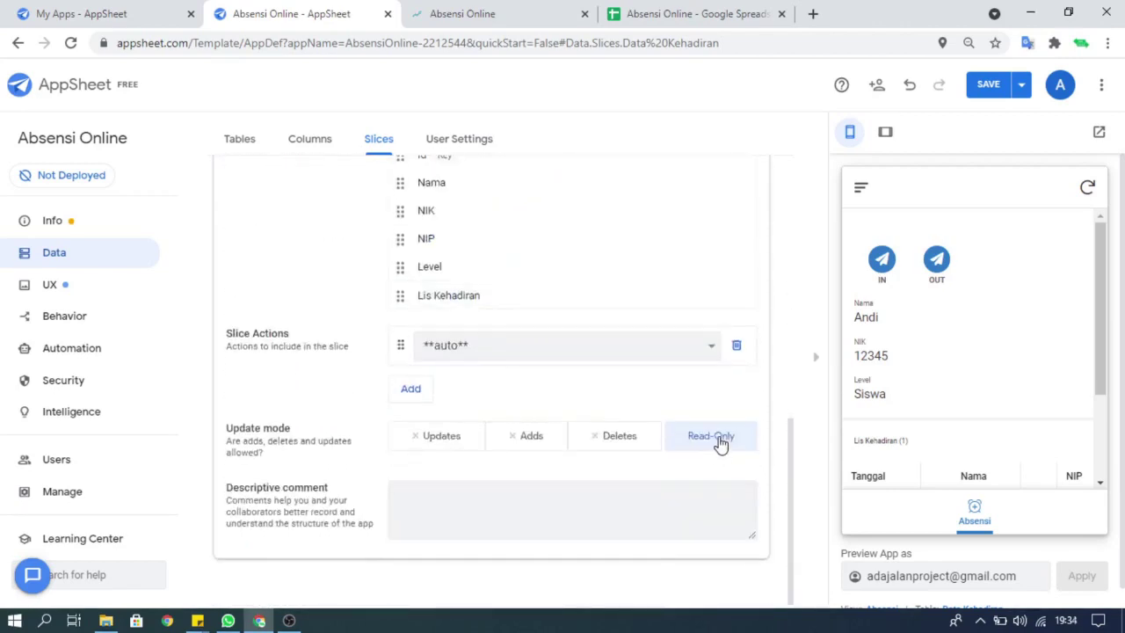
scroll(714, 431, up, 5)
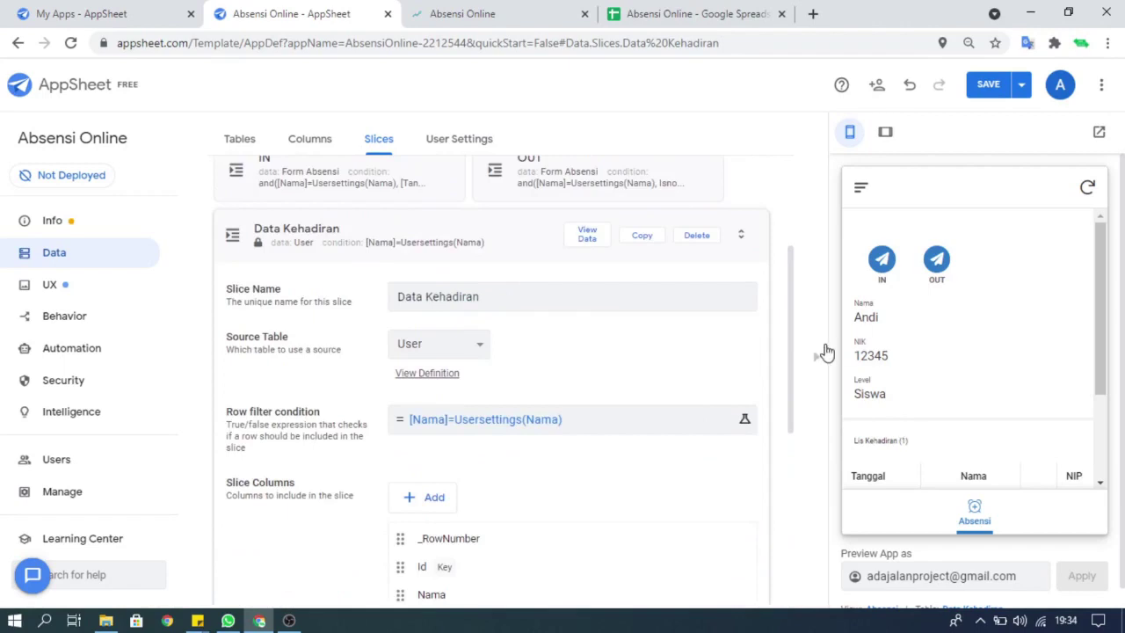
click(390, 235)
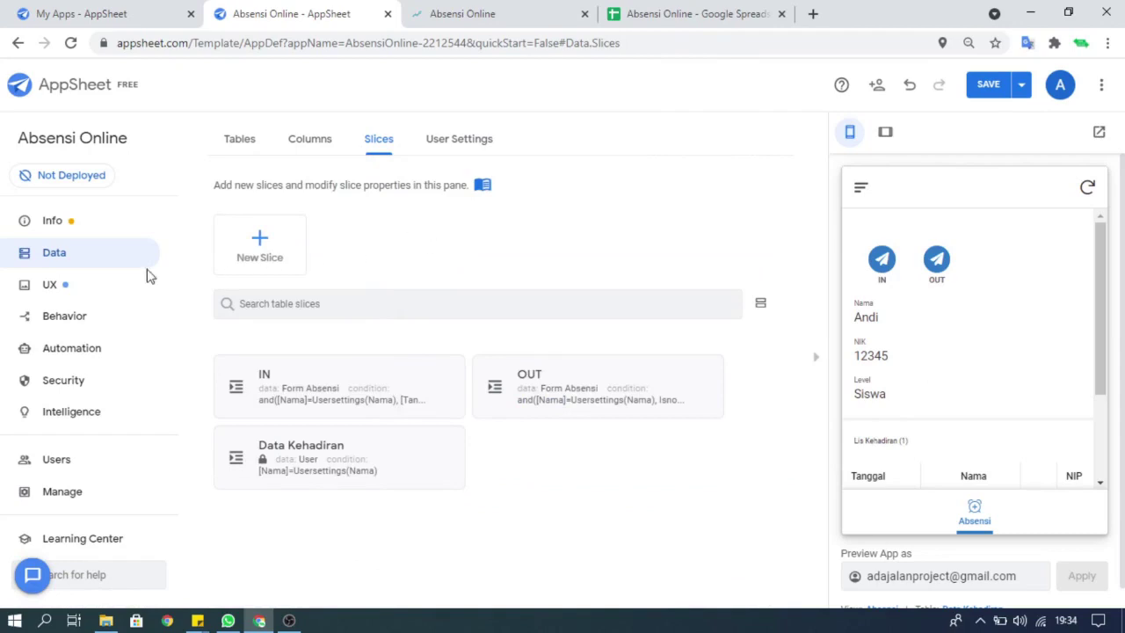
Step: Open the app's UX views and look through the primary, menu, ref and user settings views
click(82, 283)
scroll(347, 400, down, 6)
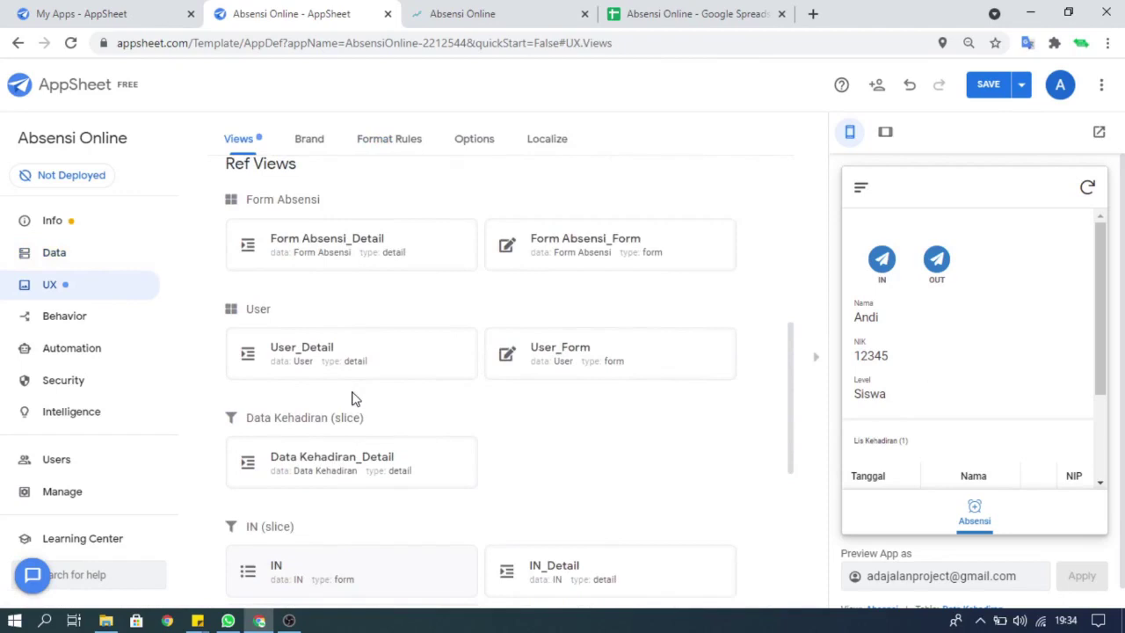
scroll(355, 400, down, 2)
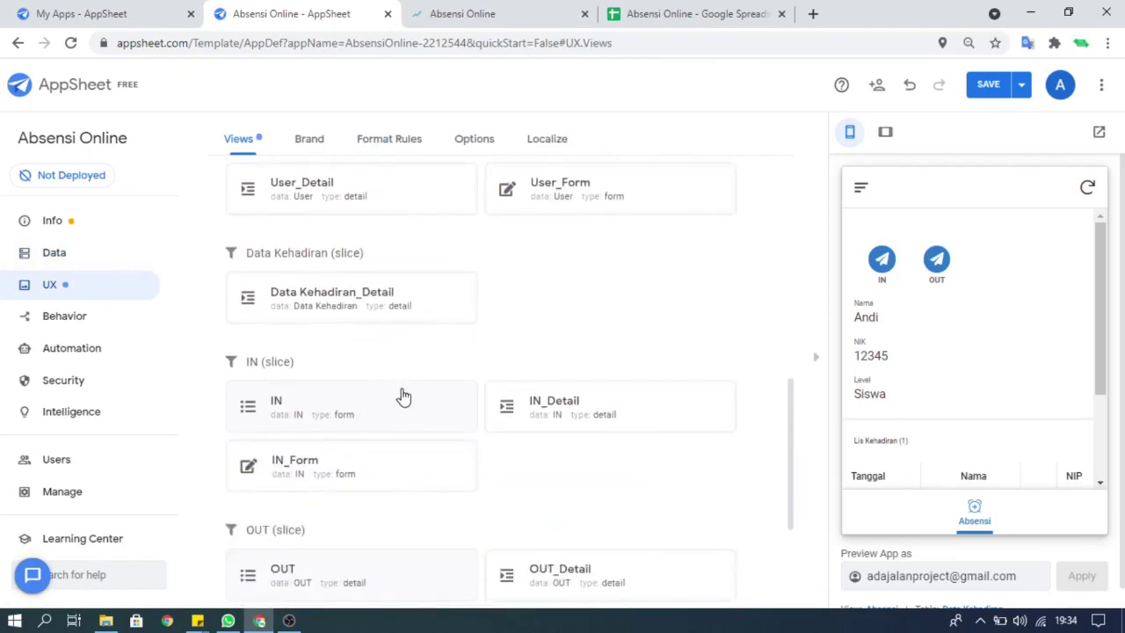
scroll(404, 398, down, 2)
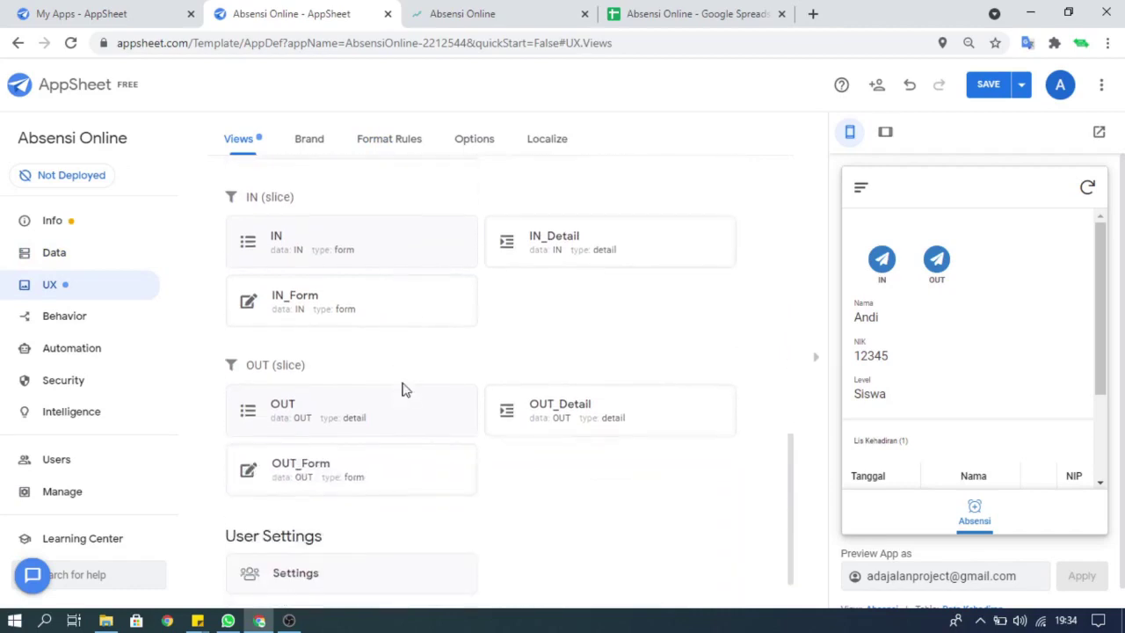
scroll(342, 255, down, 1)
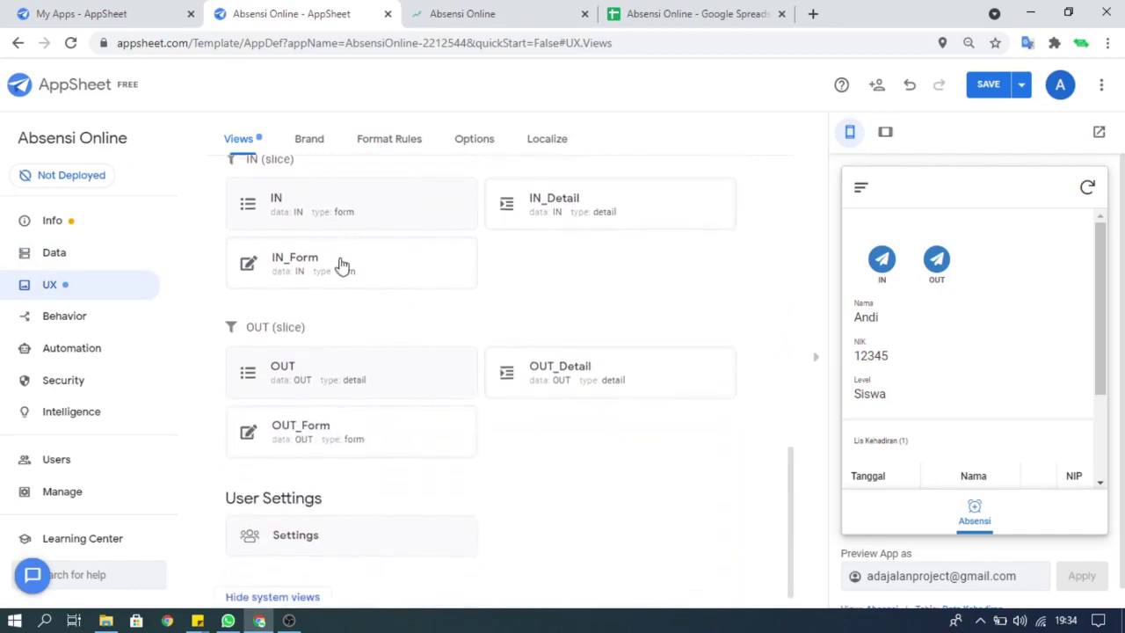
scroll(316, 362, up, 4)
scroll(318, 362, up, 4)
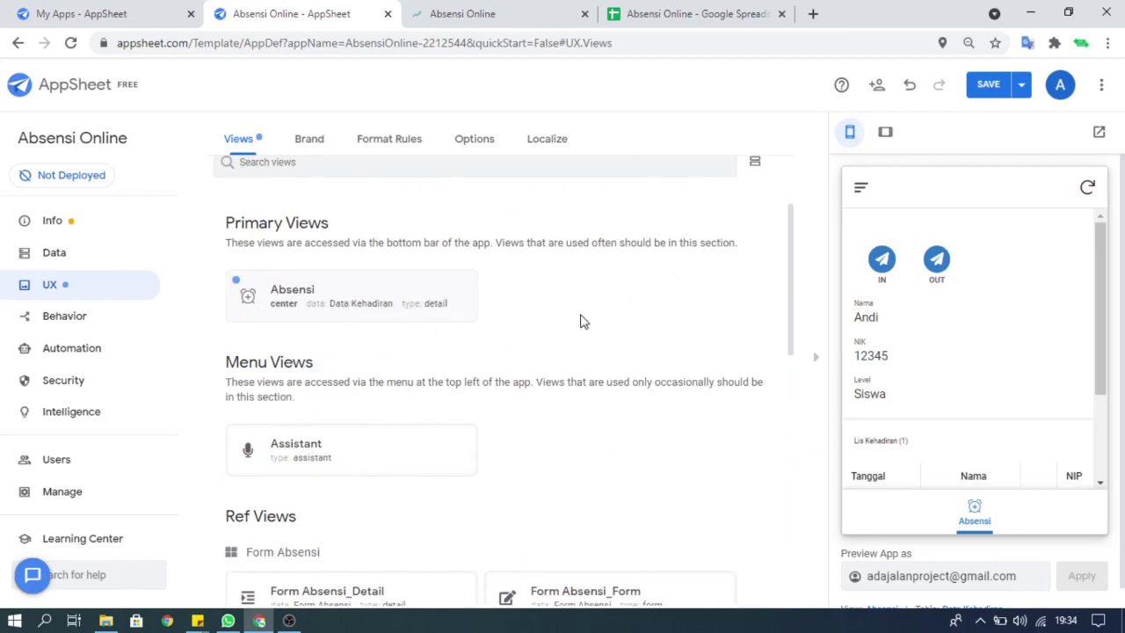
scroll(459, 326, down, 5)
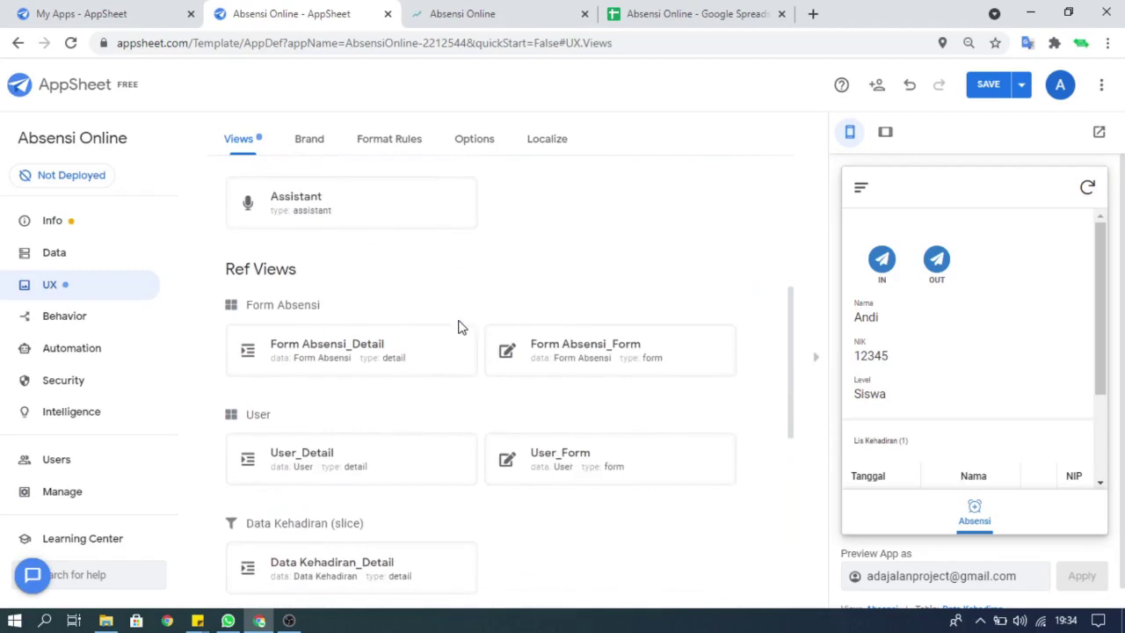
scroll(460, 328, down, 3)
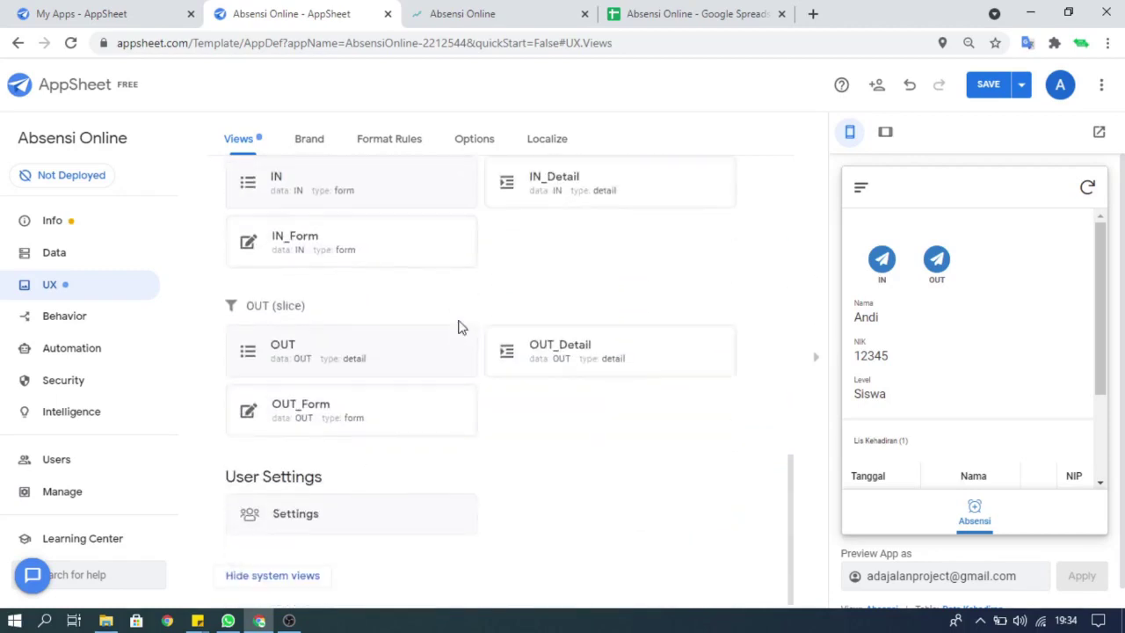
scroll(459, 326, up, 7)
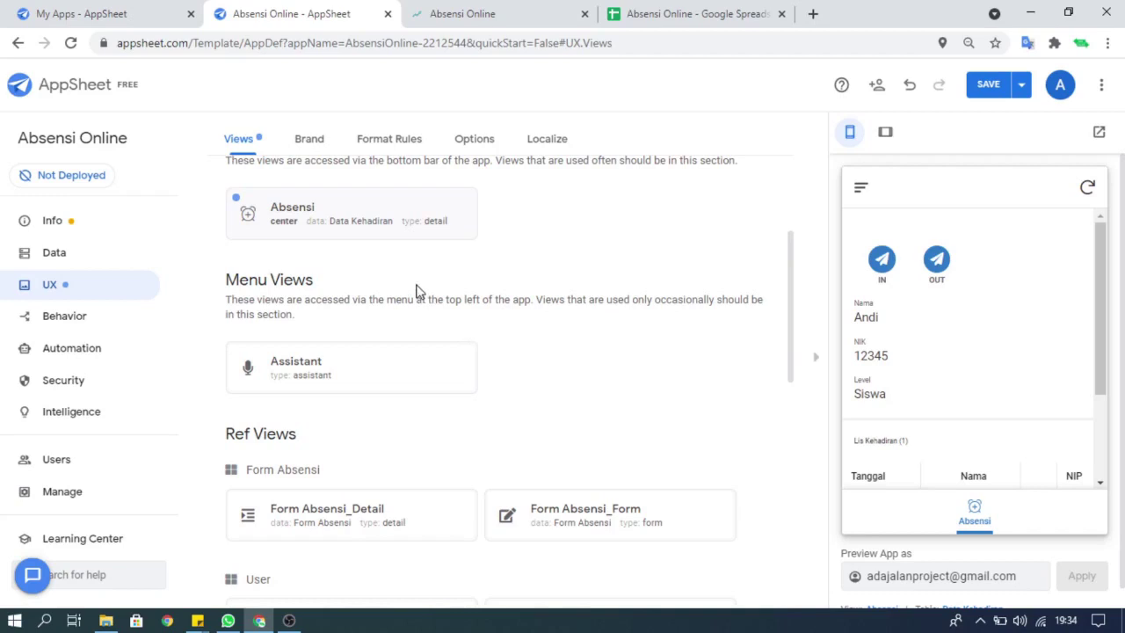
scroll(414, 284, up, 1)
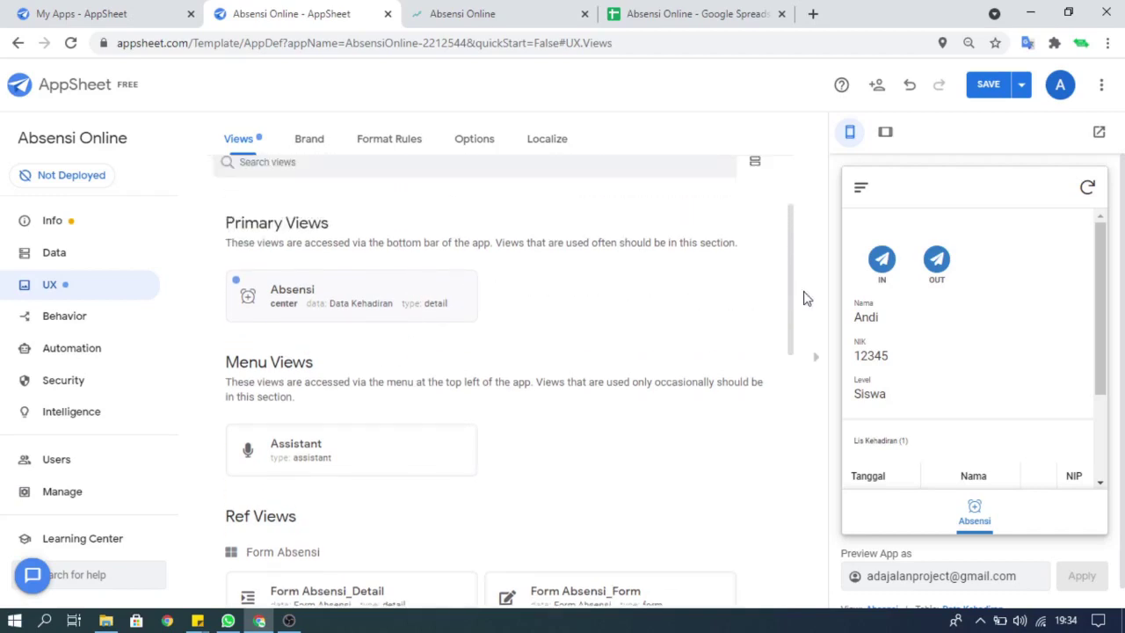
Step: Open the Absensi primary view and review its source data, view type, position and view options, then collapse it
click(333, 291)
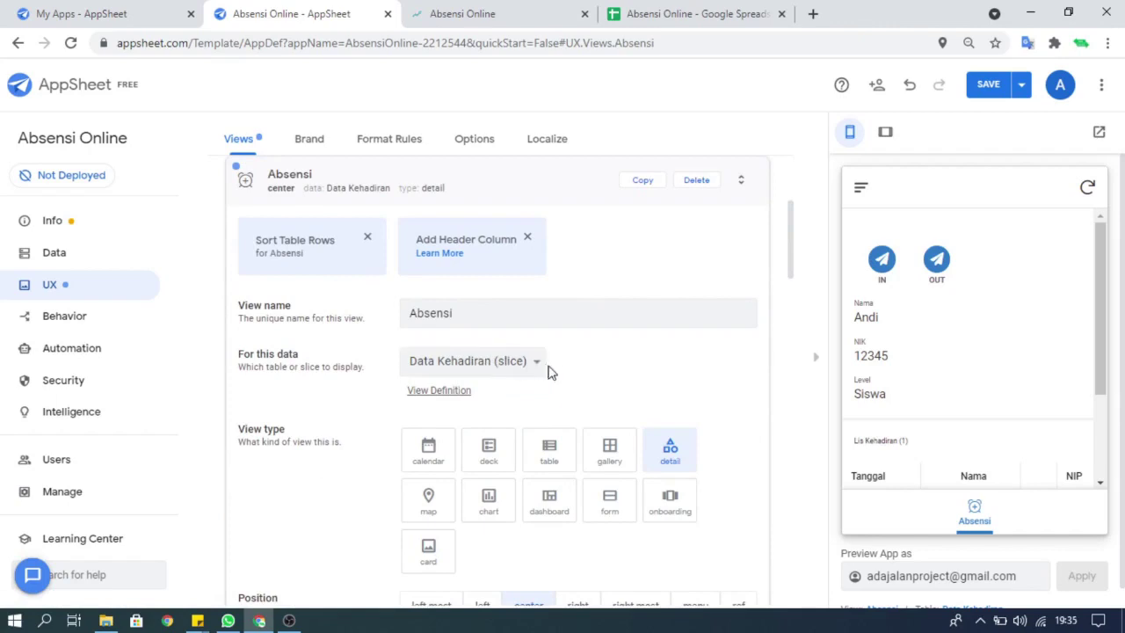
scroll(546, 364, down, 2)
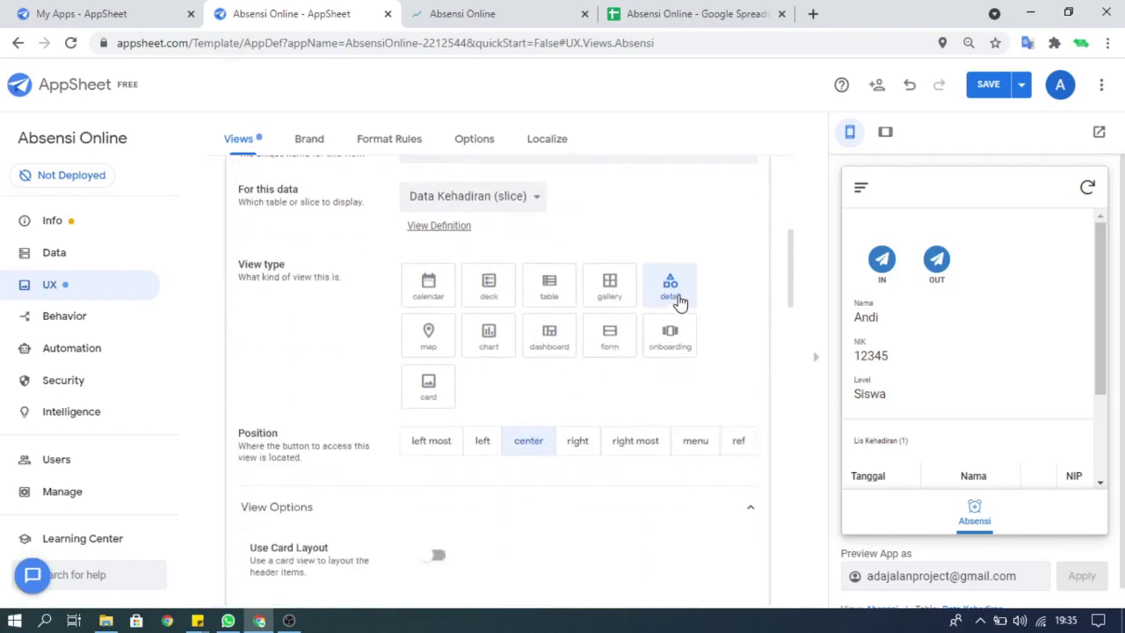
scroll(677, 303, down, 12)
scroll(603, 314, up, 5)
scroll(527, 352, up, 6)
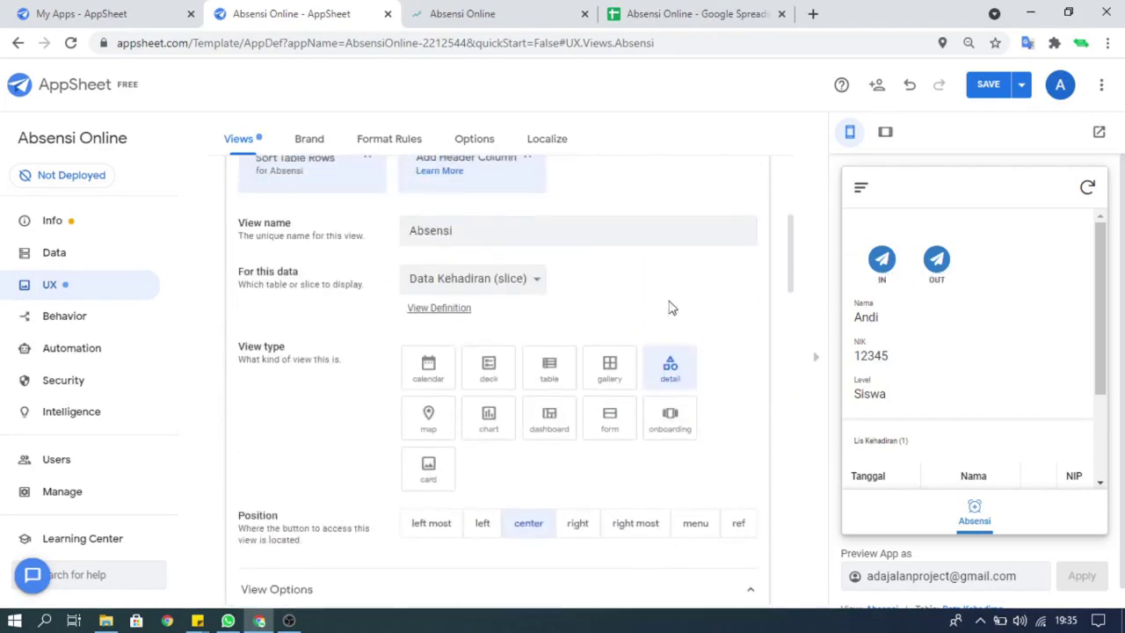
scroll(671, 307, up, 4)
click(388, 434)
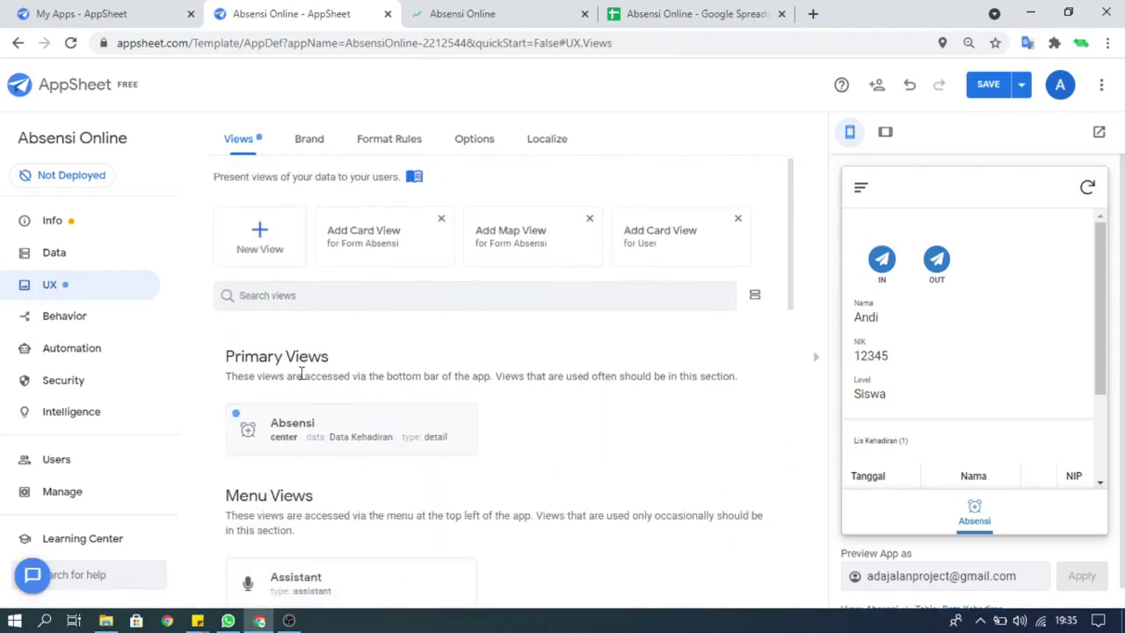
Step: Open the app's Behavior actions and review those listed for the Form Absensi and User tables
click(88, 325)
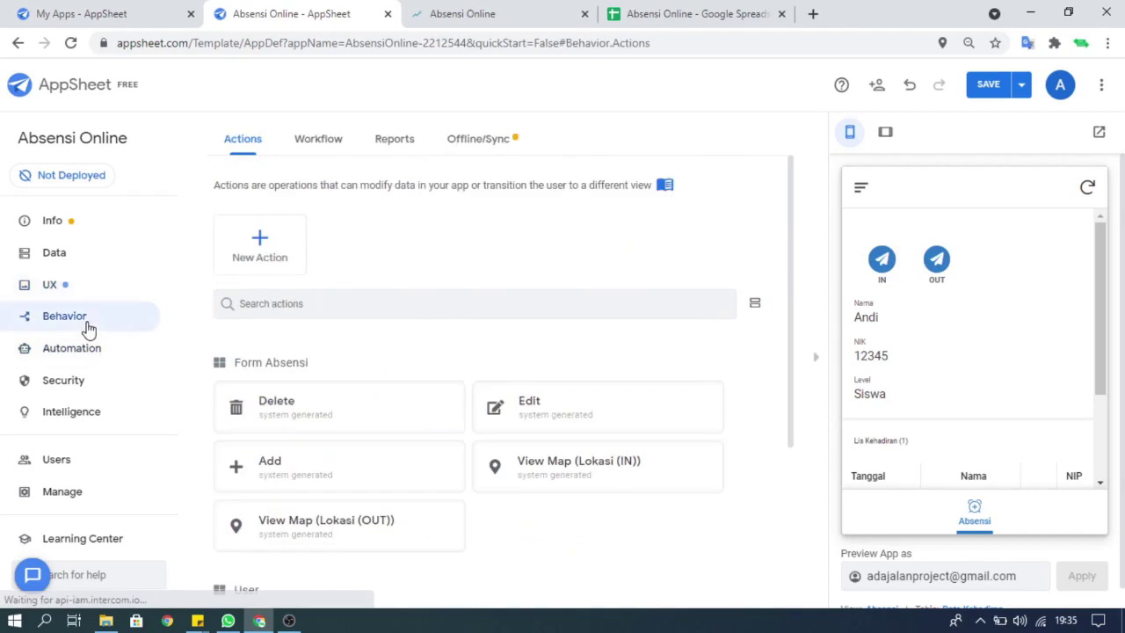
scroll(268, 361, down, 1)
scroll(280, 357, down, 1)
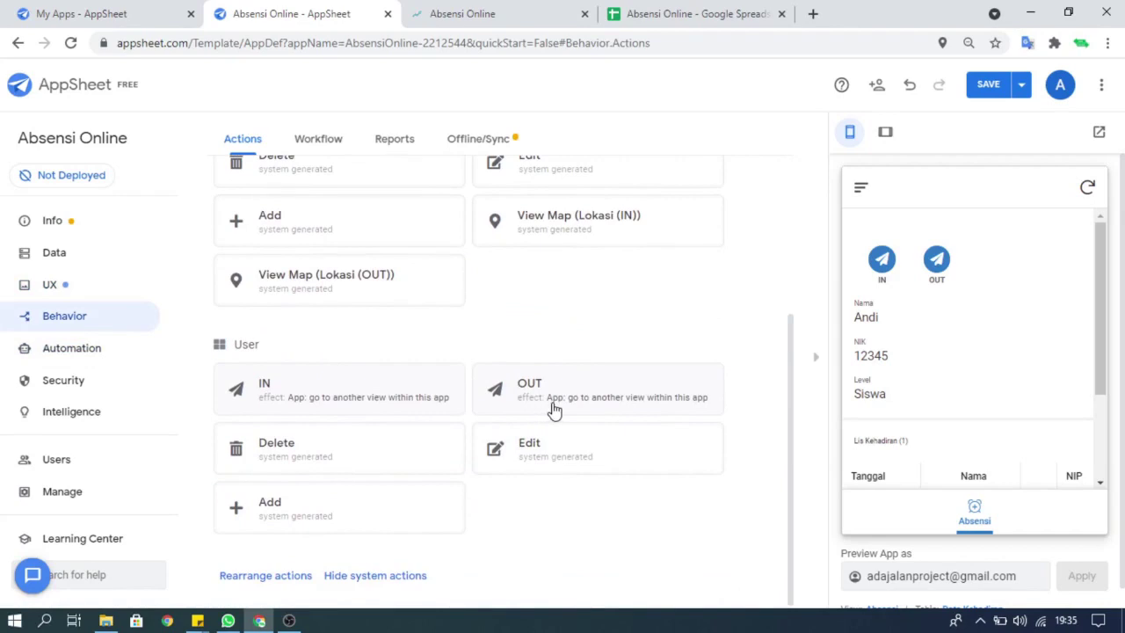
Step: Open the User table's IN action, review its action type and target formula, then collapse it
click(410, 404)
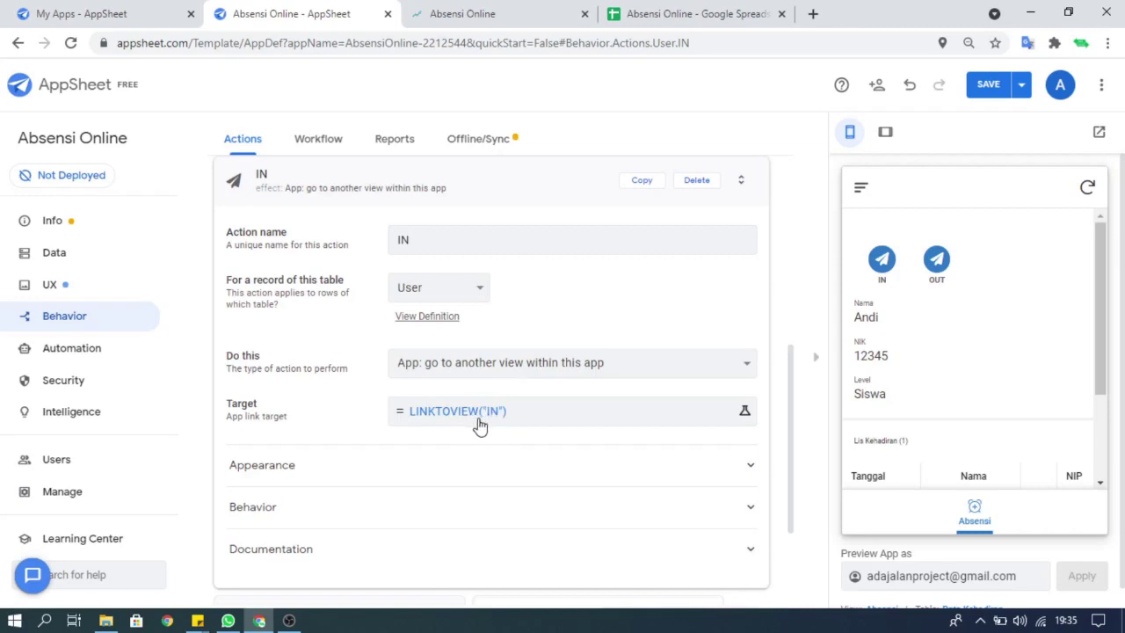
click(321, 196)
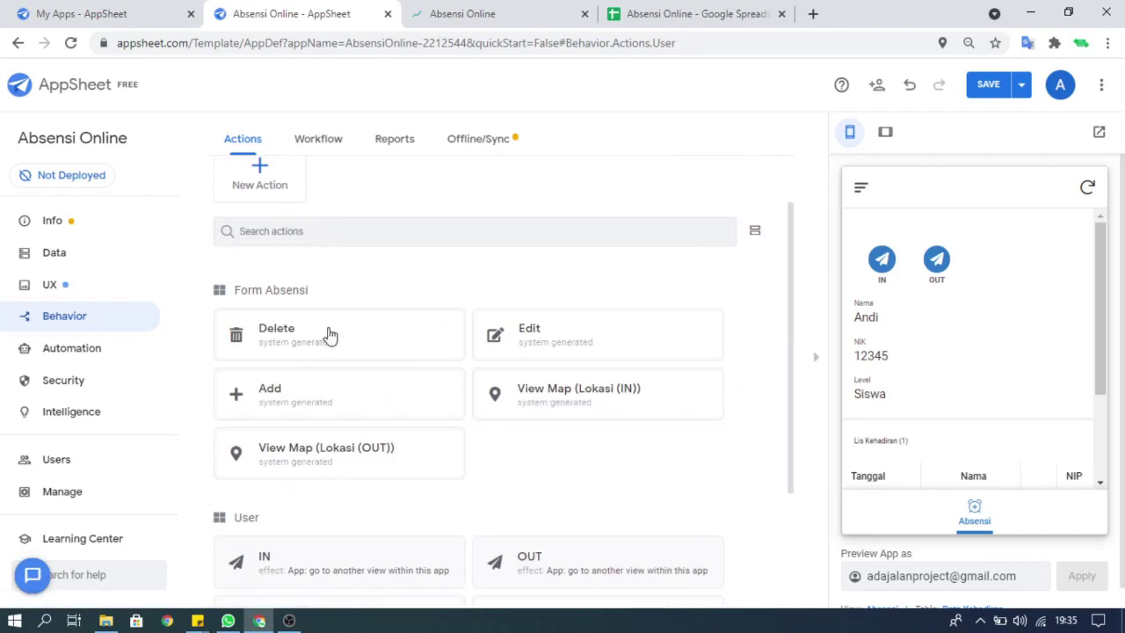
scroll(492, 466, down, 2)
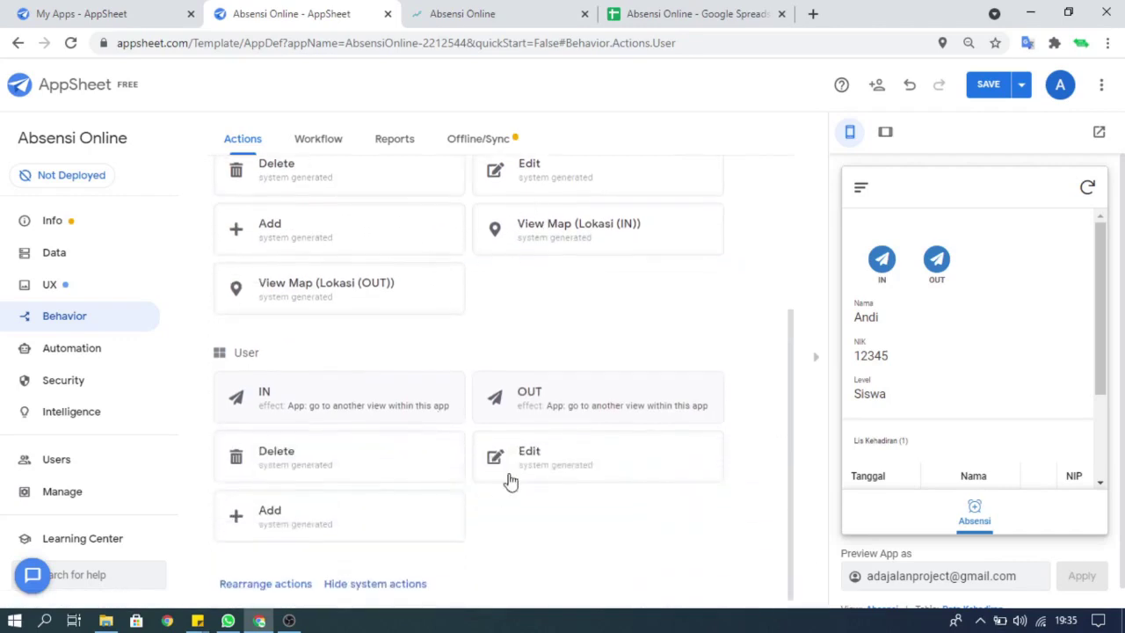
Step: Open the User table's OUT action and review its target formula and behavior settings, including the confirmation message
click(560, 425)
click(433, 241)
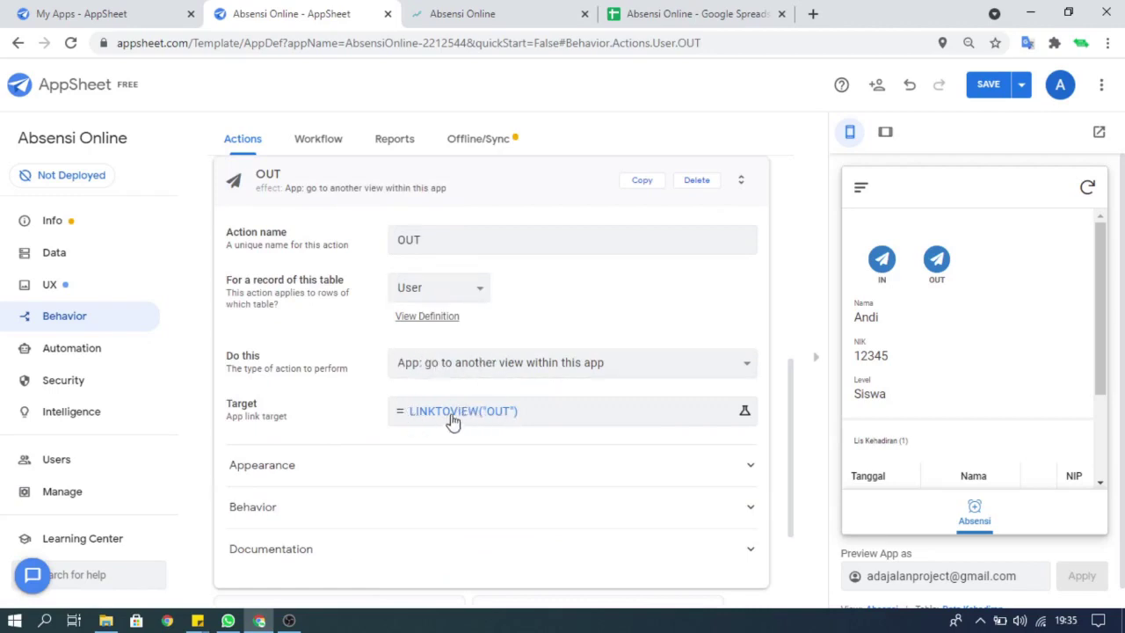
click(372, 510)
scroll(372, 502, down, 4)
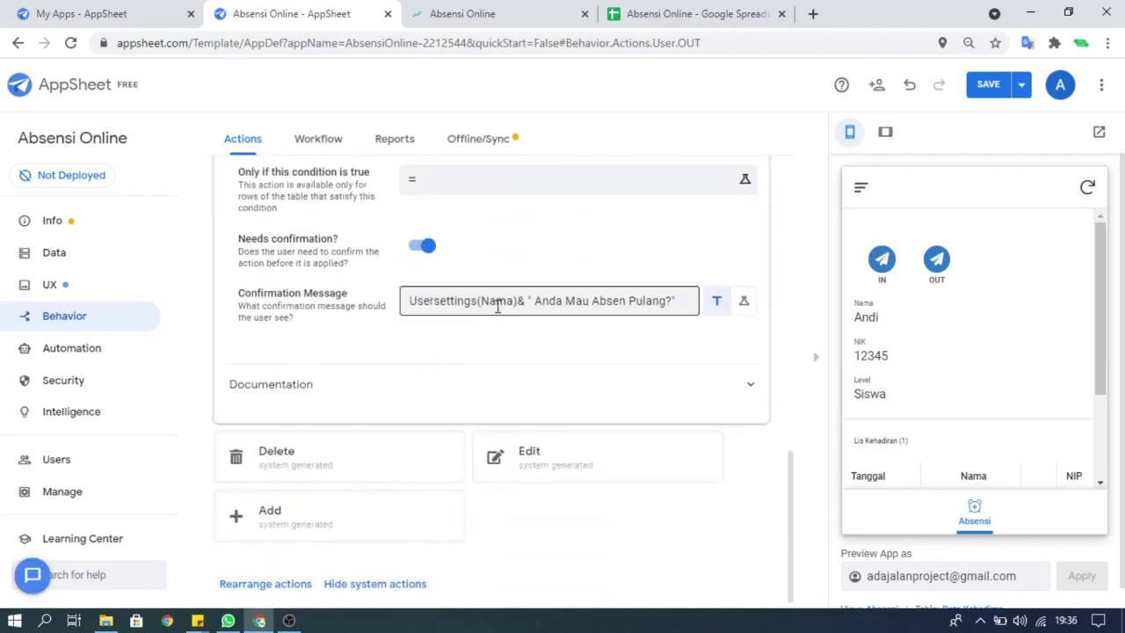
scroll(500, 305, up, 2)
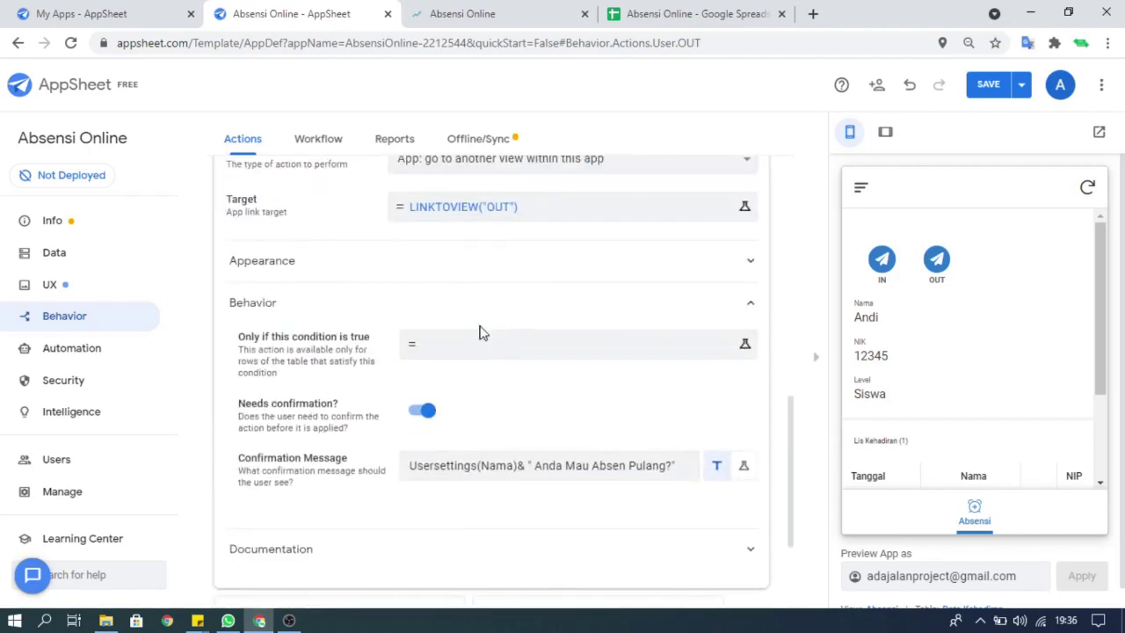
Step: Trigger OUT in the app preview, dismiss the confirmation, compare it with the action's confirmation message, and collapse the OUT action
click(938, 258)
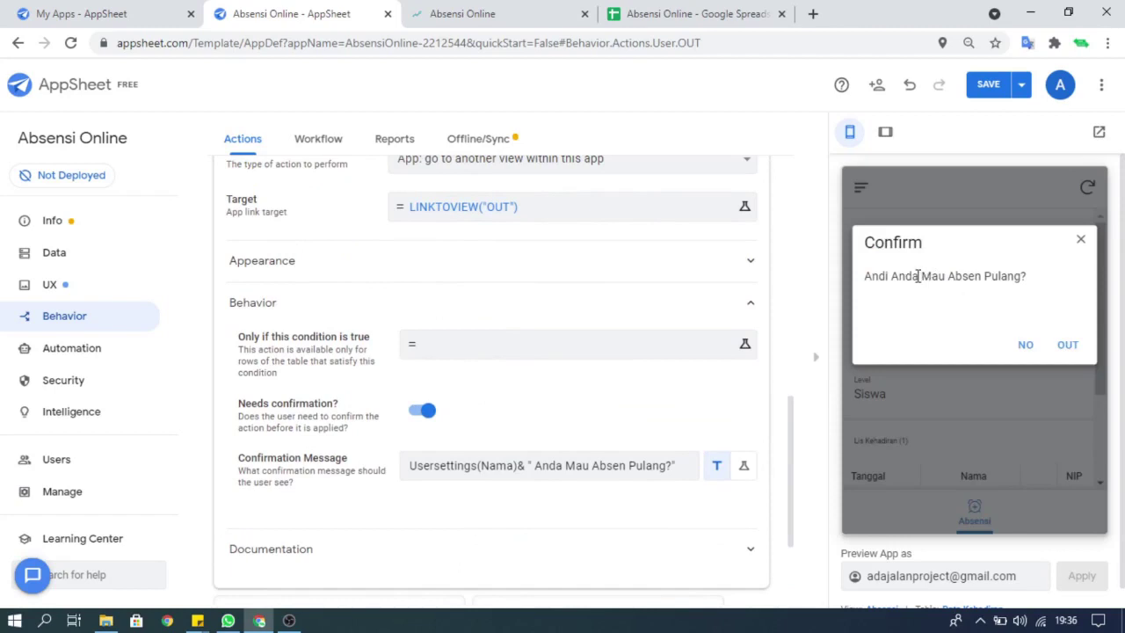
click(1080, 242)
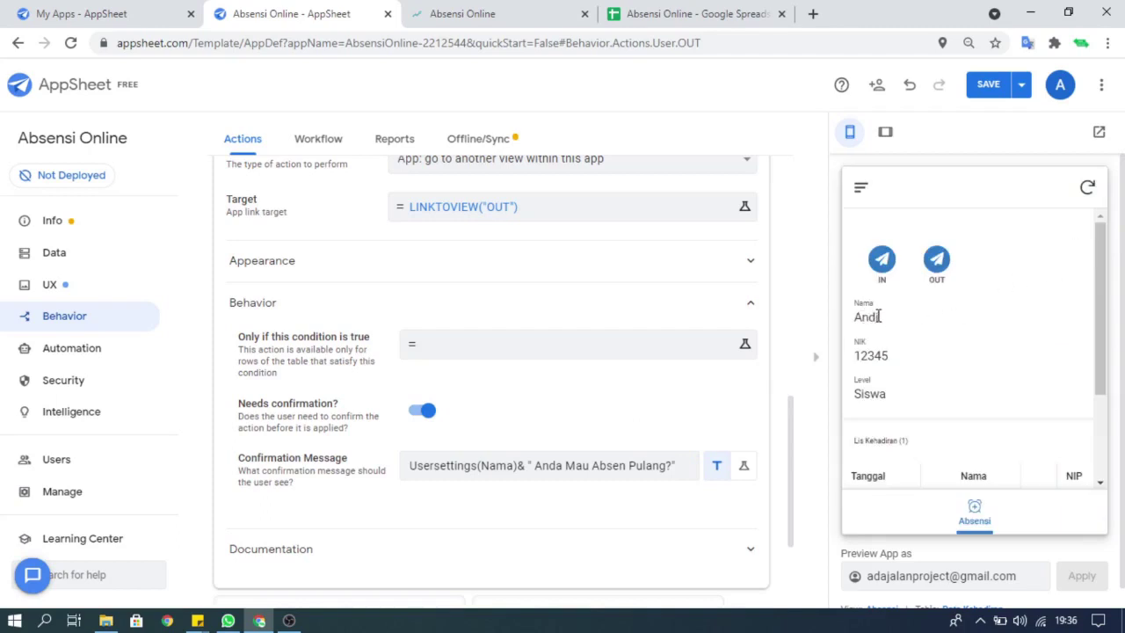
click(519, 465)
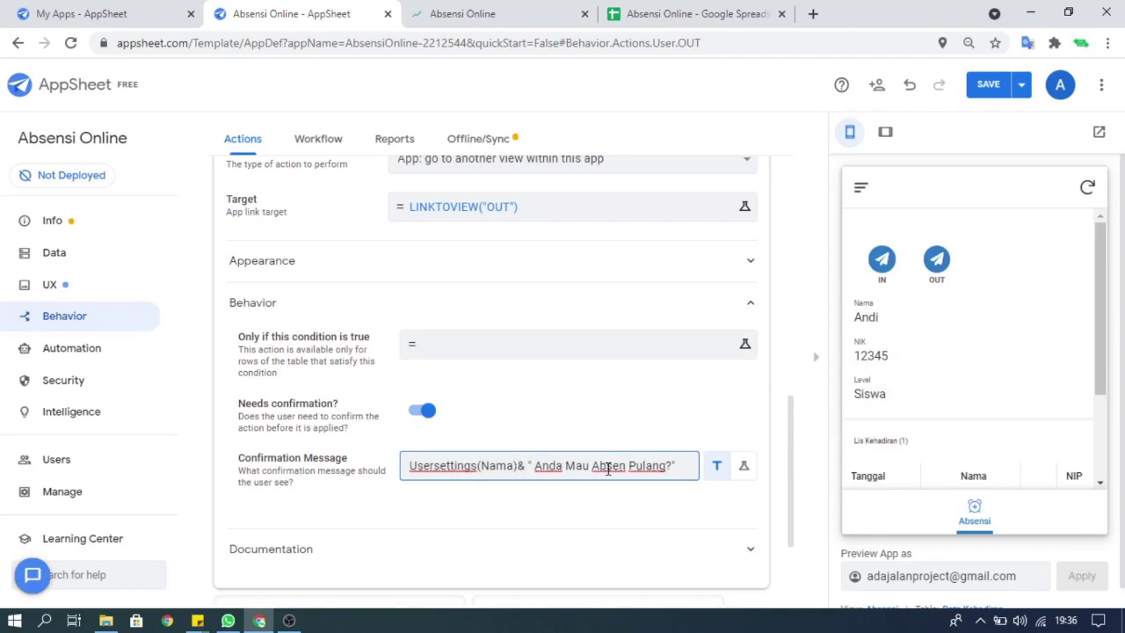
scroll(572, 461, down, 1)
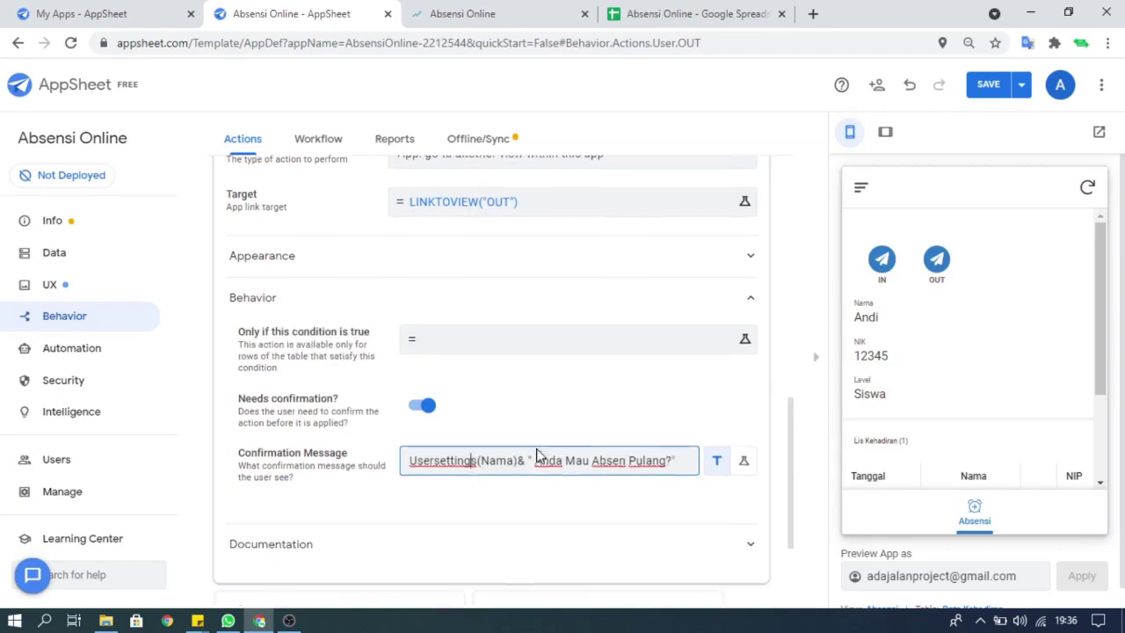
scroll(395, 404, up, 2)
scroll(378, 370, up, 2)
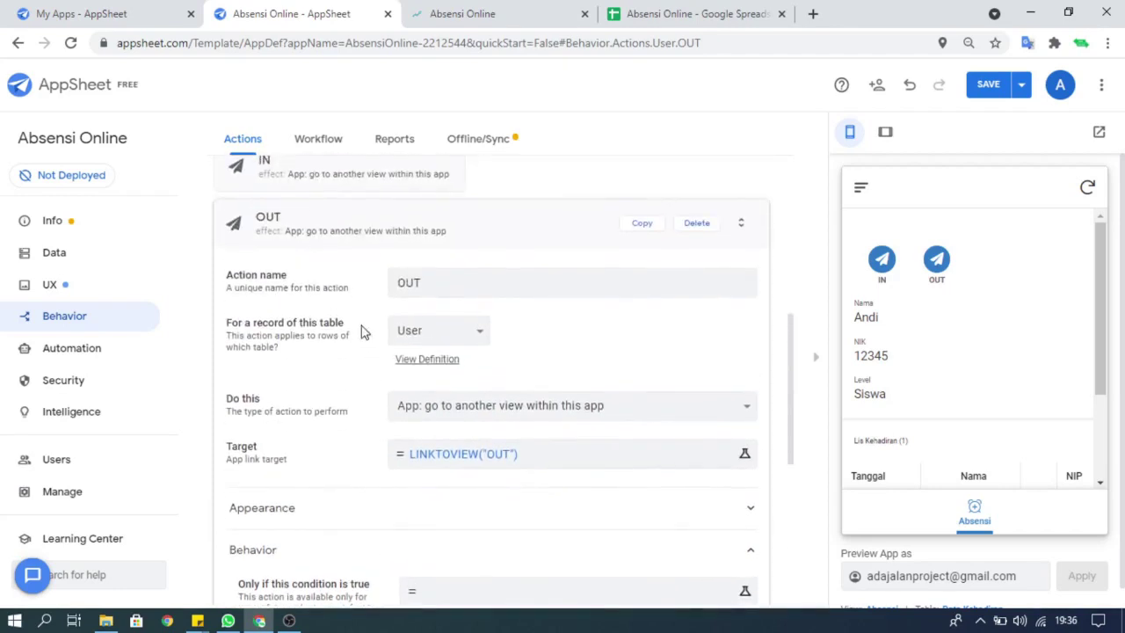
click(327, 240)
Step: Open the User table's IN action and review its behavior settings and confirmation message
click(300, 386)
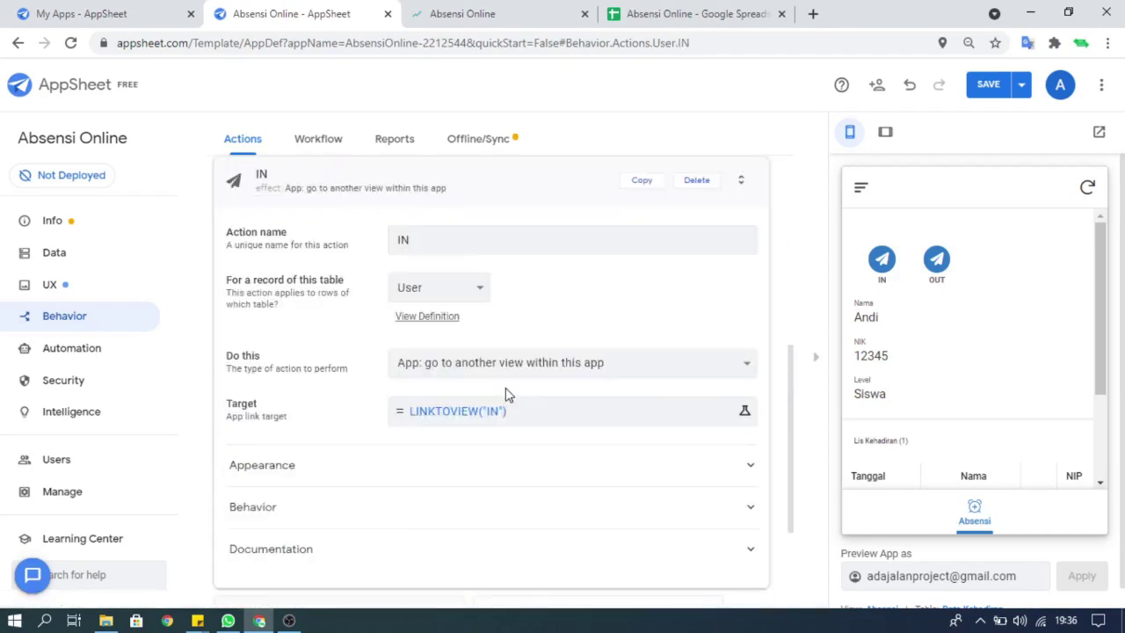
scroll(432, 413, down, 2)
click(339, 358)
click(474, 308)
scroll(485, 340, up, 2)
scroll(469, 380, down, 1)
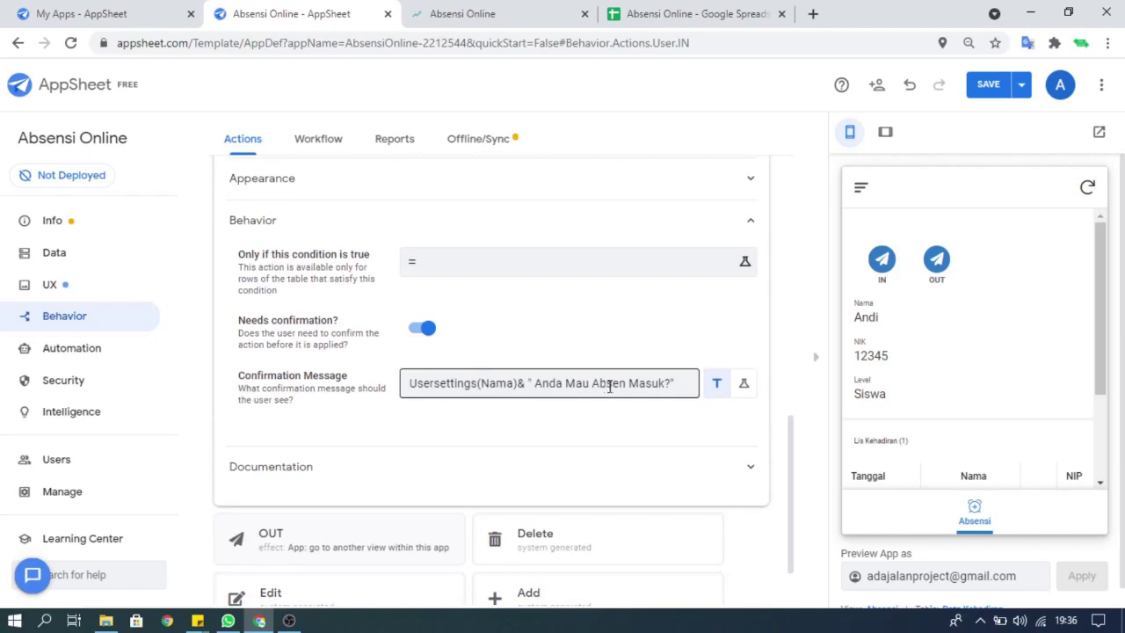
Step: Trigger IN in the app preview to check its confirmation, dismiss it, and collapse the IN action
click(880, 262)
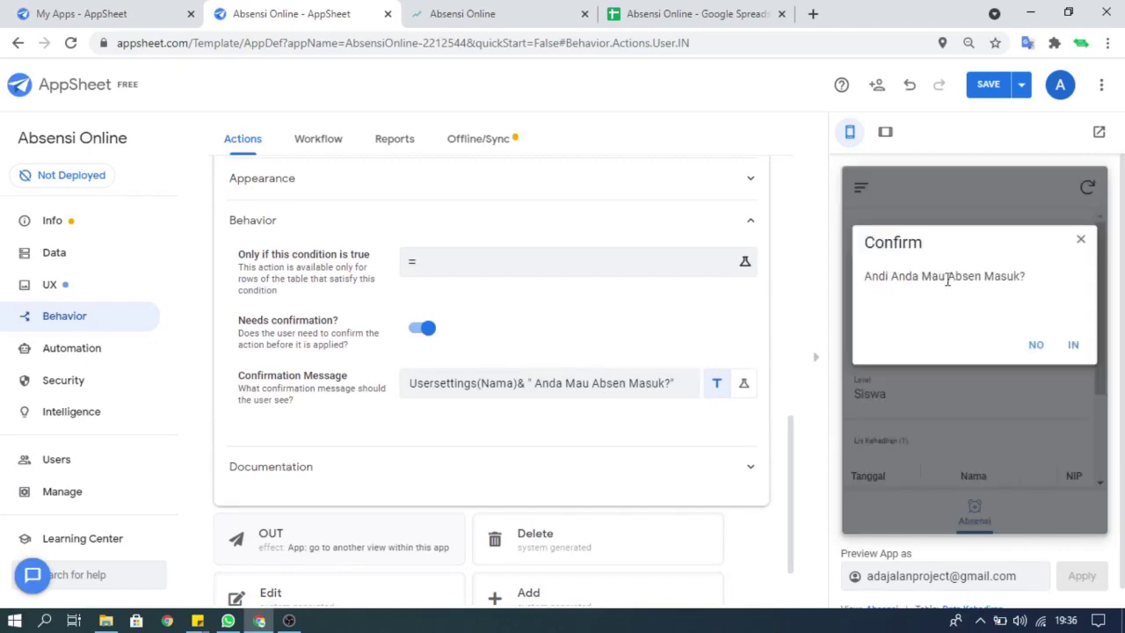
click(1082, 241)
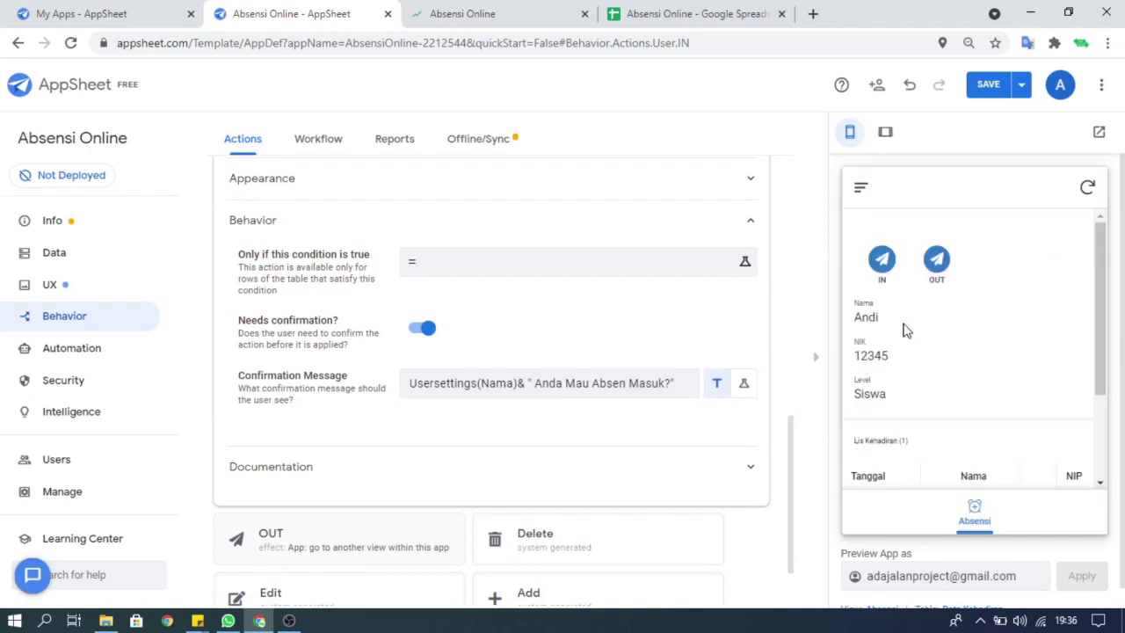
scroll(552, 381, down, 1)
scroll(514, 380, up, 4)
scroll(319, 357, up, 6)
scroll(294, 372, down, 3)
click(297, 384)
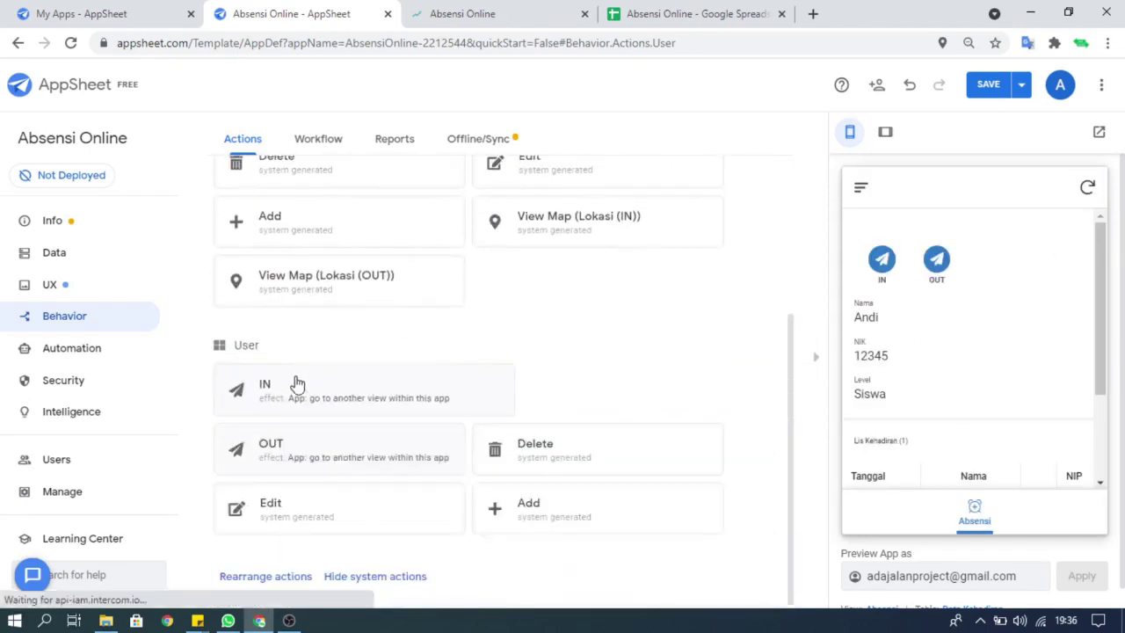
Step: Open the Absensi primary view in the UX section and review its view options and behavior settings
click(95, 295)
click(324, 430)
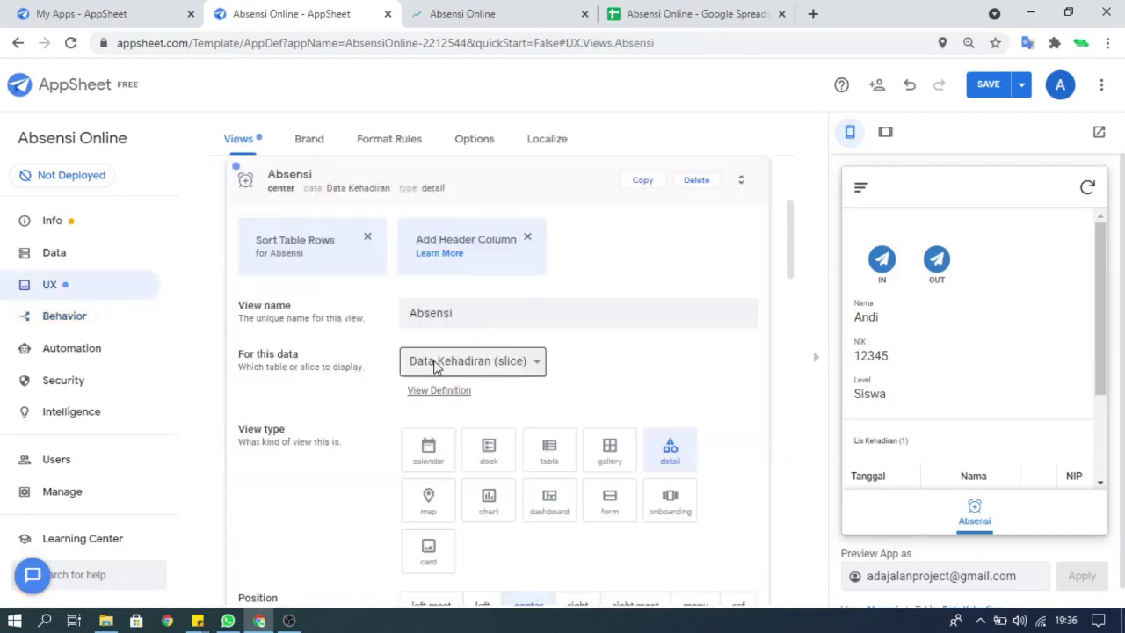
scroll(437, 369, down, 3)
scroll(435, 368, down, 10)
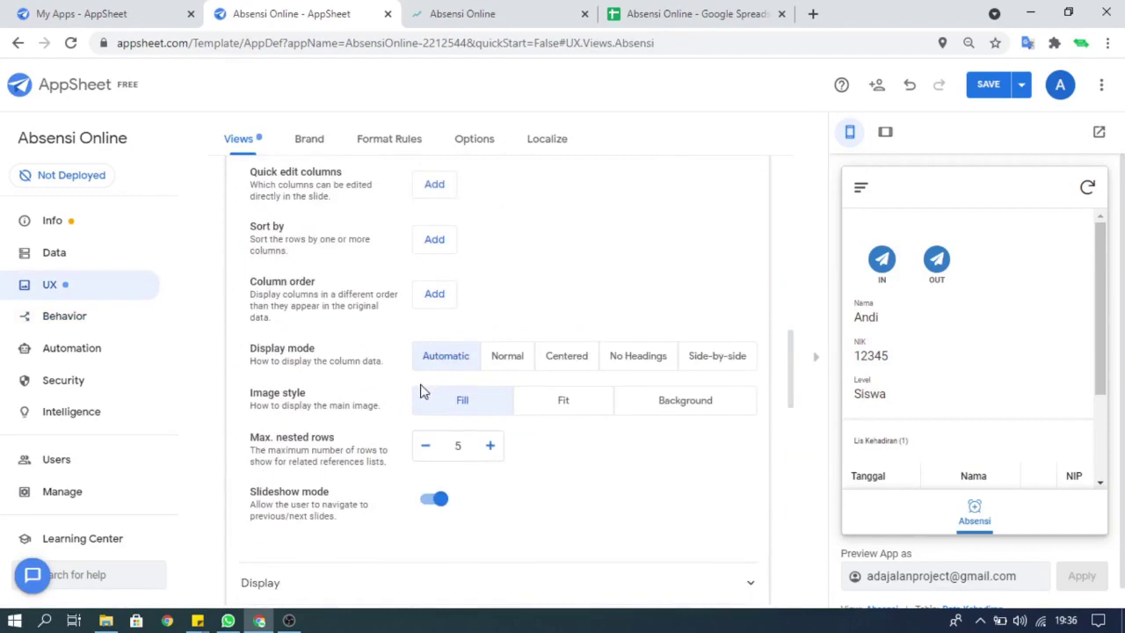
click(373, 378)
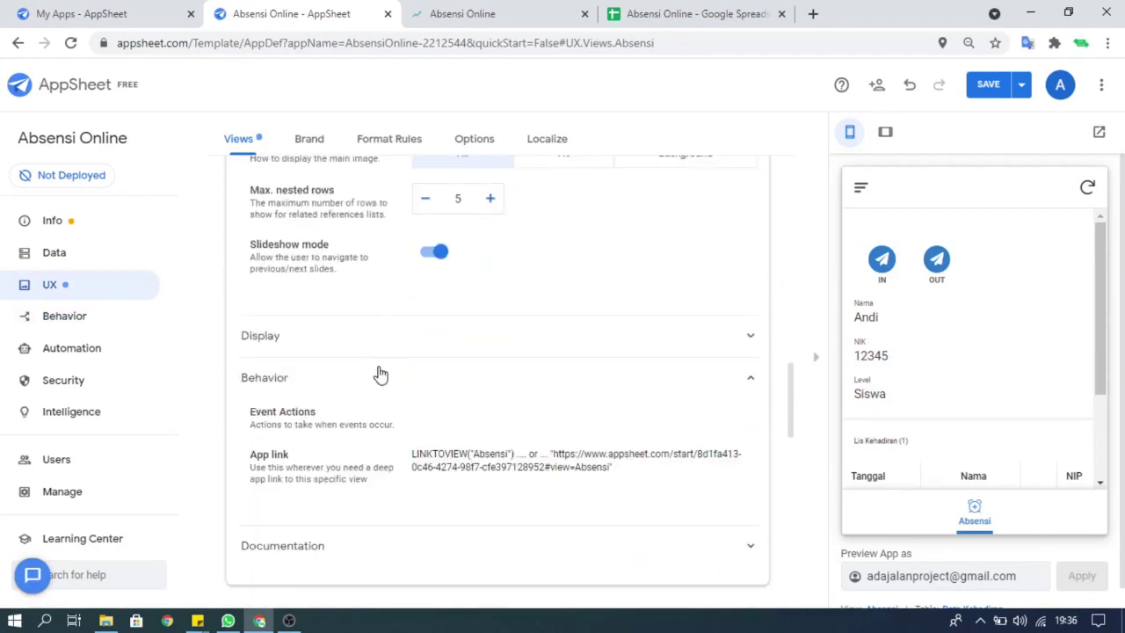
scroll(384, 350, up, 8)
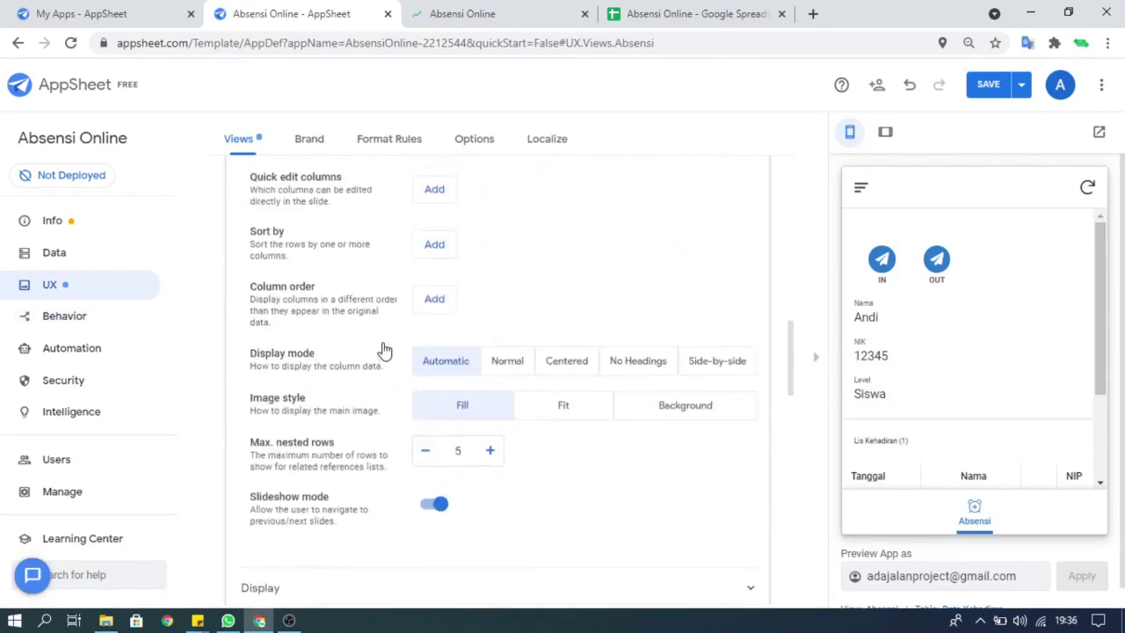
scroll(385, 349, up, 5)
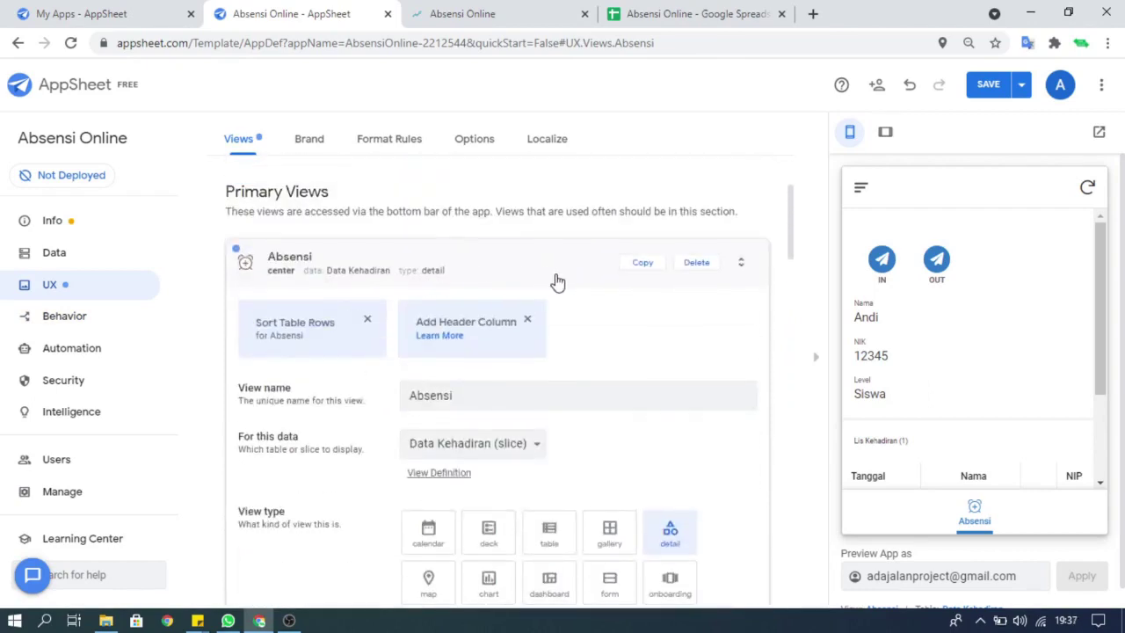
Step: Compare the Absensi view's settings with the app preview, examining the user details and the Lis Kehadiran columns
scroll(950, 304, down, 3)
scroll(962, 334, up, 3)
scroll(967, 379, down, 3)
scroll(492, 364, down, 2)
scroll(505, 362, up, 3)
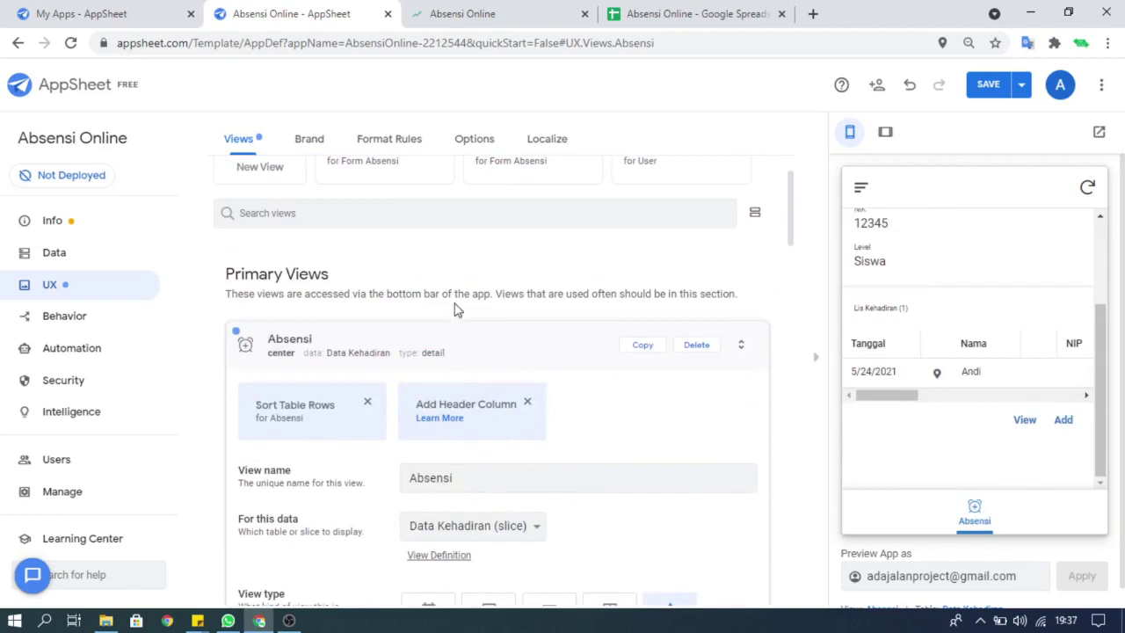
click(427, 349)
click(423, 352)
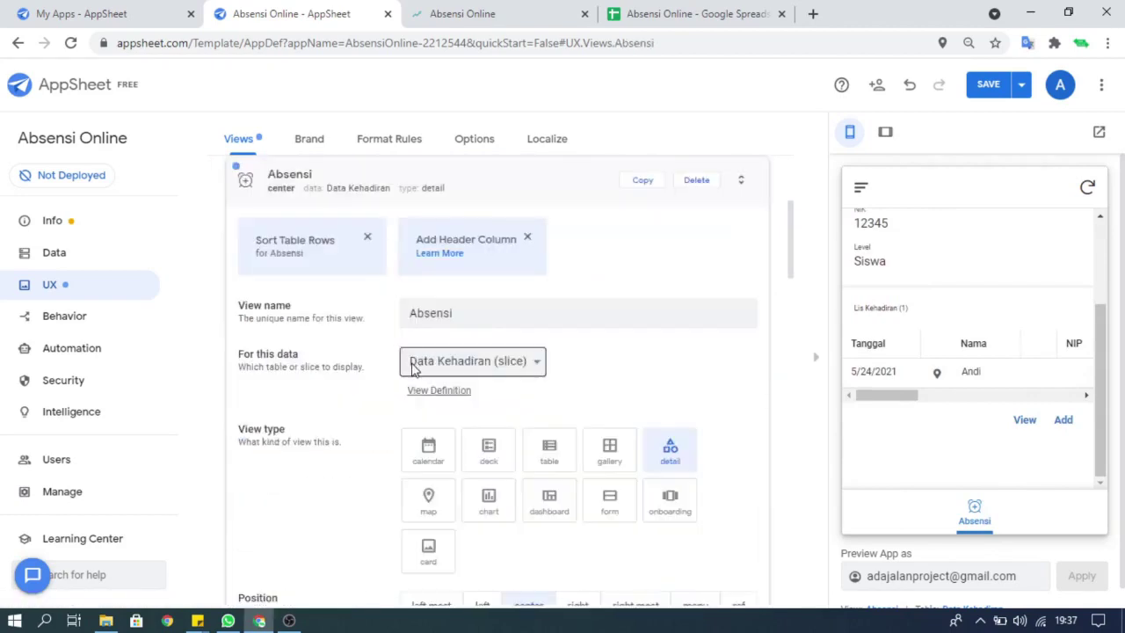
scroll(413, 368, up, 2)
scroll(354, 351, down, 2)
scroll(954, 307, up, 3)
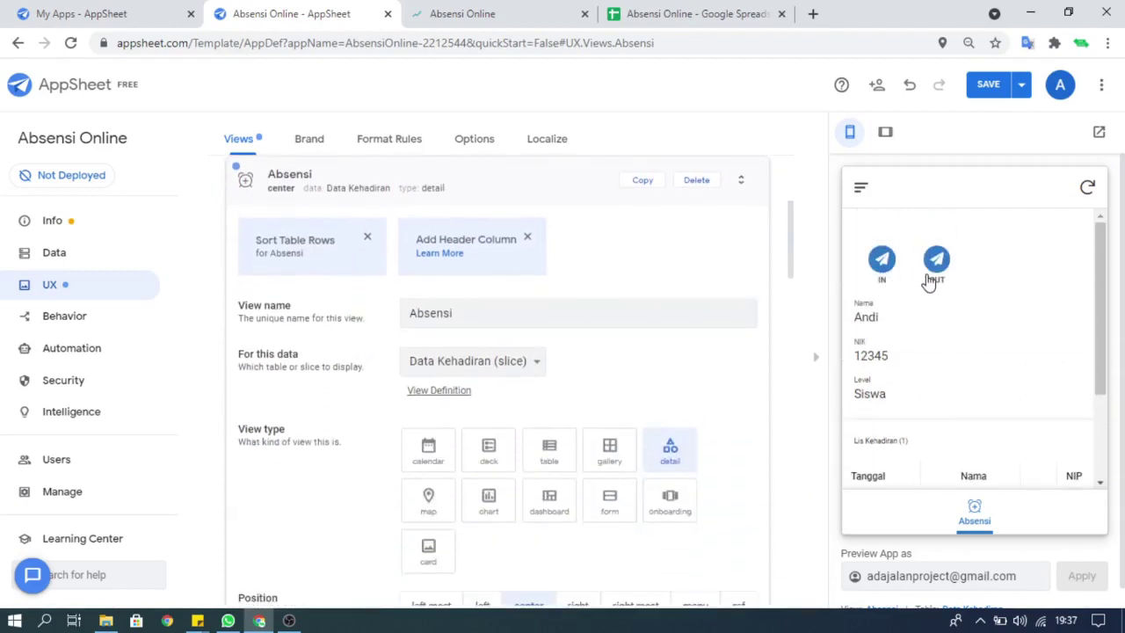
scroll(930, 282, down, 3)
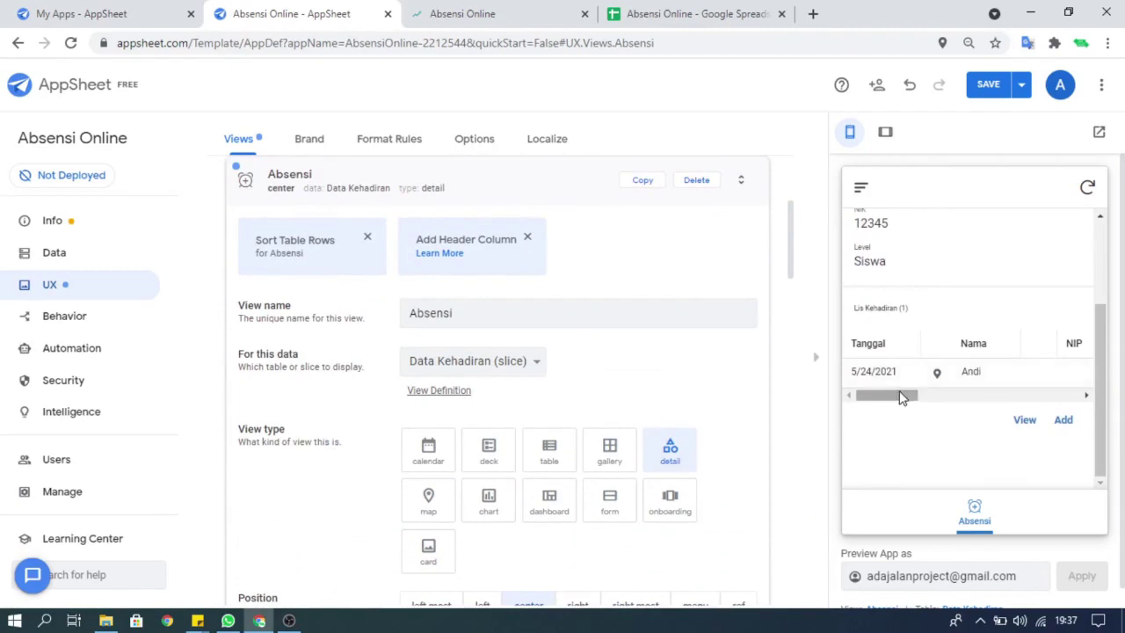
mouse_move(899, 400)
mouse_down()
mouse_move(1023, 406)
mouse_move(884, 401)
mouse_up()
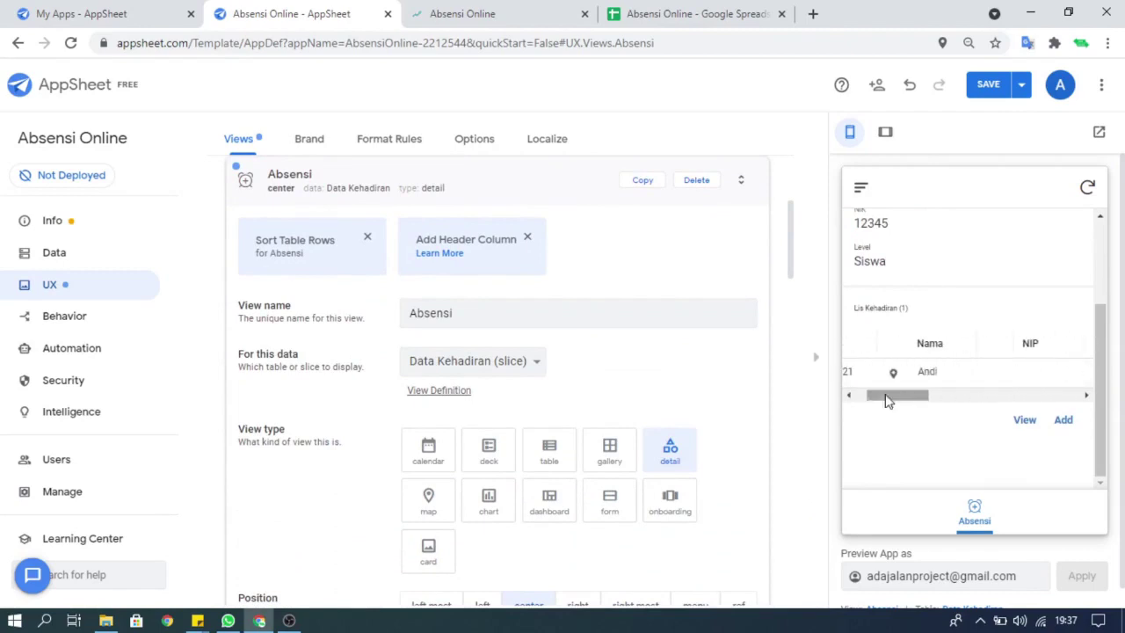
Step: Try the gallery, form, onboarding, dashboard and card view types on the Absensi view, checking the preview
scroll(576, 403, down, 2)
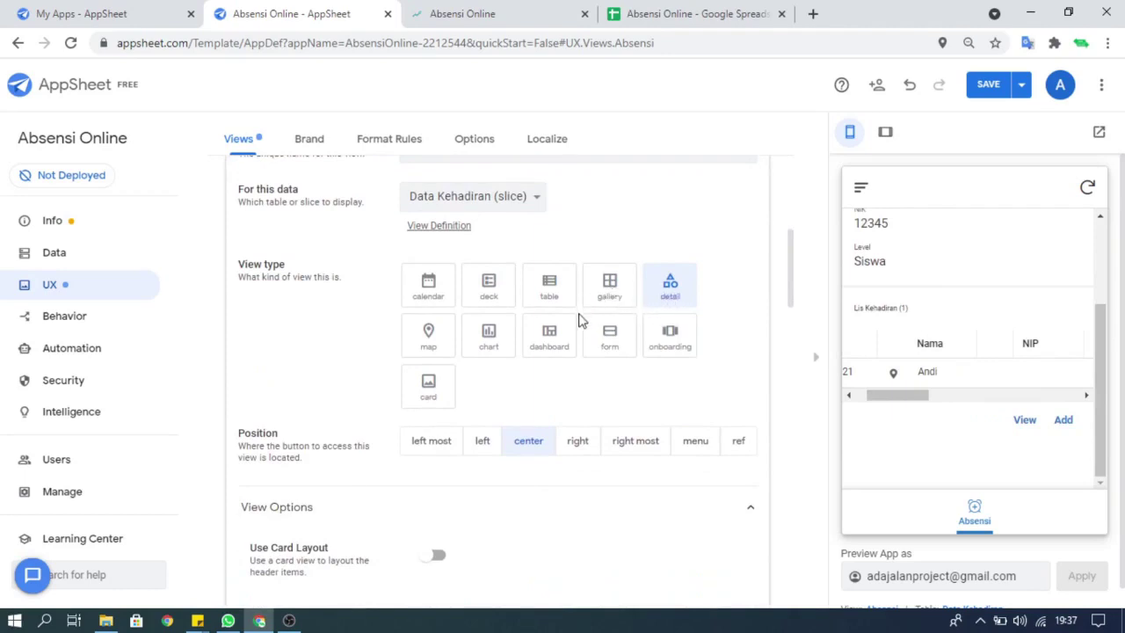
scroll(635, 323, up, 1)
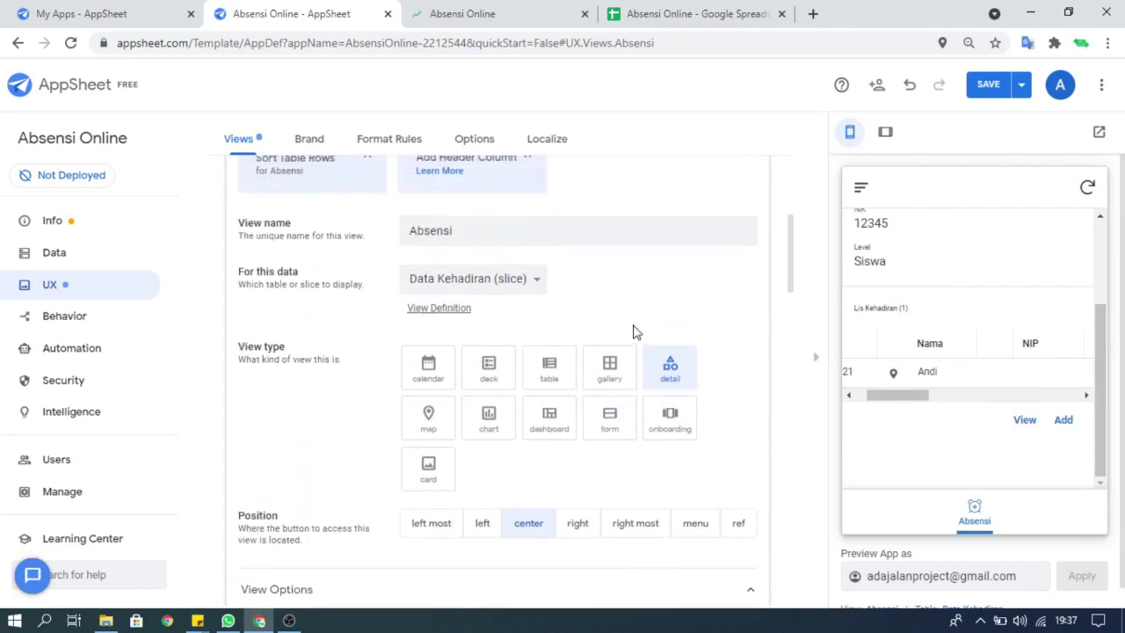
click(628, 369)
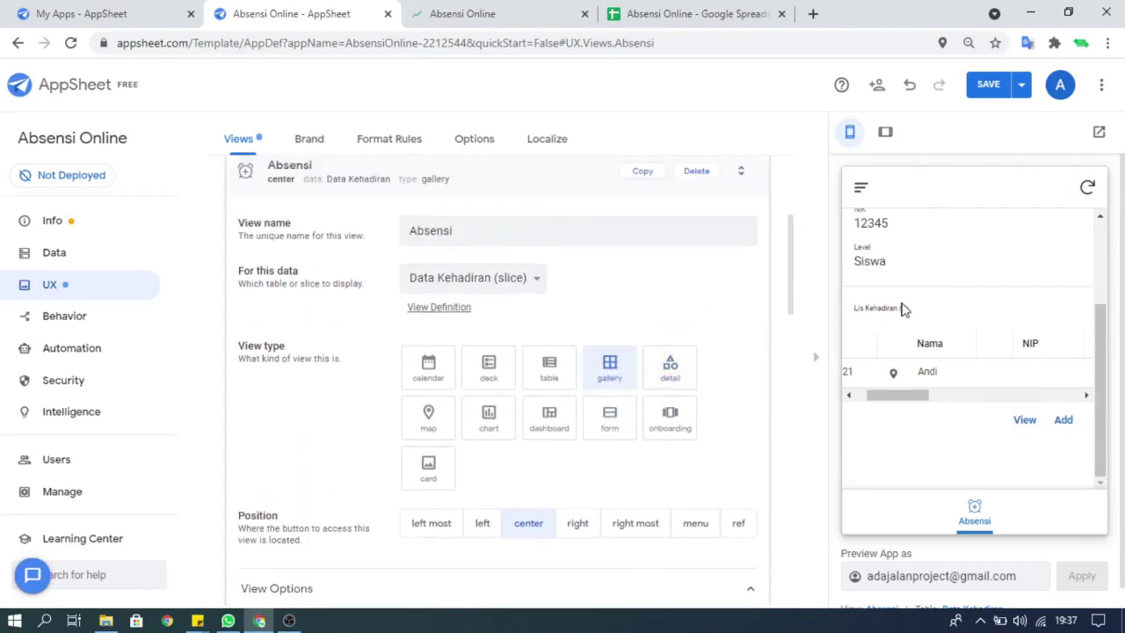
click(616, 422)
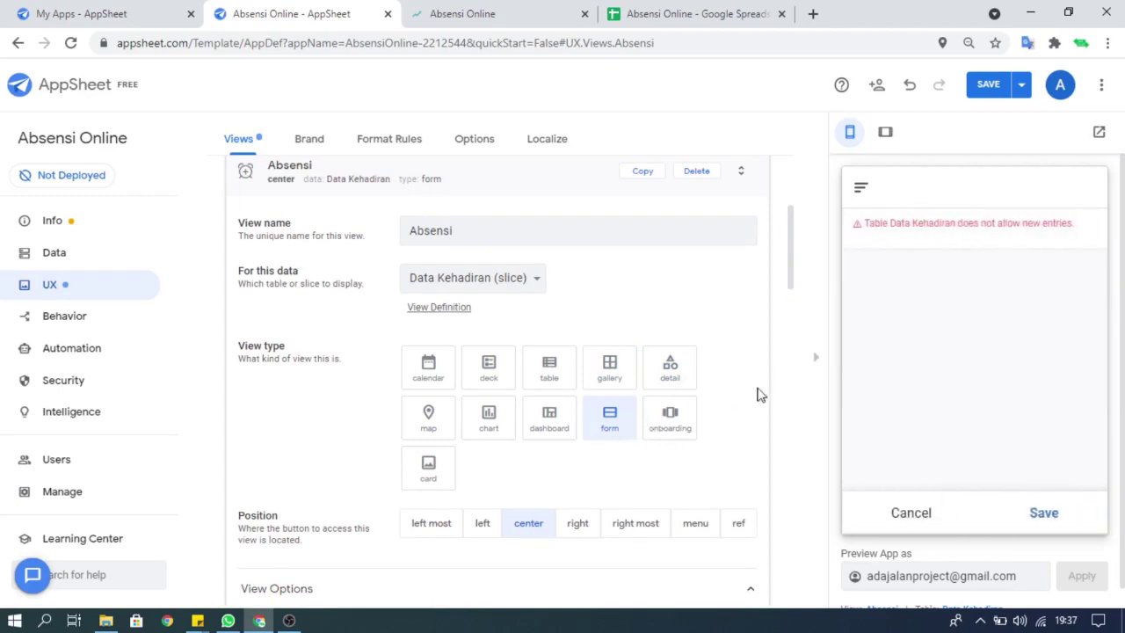
click(671, 419)
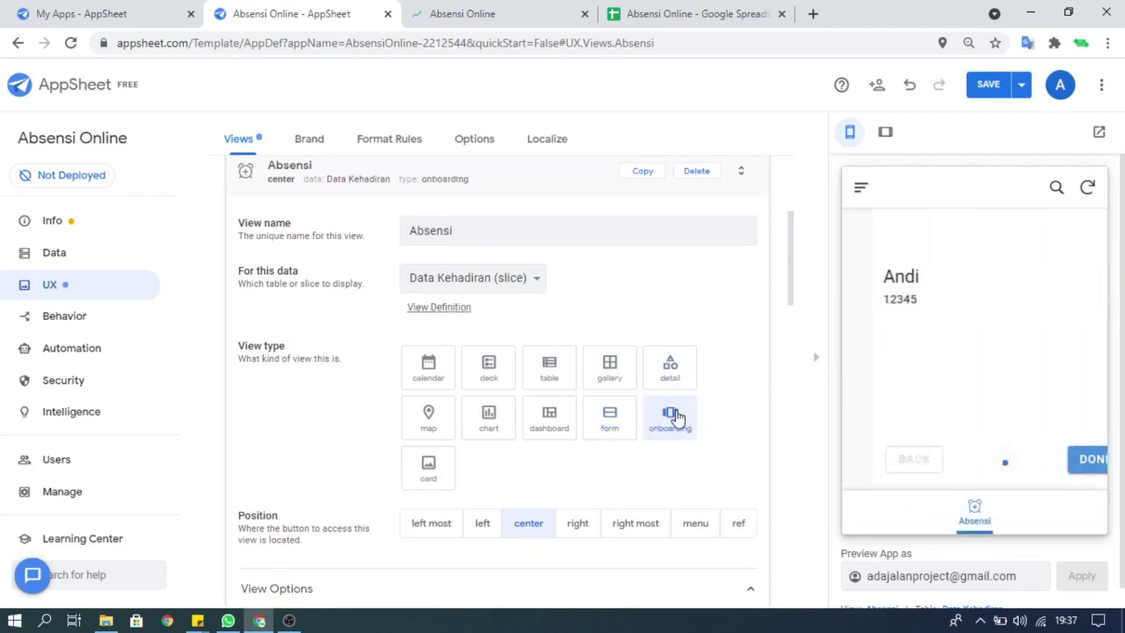
click(554, 428)
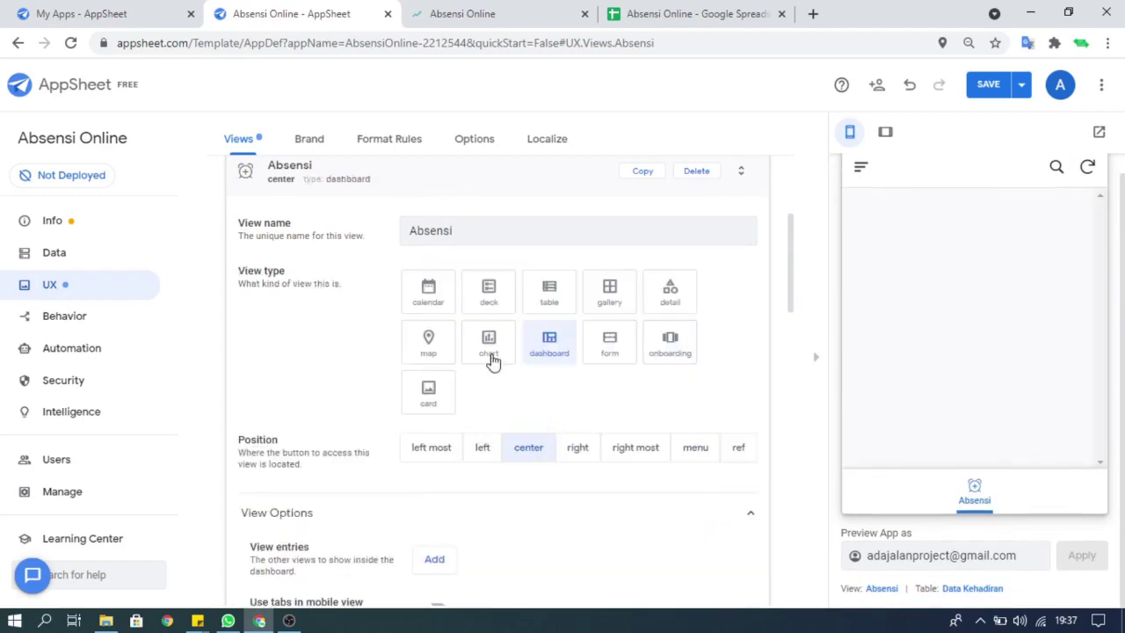
click(428, 394)
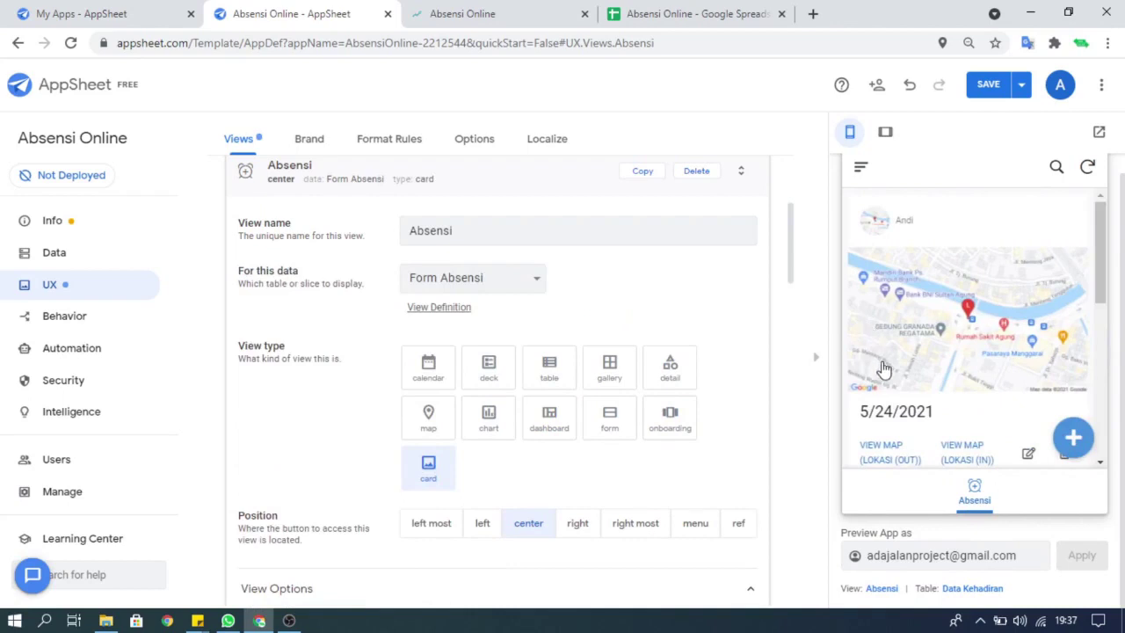
scroll(949, 376, down, 3)
scroll(950, 376, down, 3)
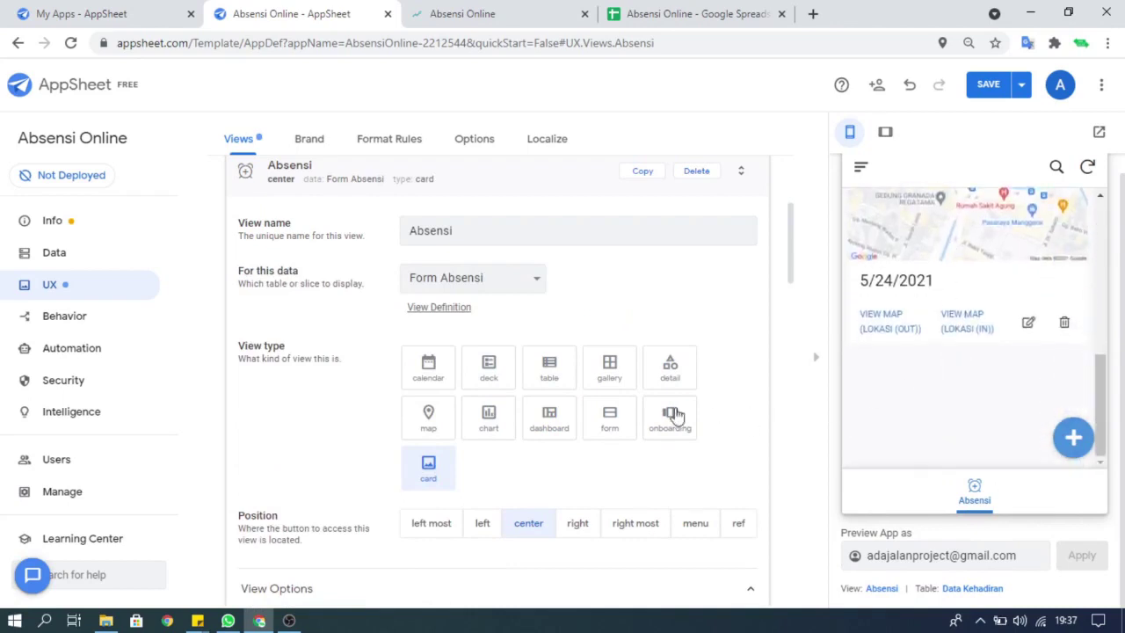
Step: Set the Absensi view type back to detail and browse to the next attendance record in the preview
click(664, 380)
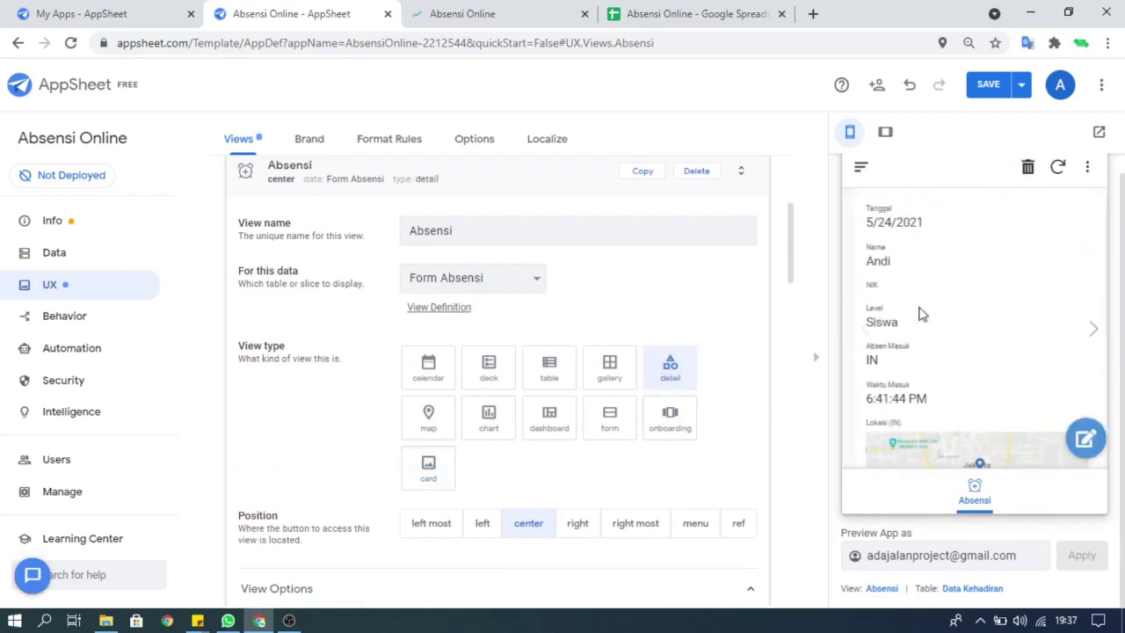
click(972, 509)
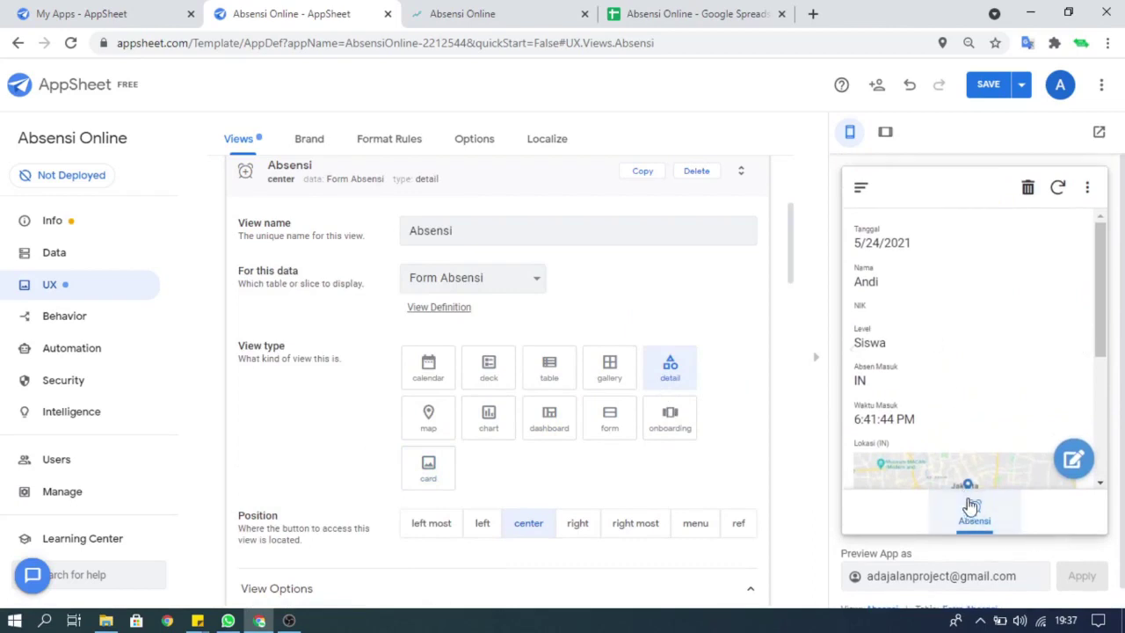
click(976, 517)
click(976, 517)
click(1079, 352)
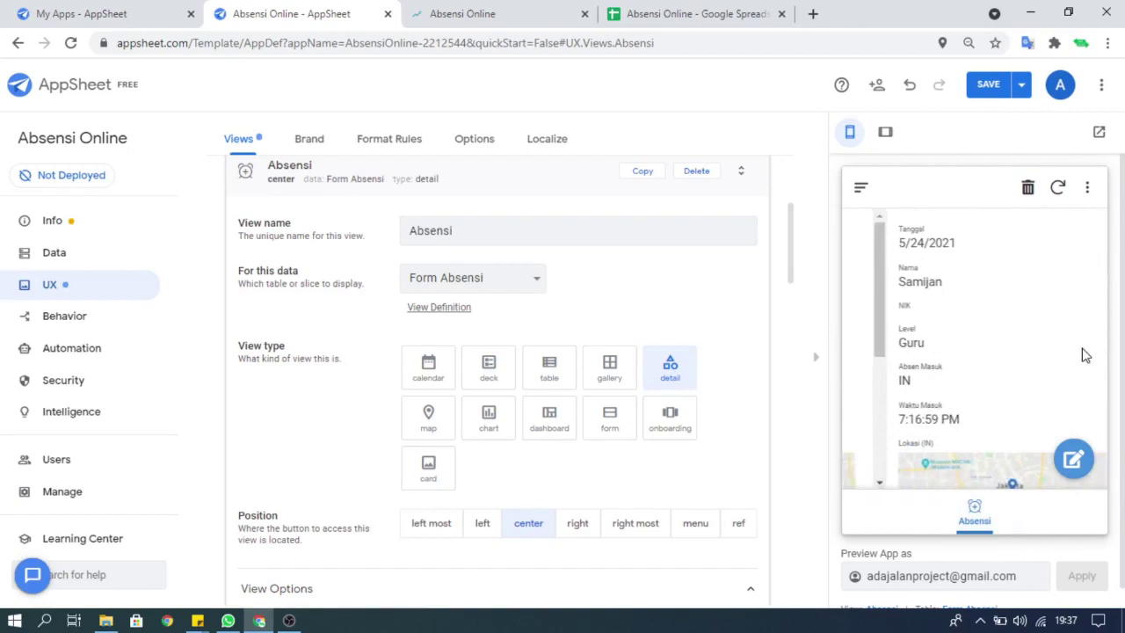
Step: Reload the app editor, discarding the unsaved Absensi view changes
click(71, 42)
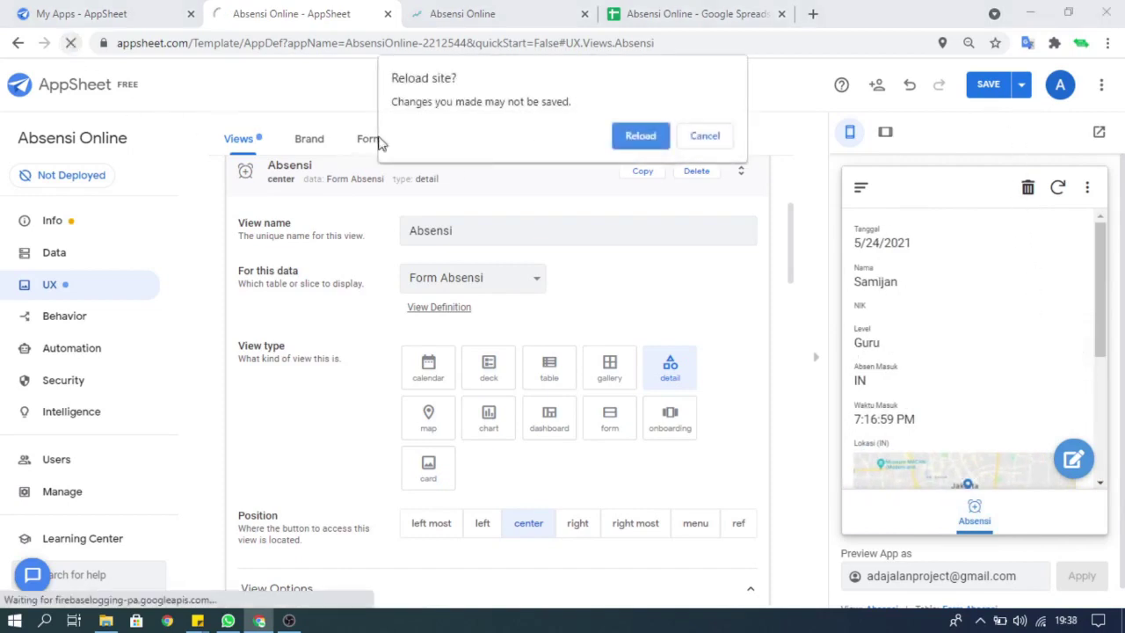
click(644, 139)
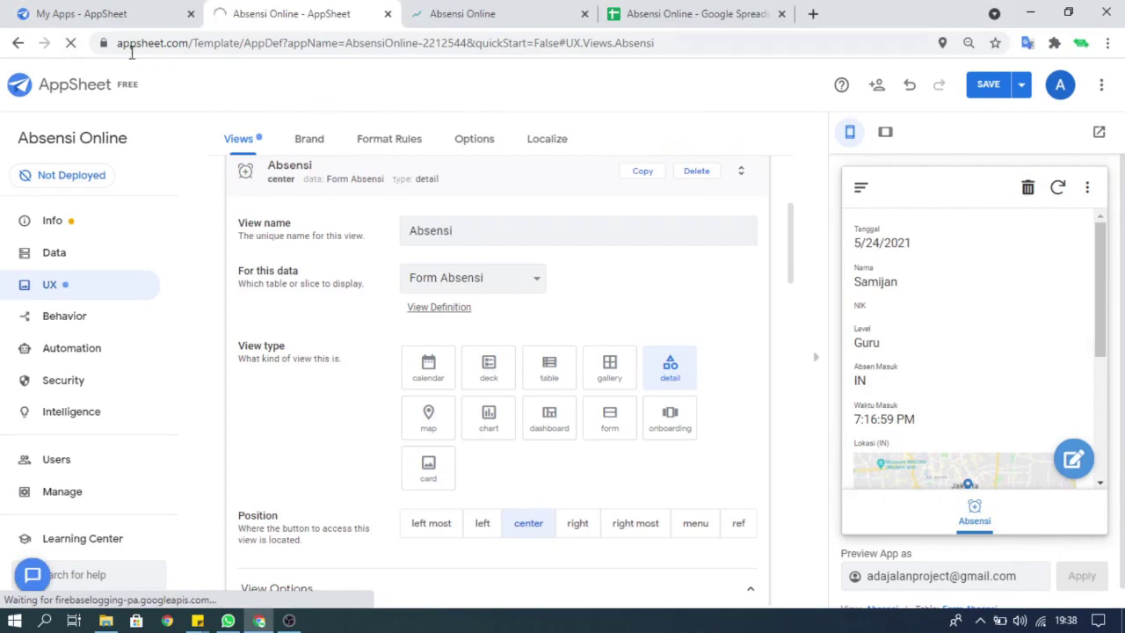